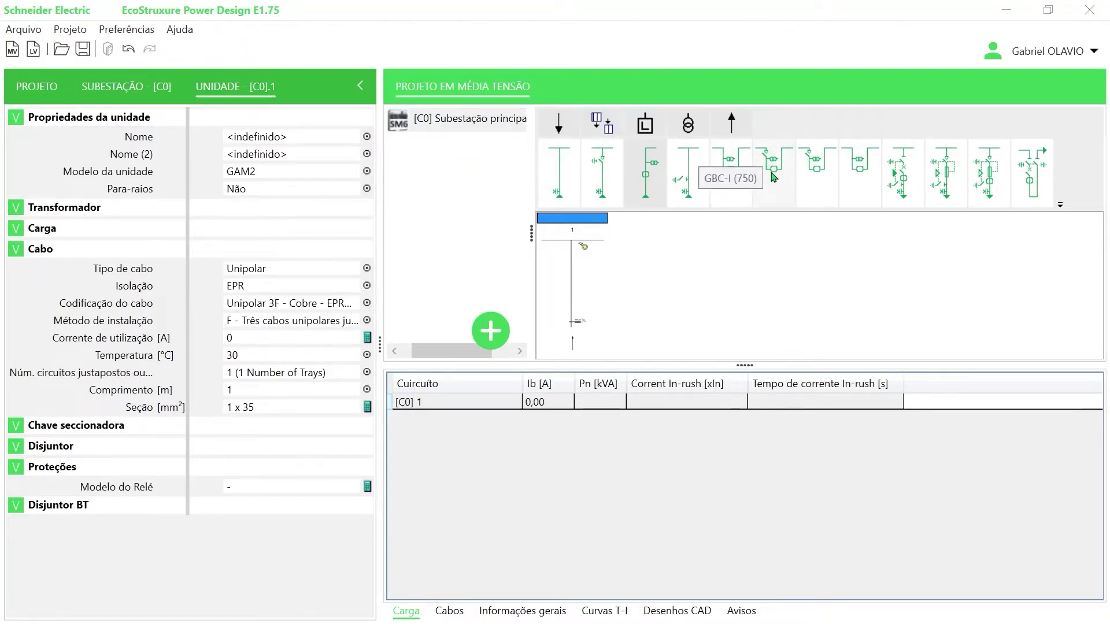
Step: Add GBC-I (750), DM1D_L top left, GBM top right, DM1-A and QM units to the main substation, in that order
{"action": "left_click", "coordinate": [775, 177]}
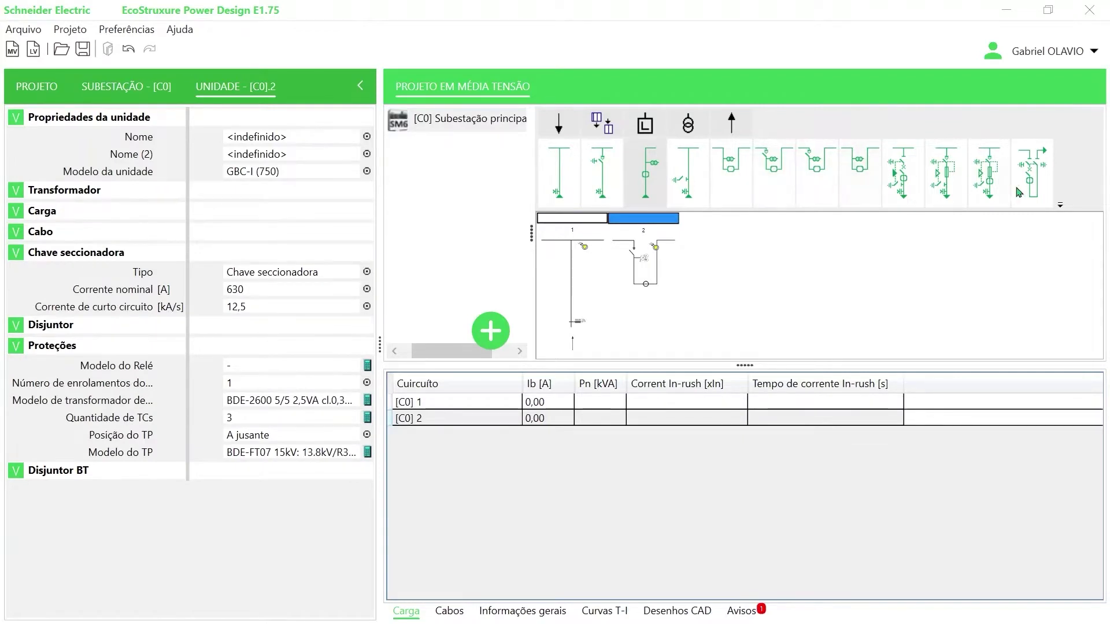
{"action": "left_click", "coordinate": [1061, 201]}
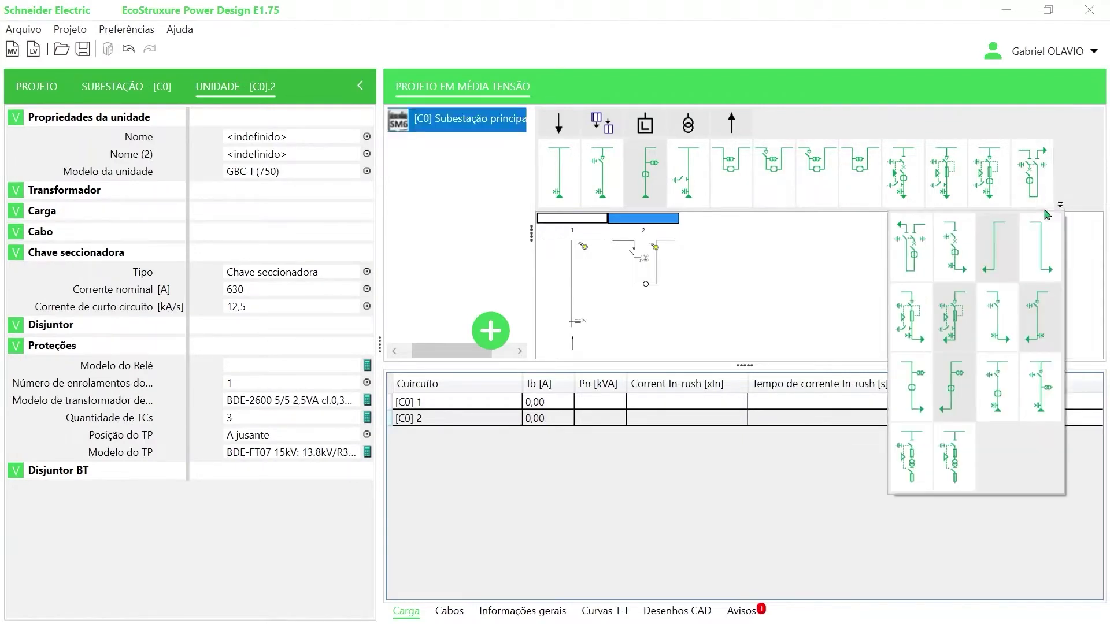
{"action": "left_click", "coordinate": [955, 233]}
{"action": "left_click", "coordinate": [1059, 200]}
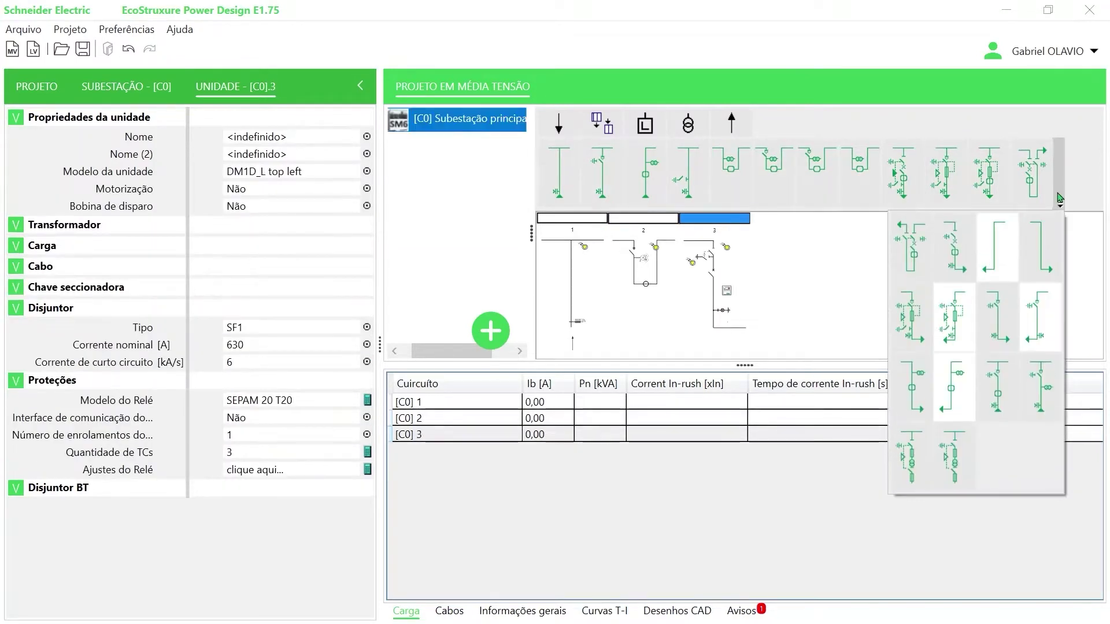
{"action": "left_click", "coordinate": [1000, 248]}
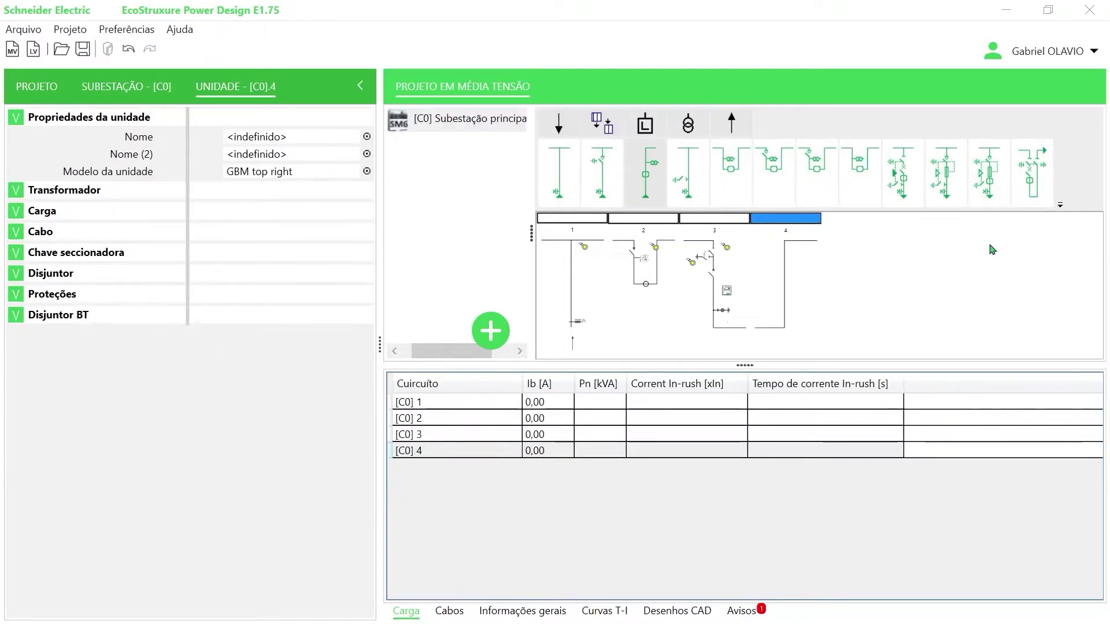
{"action": "left_click", "coordinate": [901, 169]}
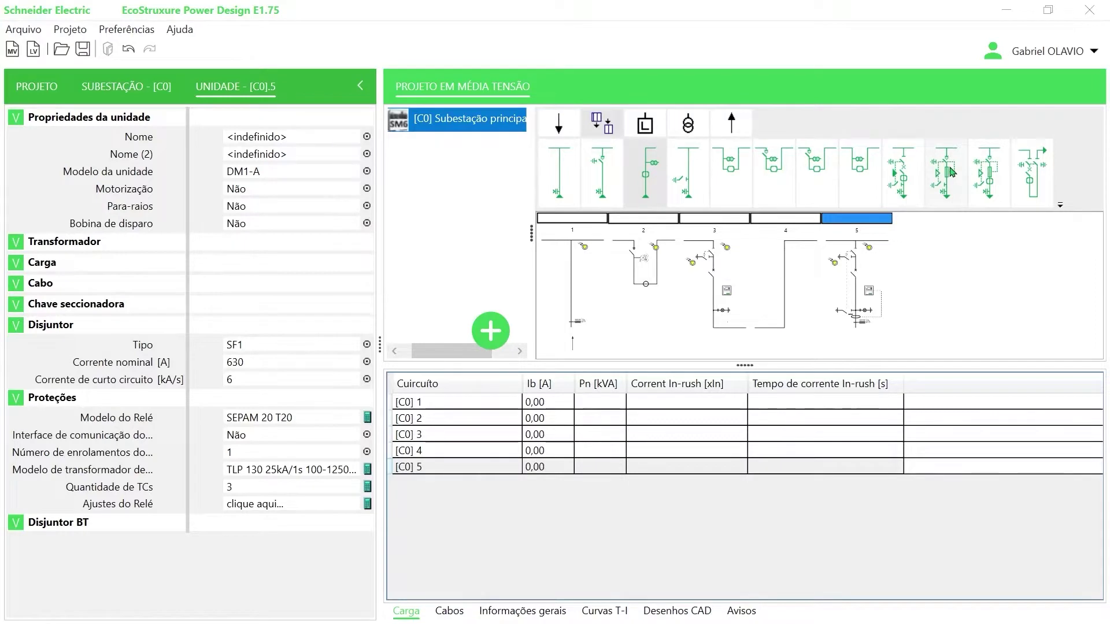
{"action": "left_click", "coordinate": [949, 172]}
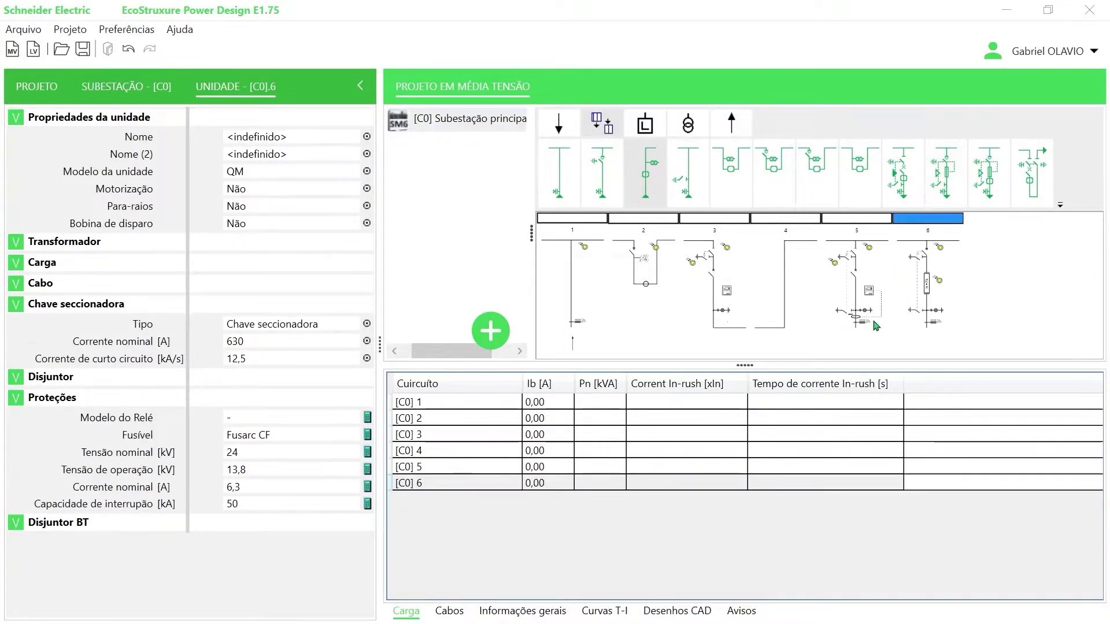
Step: Attach an outgoing cable feeder to the DM1-A unit and a transformer to the QM unit
{"action": "left_click", "coordinate": [886, 327]}
{"action": "left_click", "coordinate": [928, 314]}
{"action": "left_click", "coordinate": [870, 302]}
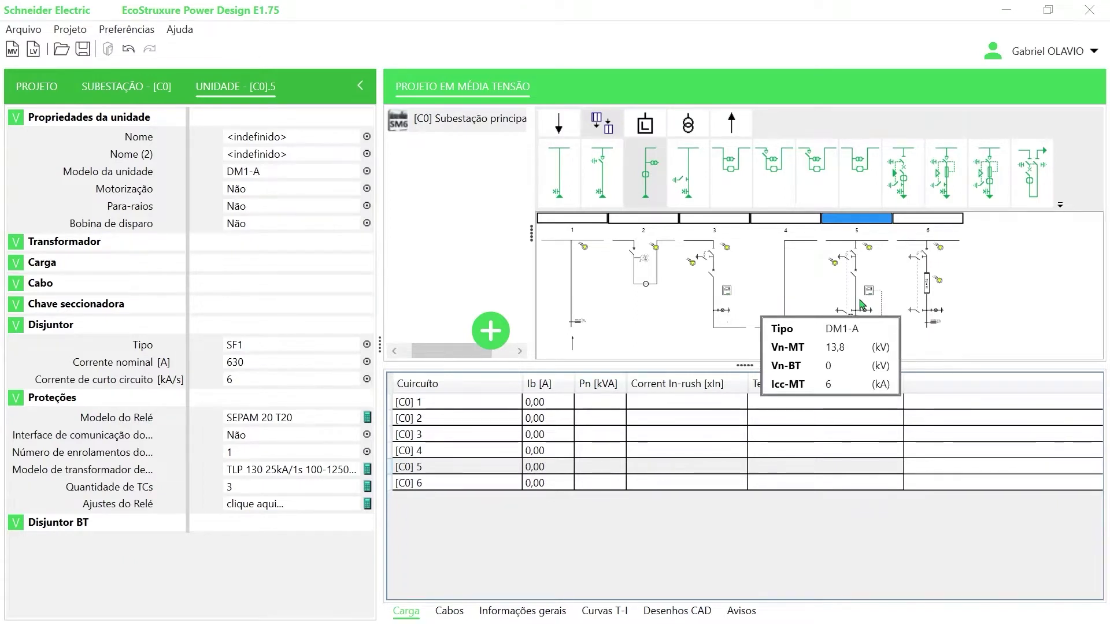
{"action": "left_click", "coordinate": [559, 124]}
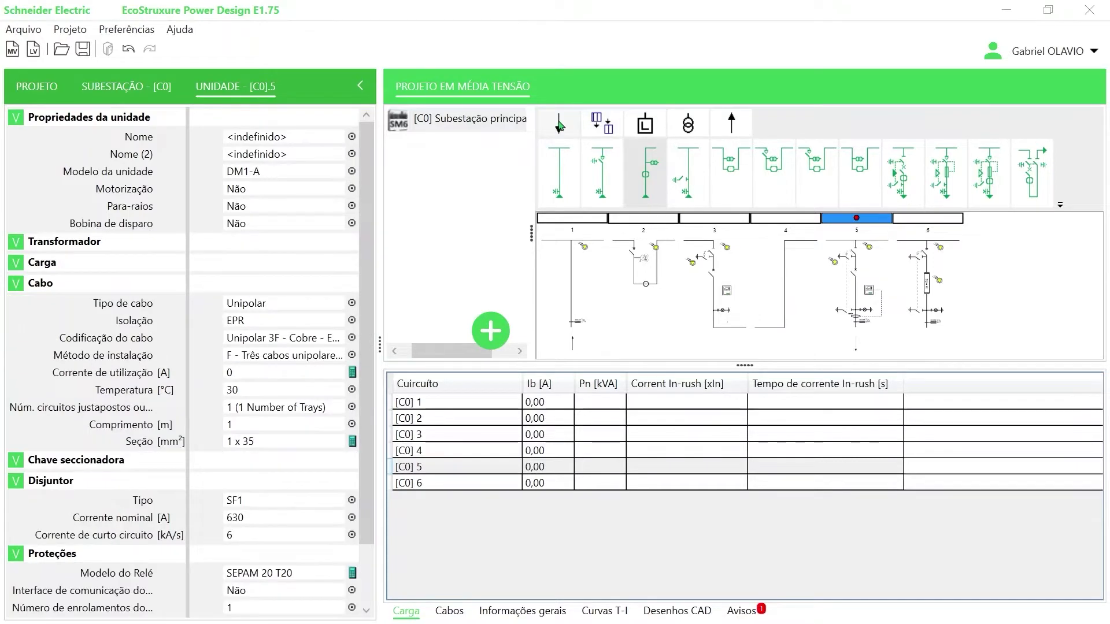
{"action": "left_click", "coordinate": [926, 245]}
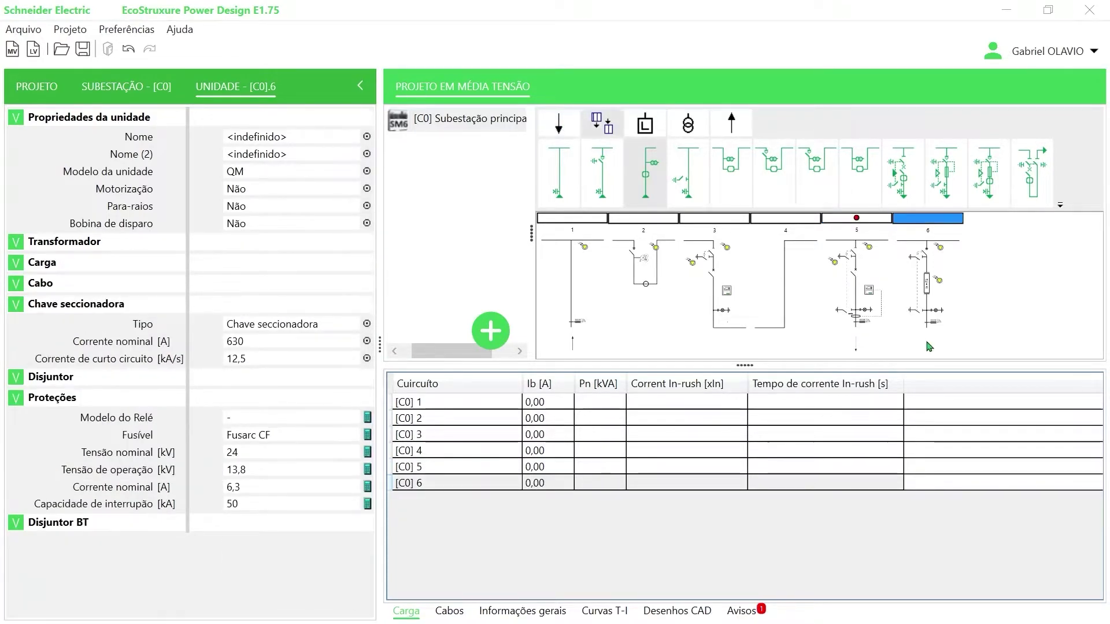
{"action": "left_click", "coordinate": [693, 127]}
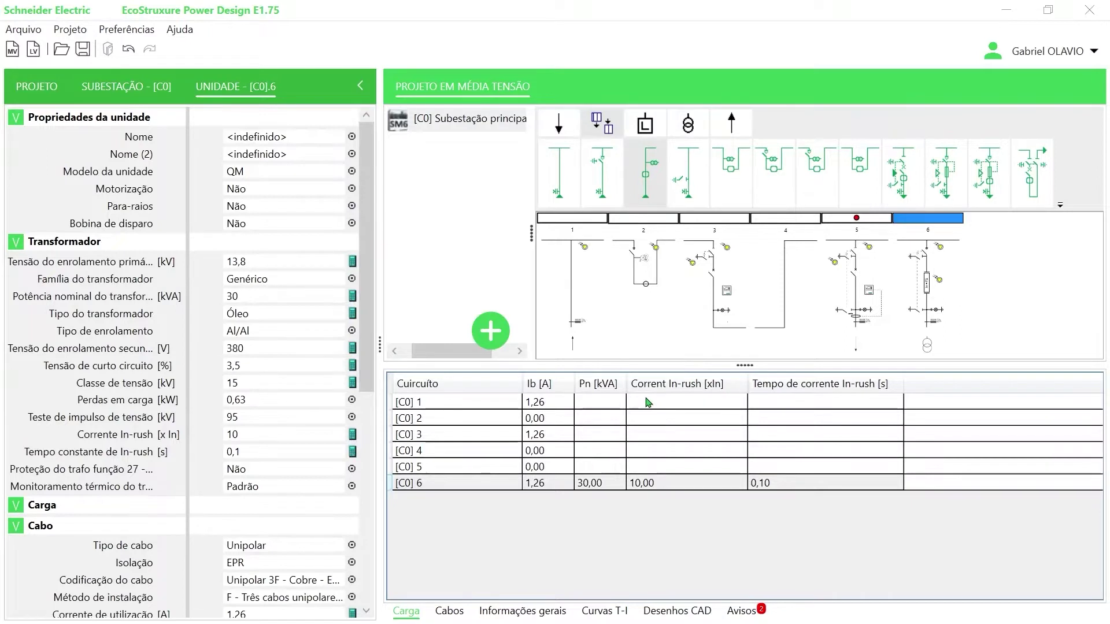
Step: Enlarge the single-line diagram area and widen the substation tree
{"action": "left_click", "coordinate": [861, 346]}
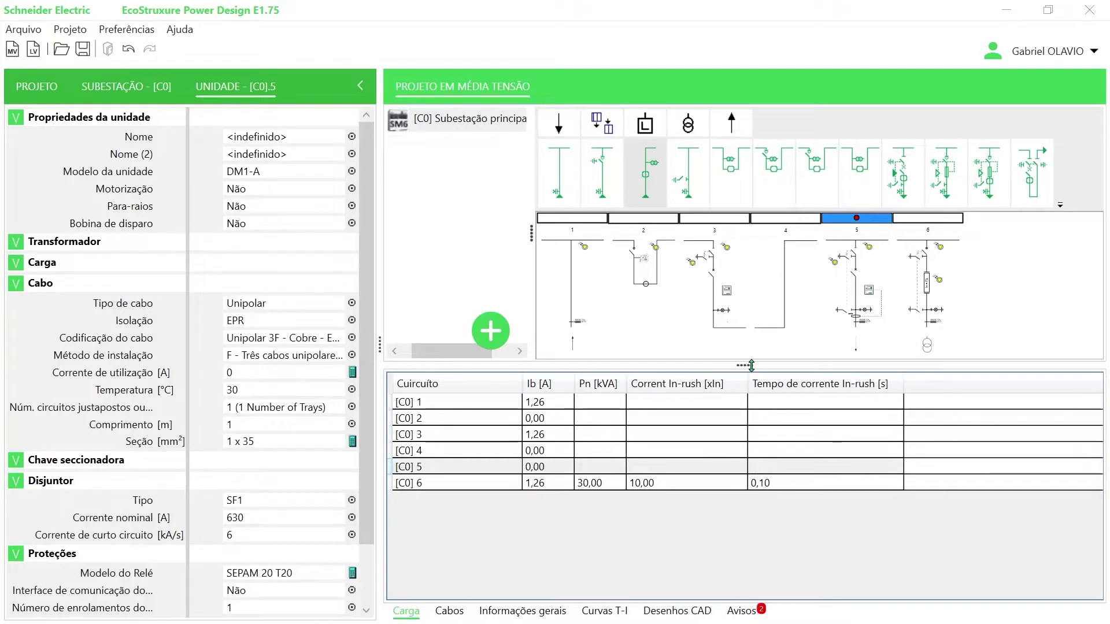
{"action": "left_click_drag", "start_coordinate": [751, 365], "coordinate": [744, 412]}
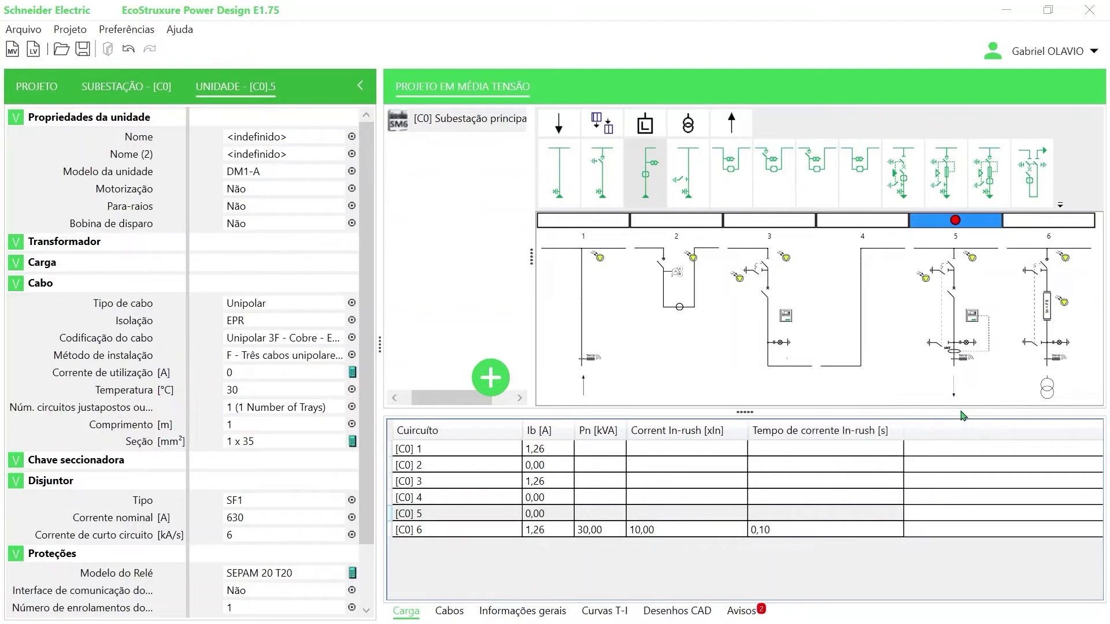
{"action": "left_click", "coordinate": [461, 118]}
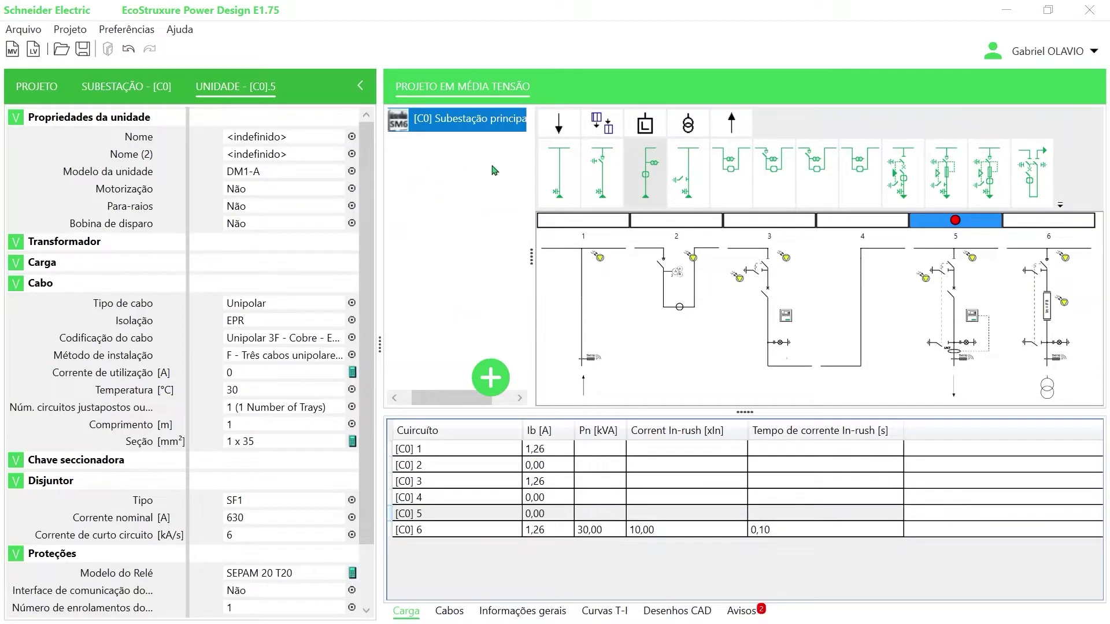
{"action": "left_click_drag", "start_coordinate": [531, 256], "coordinate": [548, 253]}
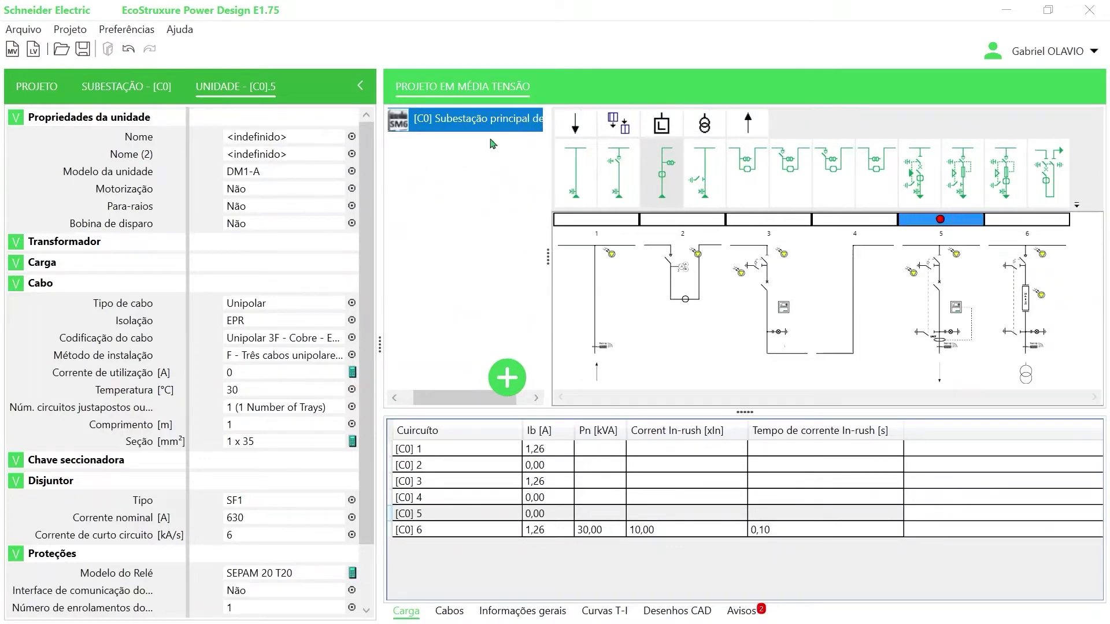
Step: Add a new substation with reference SE02, name SUBESTAÇÃO 02 and type SM6
{"action": "left_click", "coordinate": [502, 373]}
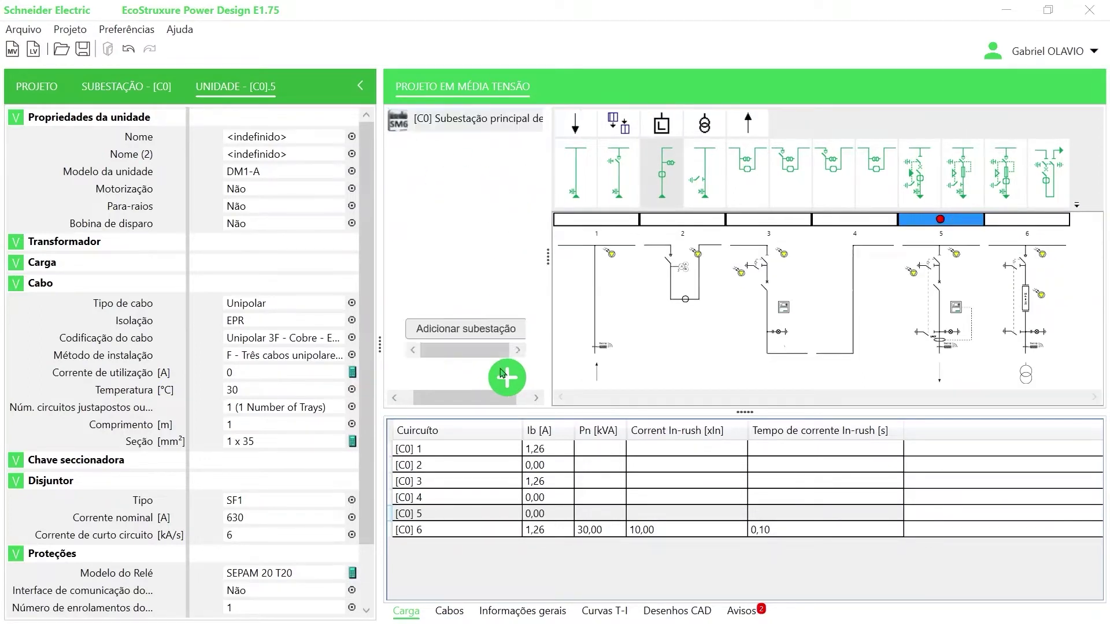
{"action": "left_click", "coordinate": [456, 330]}
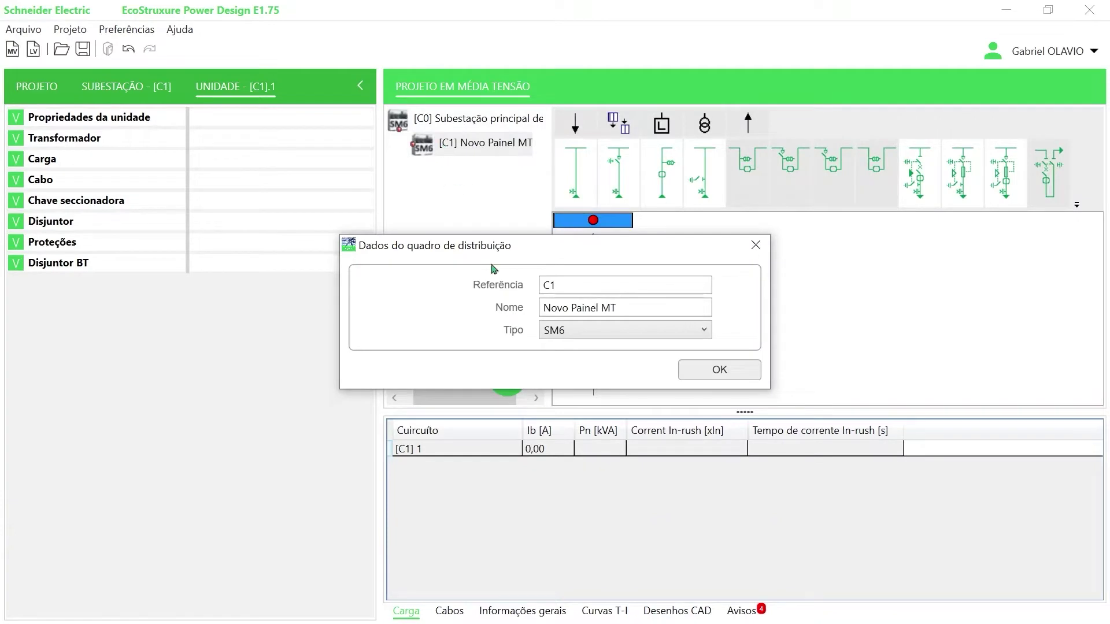
{"action": "double_click", "coordinate": [580, 286]}
{"action": "type", "text": "SE02"}
{"action": "left_click_drag", "start_coordinate": [661, 311], "coordinate": [425, 295]}
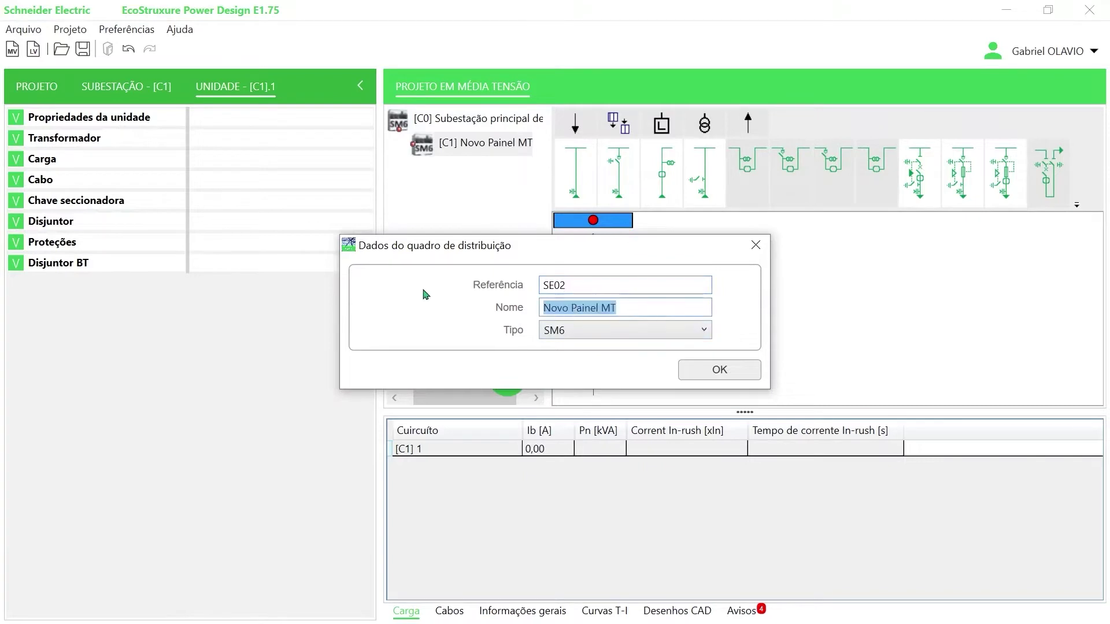
{"action": "type", "text": "SUBESTAÇ"}
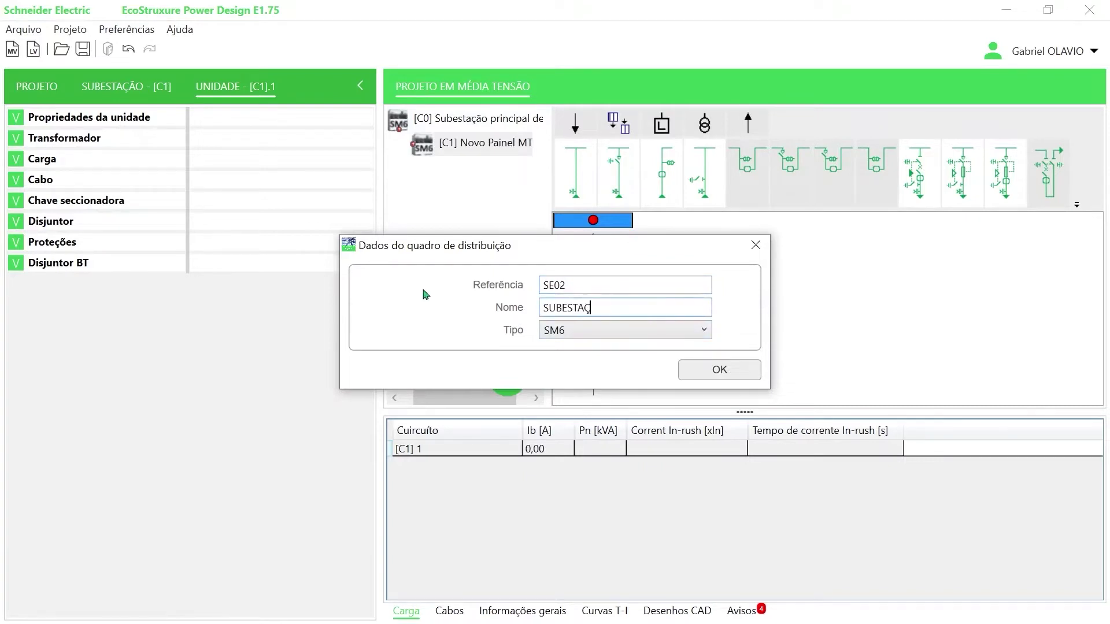
{"action": "type", "text": "ÃO 02"}
{"action": "left_click", "coordinate": [602, 329]}
{"action": "left_click", "coordinate": [601, 329]}
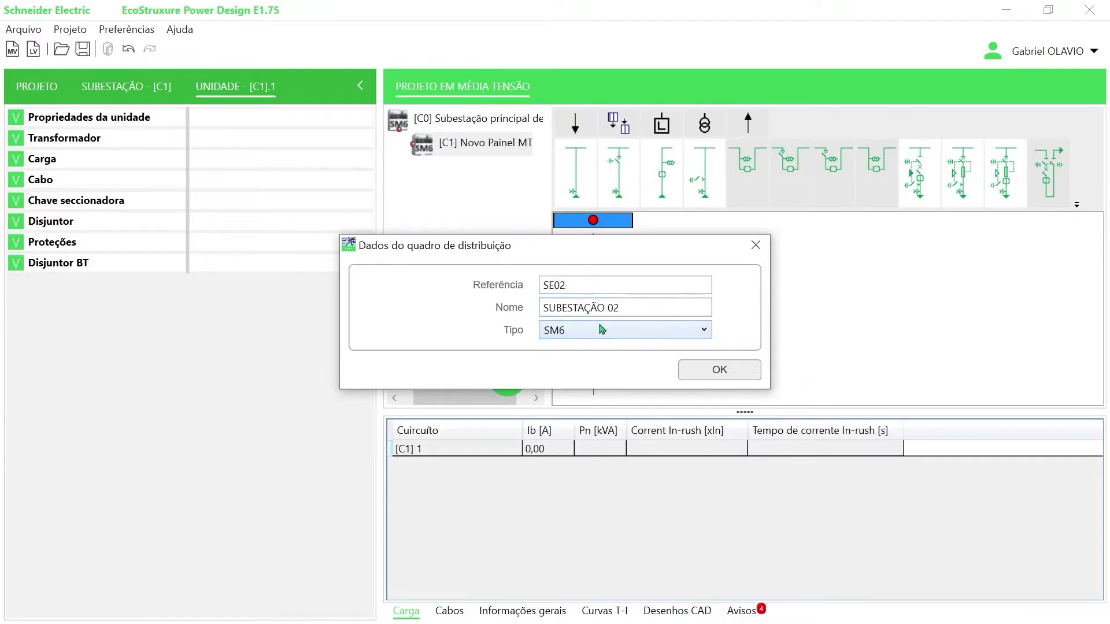
{"action": "left_click", "coordinate": [727, 368]}
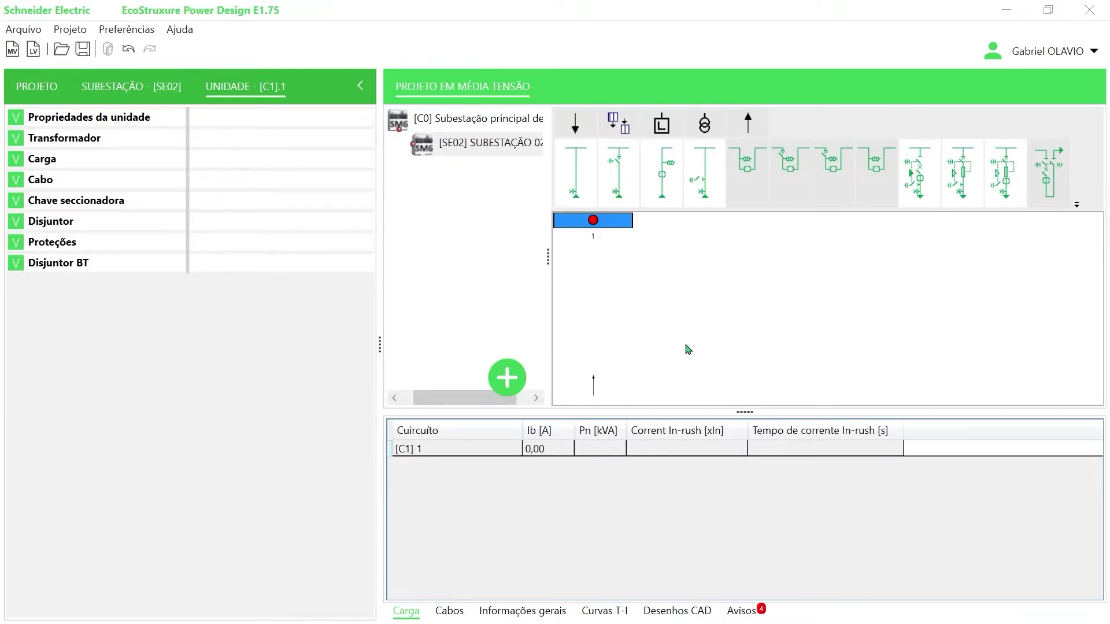
Step: Connect the outgoing feeder of the main substation's DM1-A unit to [SE02] SUBESTAÇÃO 02
{"action": "left_click", "coordinate": [485, 141]}
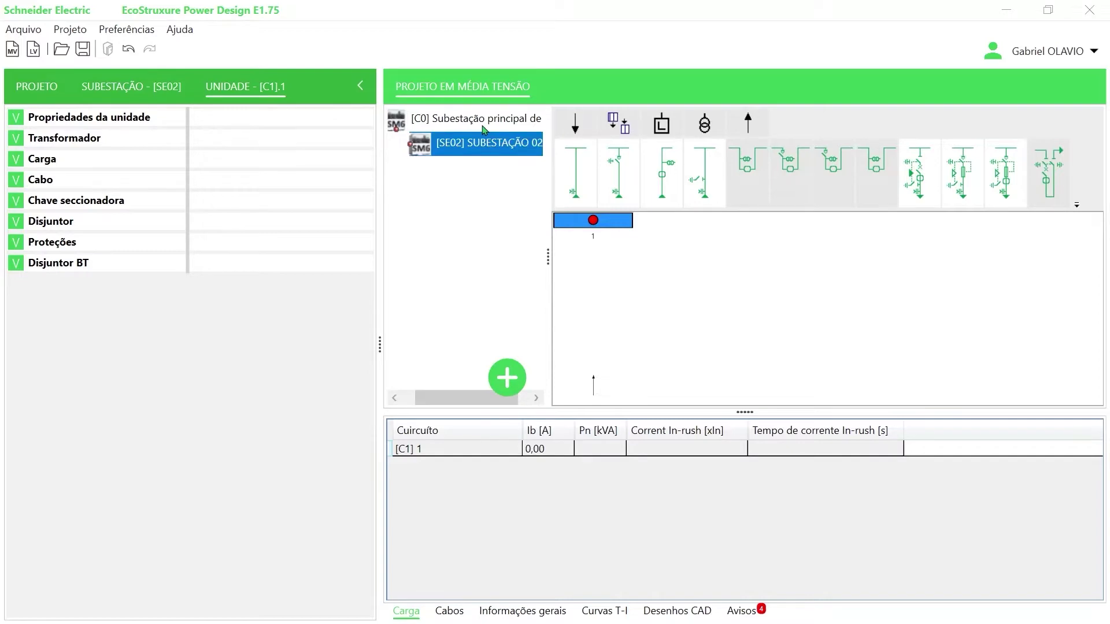
{"action": "left_click", "coordinate": [484, 121]}
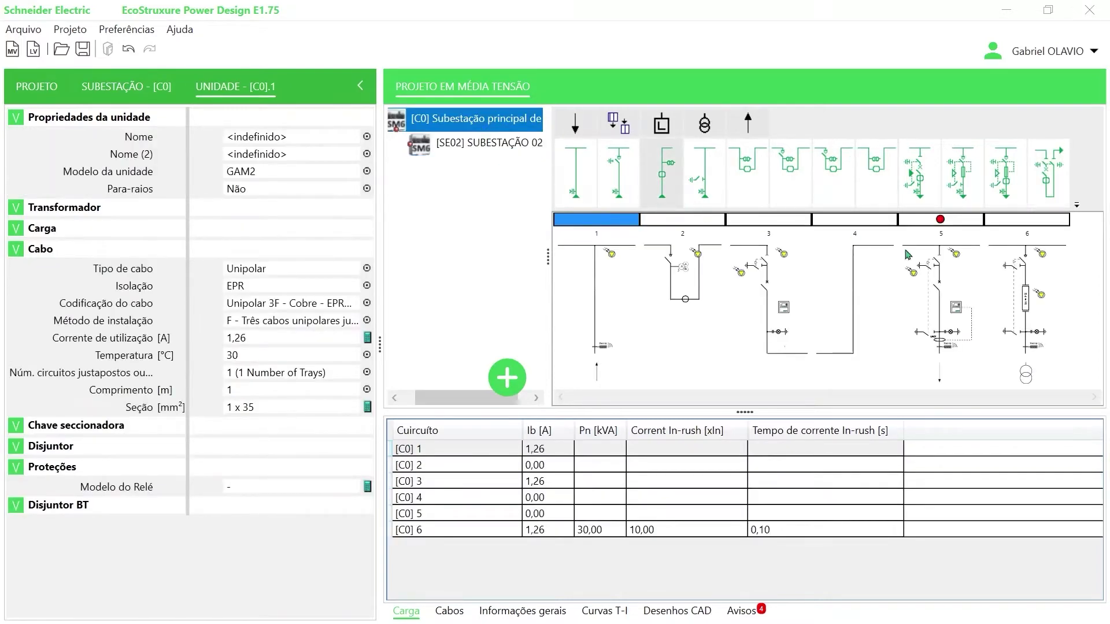
{"action": "left_click", "coordinate": [921, 258]}
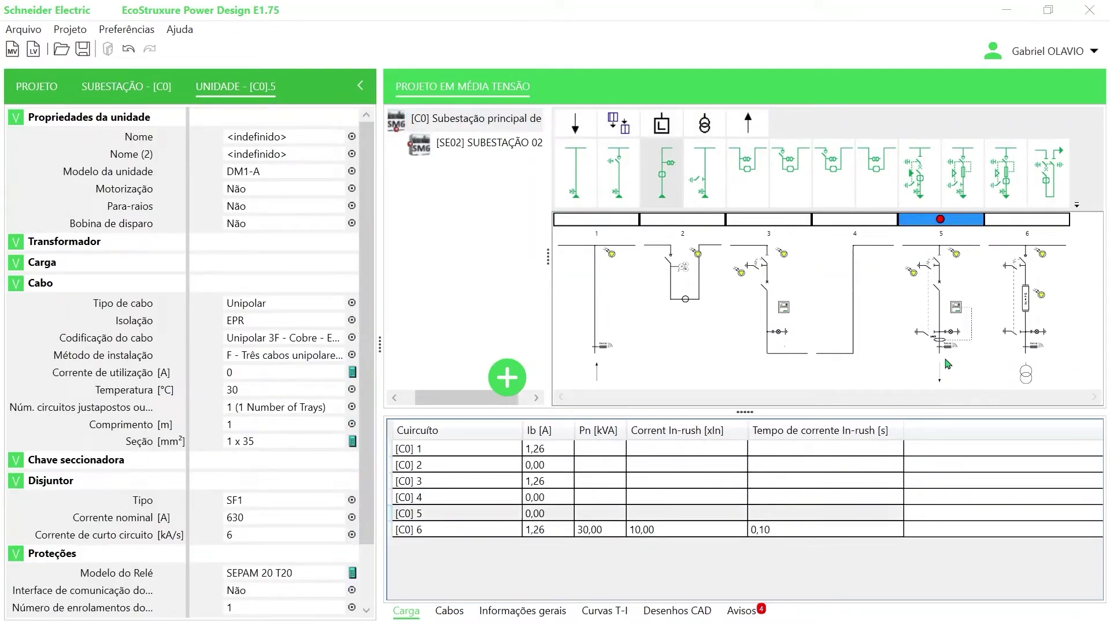
{"action": "mouse_move", "coordinate": [948, 365]}
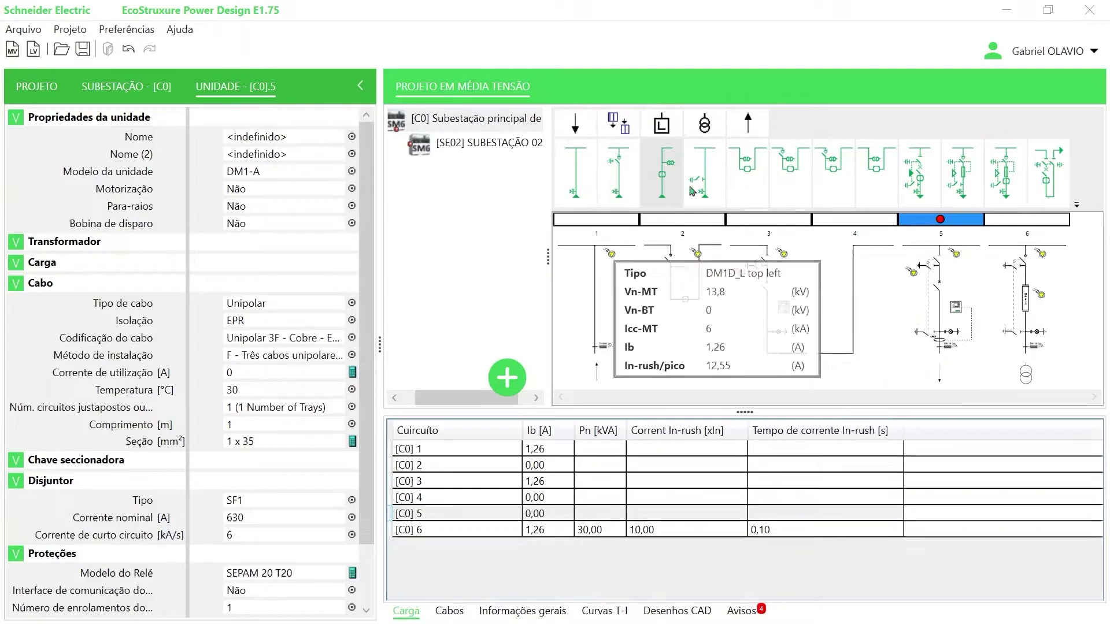
{"action": "left_click", "coordinate": [617, 123]}
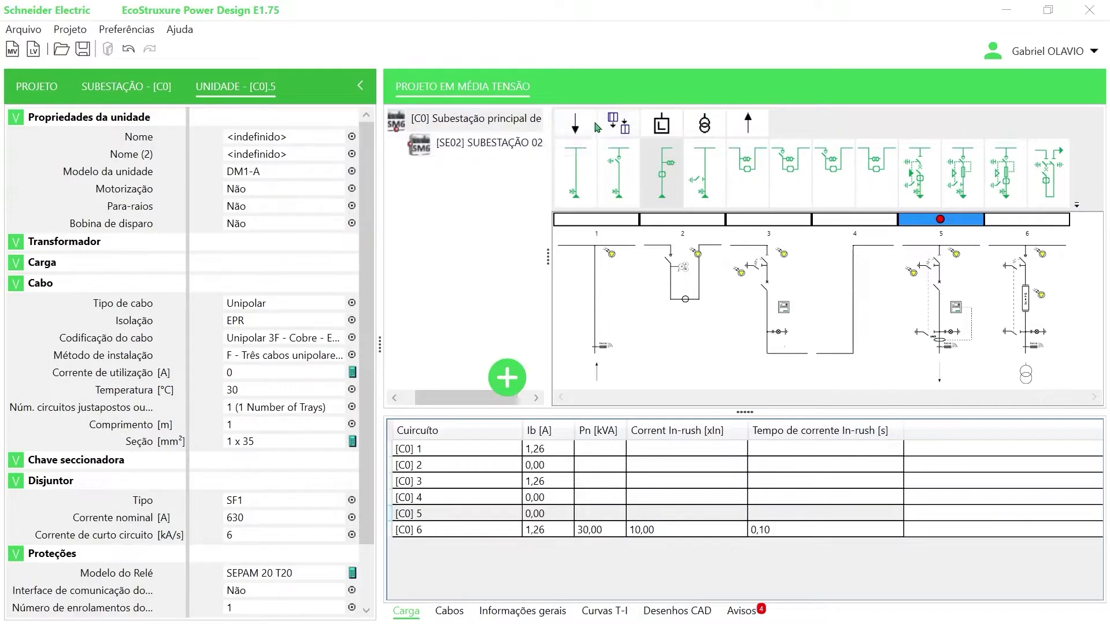
{"action": "left_click", "coordinate": [627, 129]}
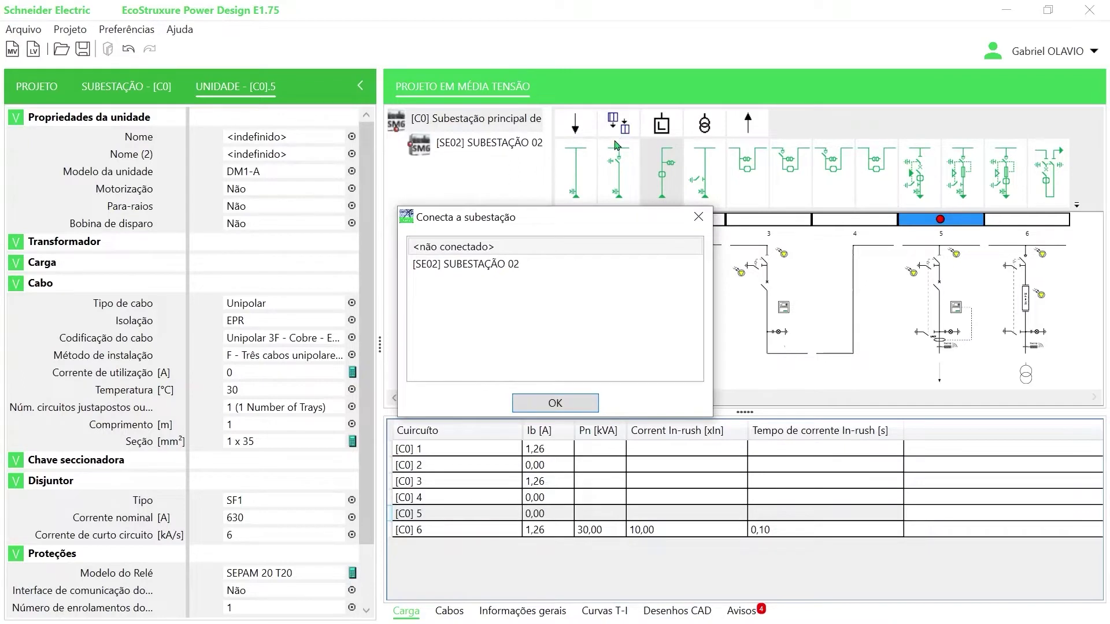
{"action": "left_click", "coordinate": [523, 264]}
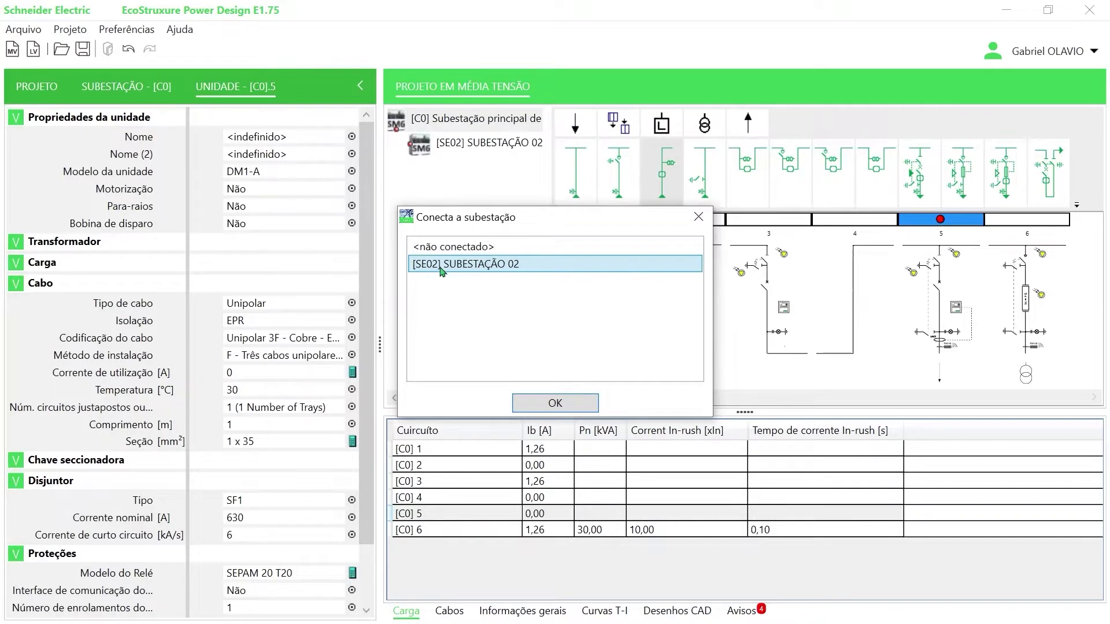
{"action": "left_click", "coordinate": [540, 403]}
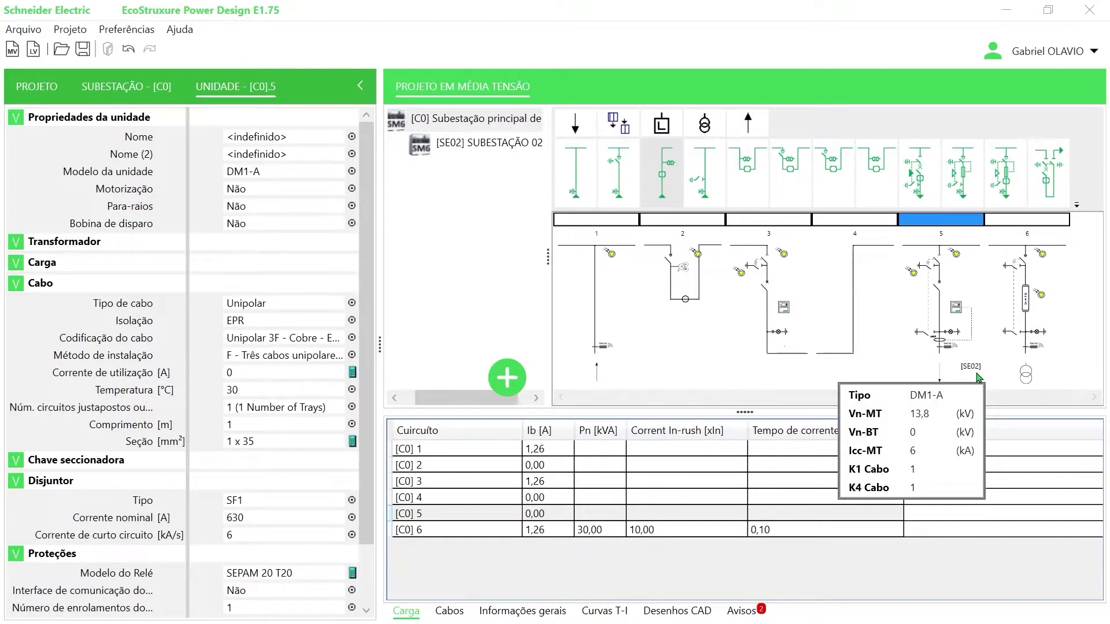
Step: In SUBESTAÇÃO 02, assign an IM unit to the incoming feeder and add a DM1-A unit with a transformer
{"action": "left_click", "coordinate": [501, 142]}
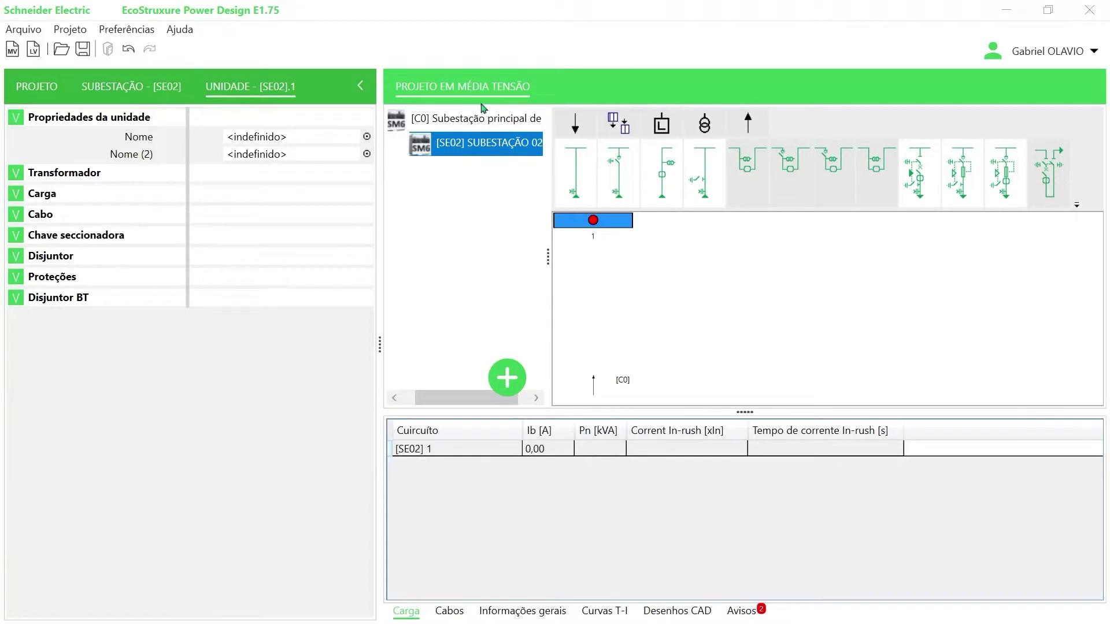
{"action": "left_click", "coordinate": [433, 122]}
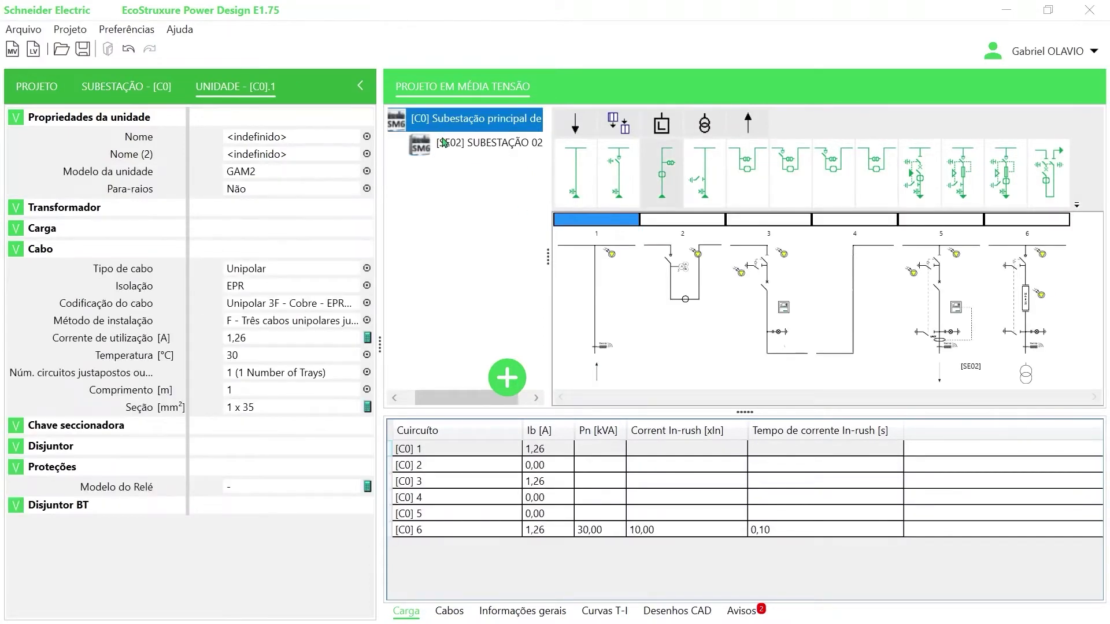
{"action": "left_click", "coordinate": [443, 146]}
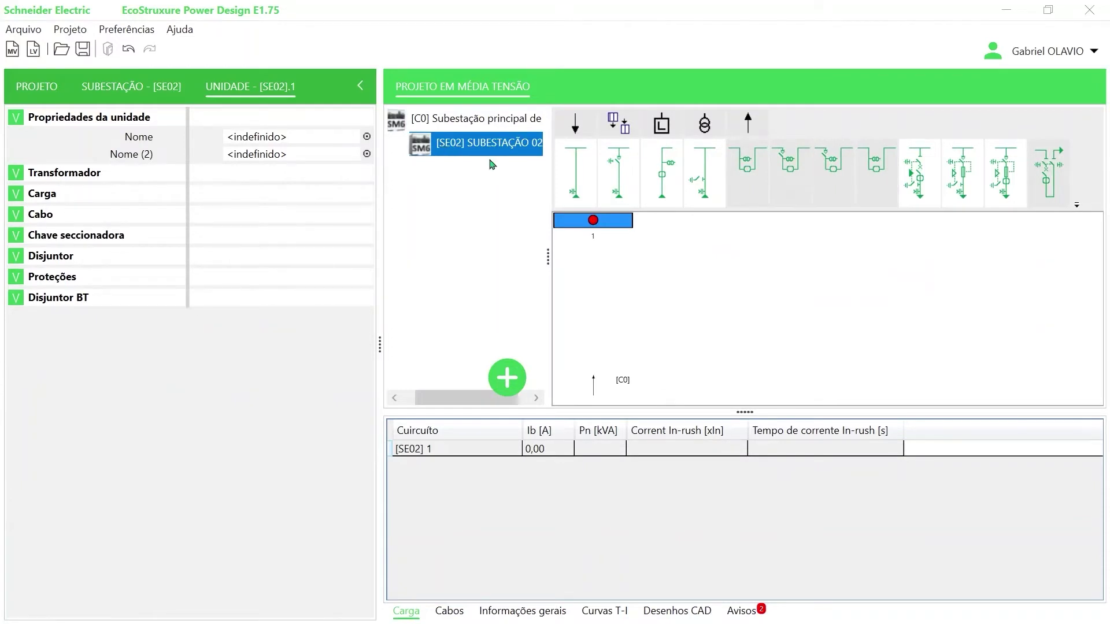
{"action": "mouse_move", "coordinate": [611, 236]}
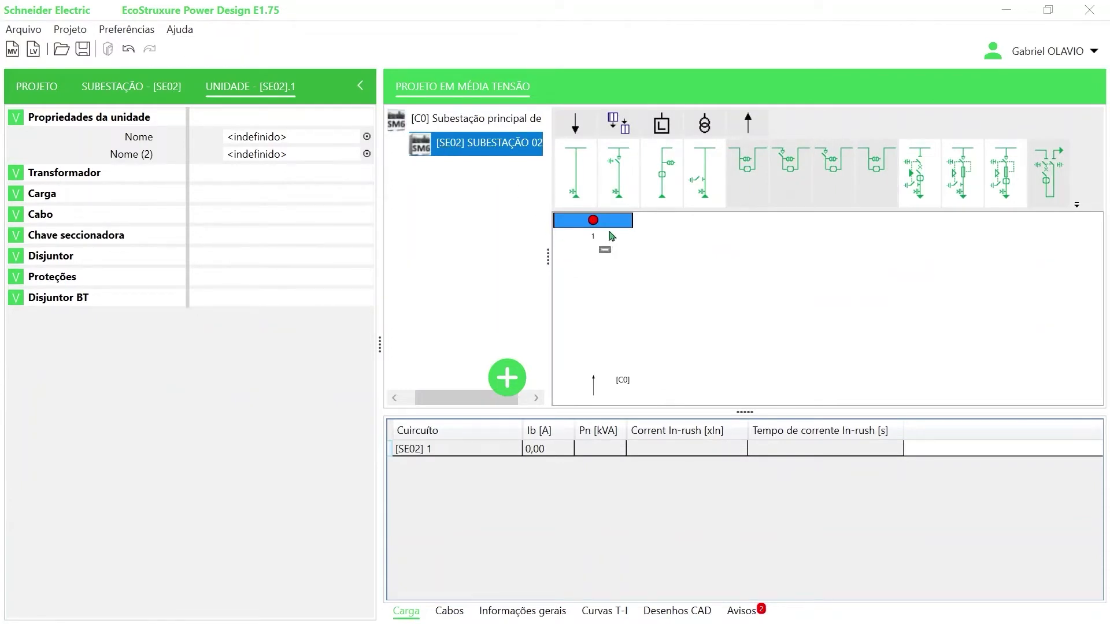
{"action": "left_click", "coordinate": [624, 182]}
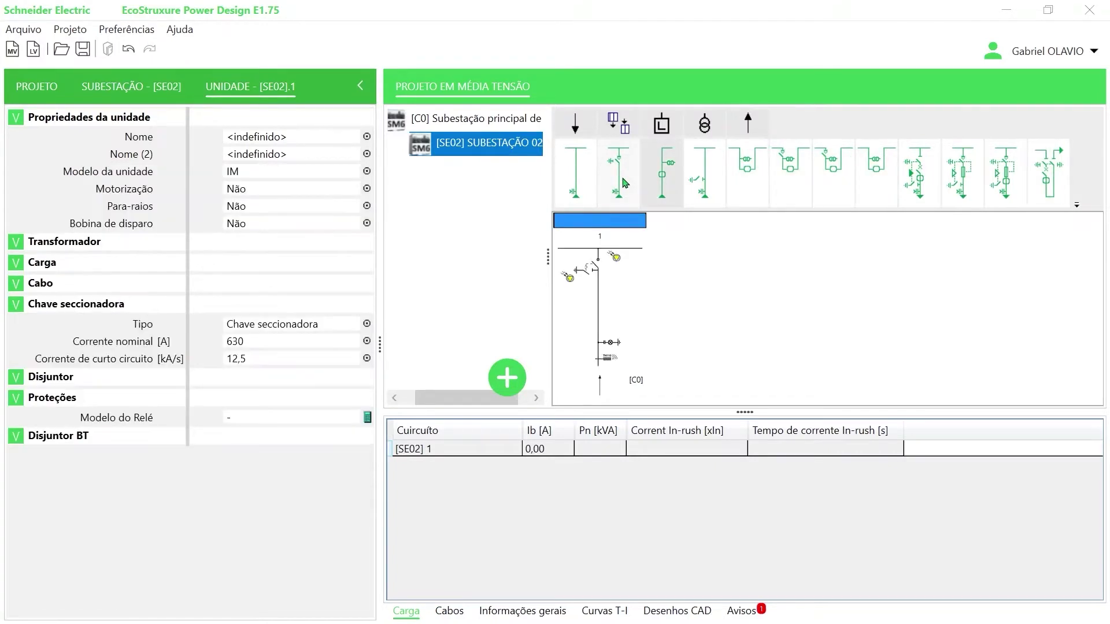
{"action": "left_click", "coordinate": [913, 190]}
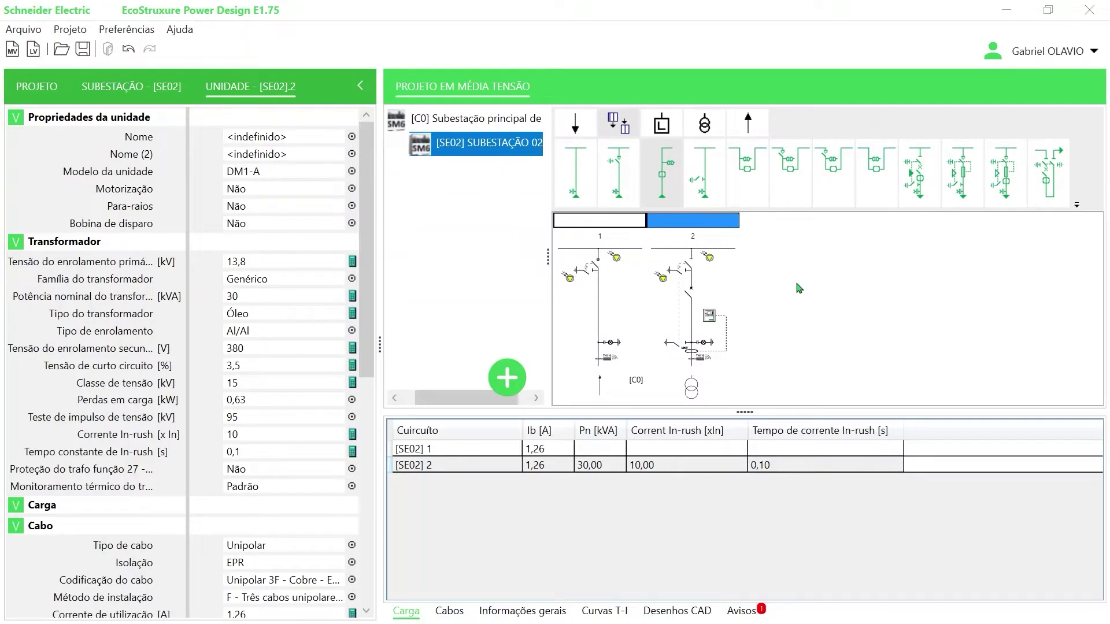
{"action": "left_click", "coordinate": [509, 126]}
{"action": "left_click", "coordinate": [509, 144]}
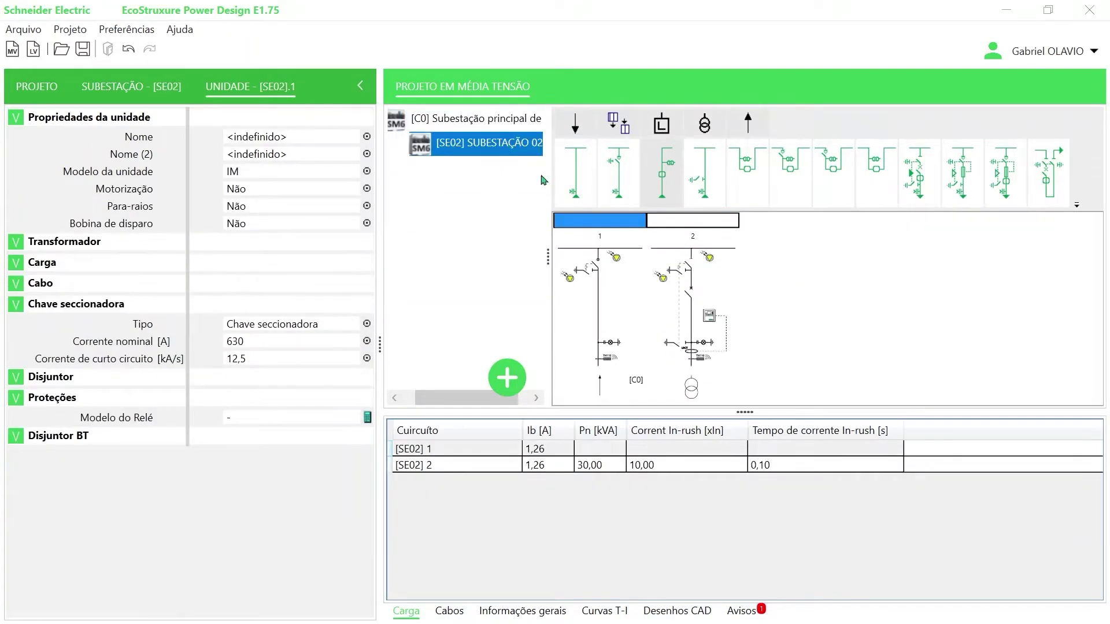
Step: Name the main substation's GAM2 unit 1 ENT. CABOS and set its surge arrester option (Para-raios) to Sim
{"action": "left_click", "coordinate": [506, 123]}
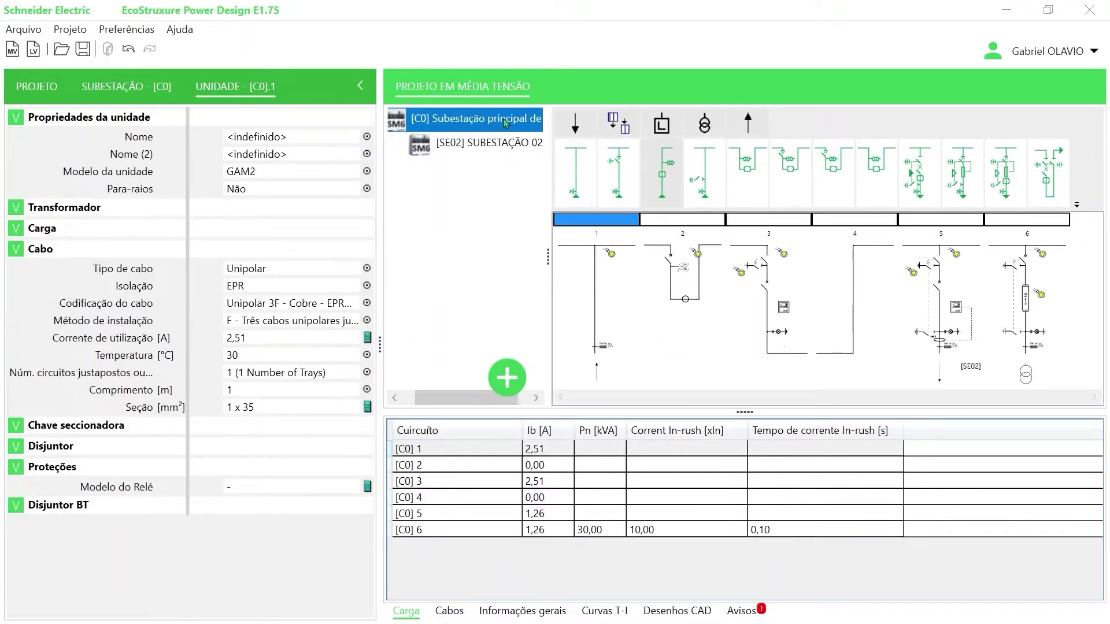
{"action": "left_click", "coordinate": [593, 265]}
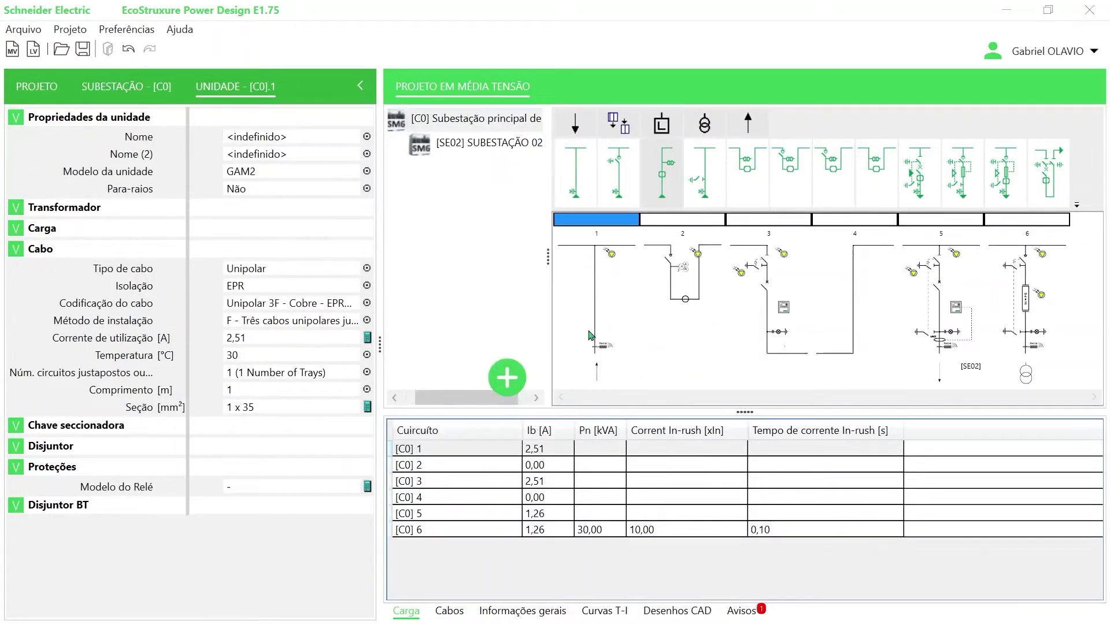
{"action": "left_click", "coordinate": [294, 136]}
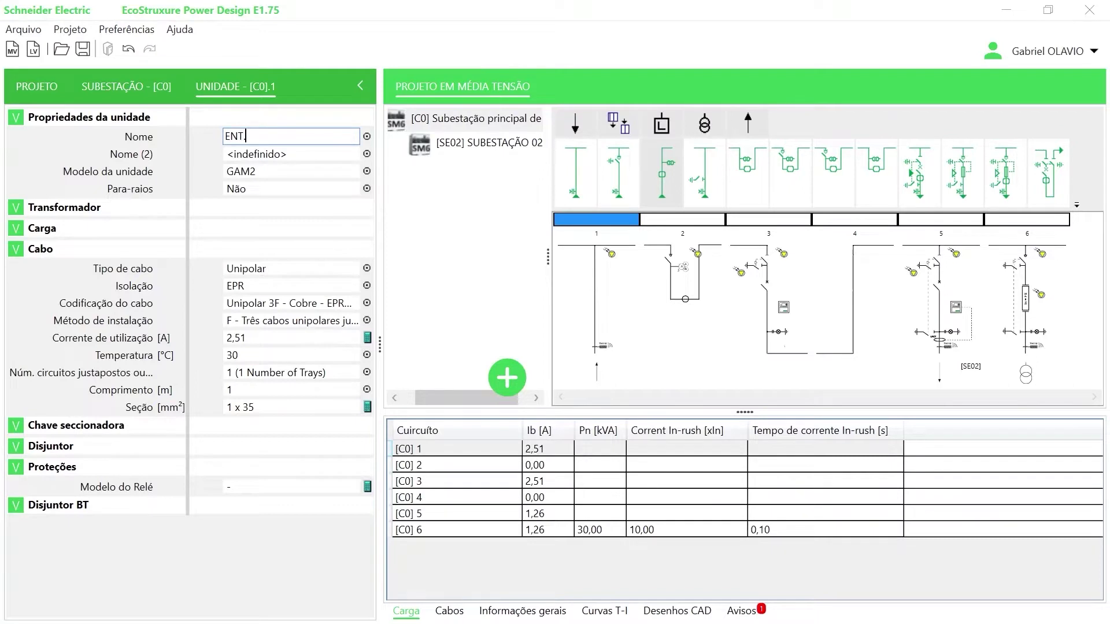
{"action": "type", "text": "ENT. CABOS"}
{"action": "left_click", "coordinate": [248, 191]}
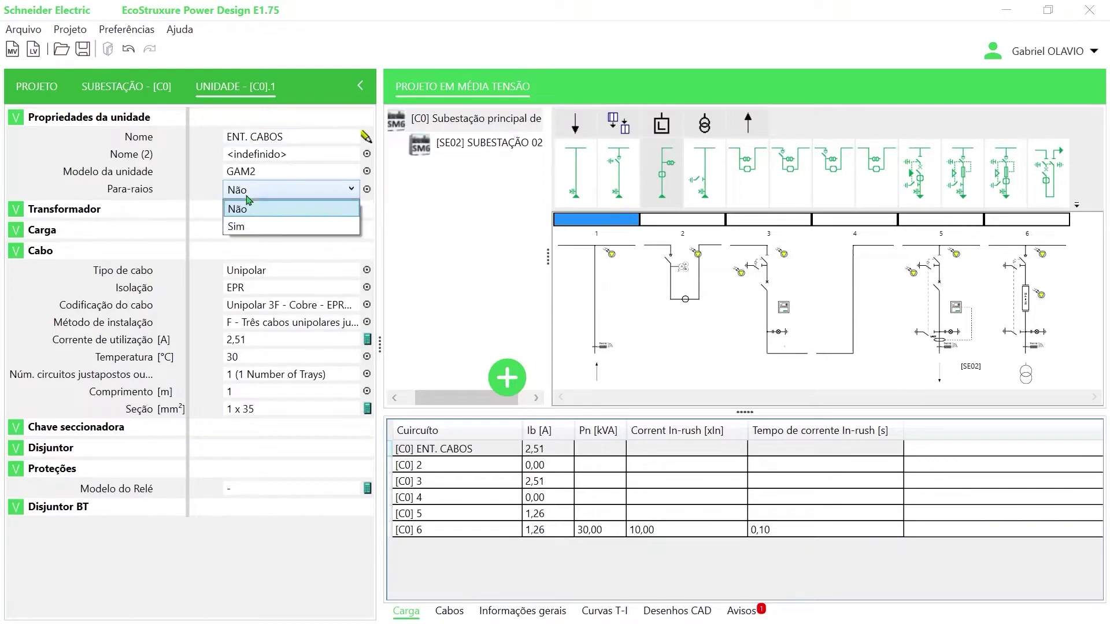
{"action": "left_click", "coordinate": [263, 227]}
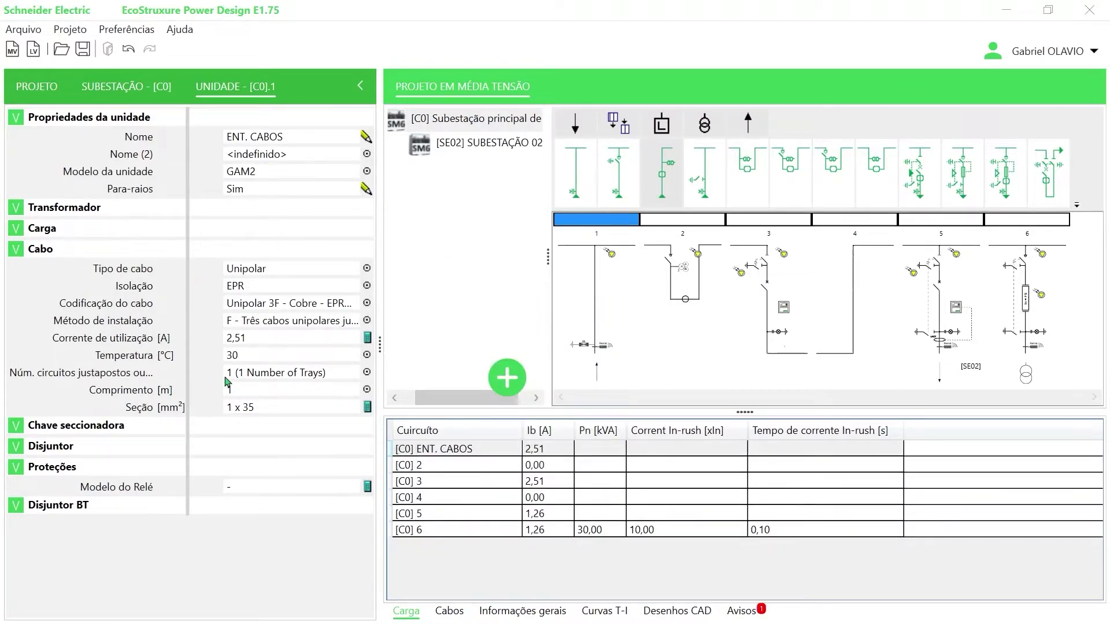
Step: Examine the options for the ENT. CABOS cable's type, insulation, coding, installation method, temperature and number of adjacent circuits
{"action": "left_click", "coordinate": [242, 271]}
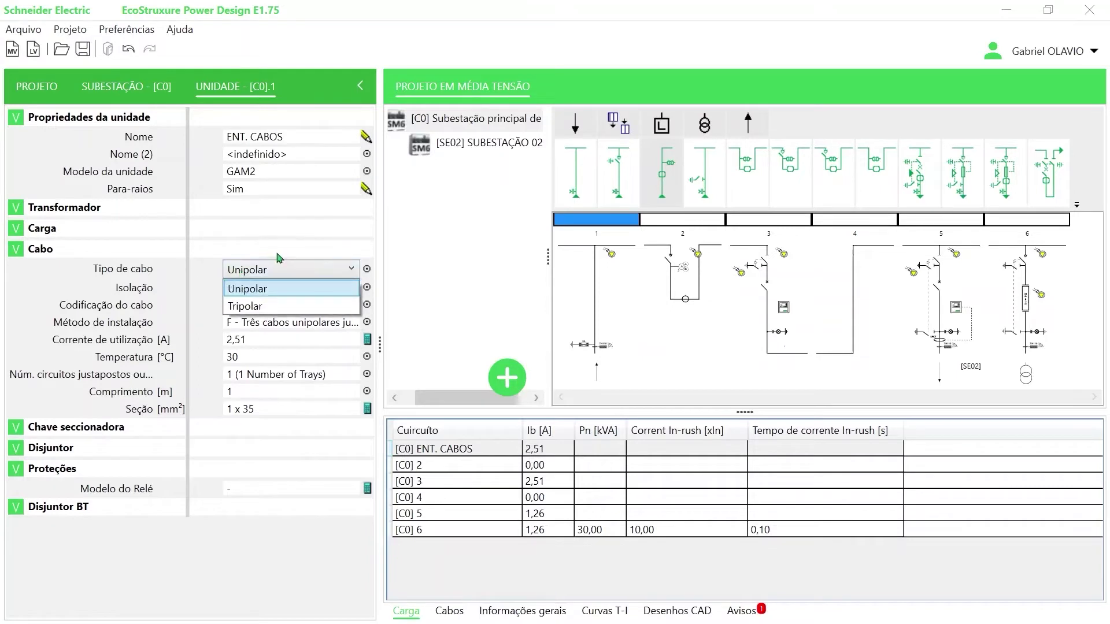
{"action": "left_click", "coordinate": [274, 292]}
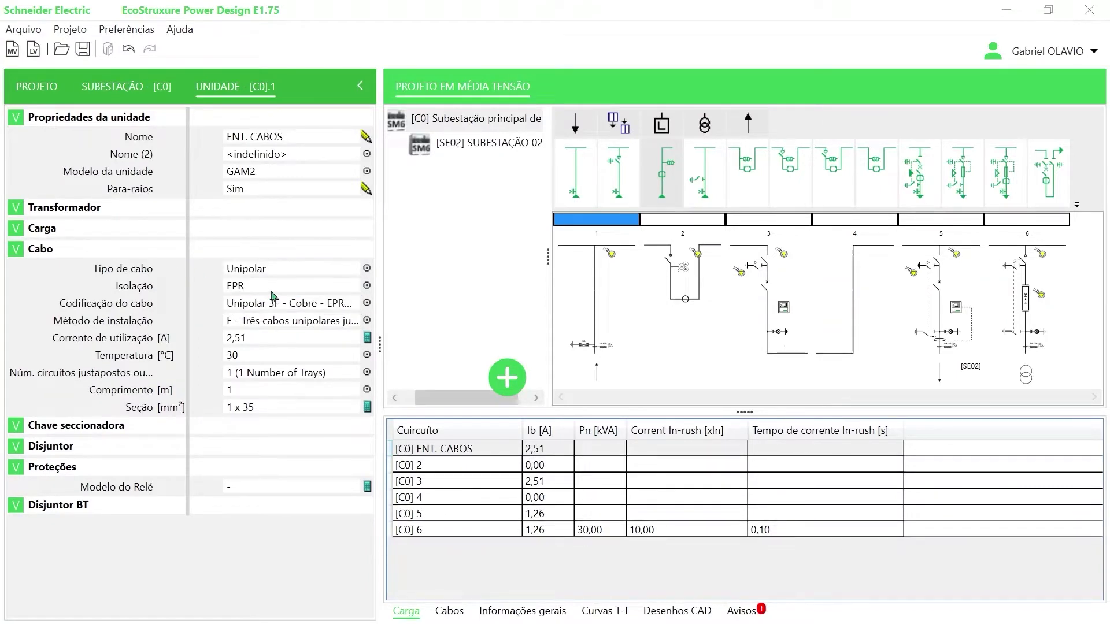
{"action": "left_click", "coordinate": [273, 292]}
{"action": "left_click", "coordinate": [174, 295]}
{"action": "left_click", "coordinate": [242, 305]}
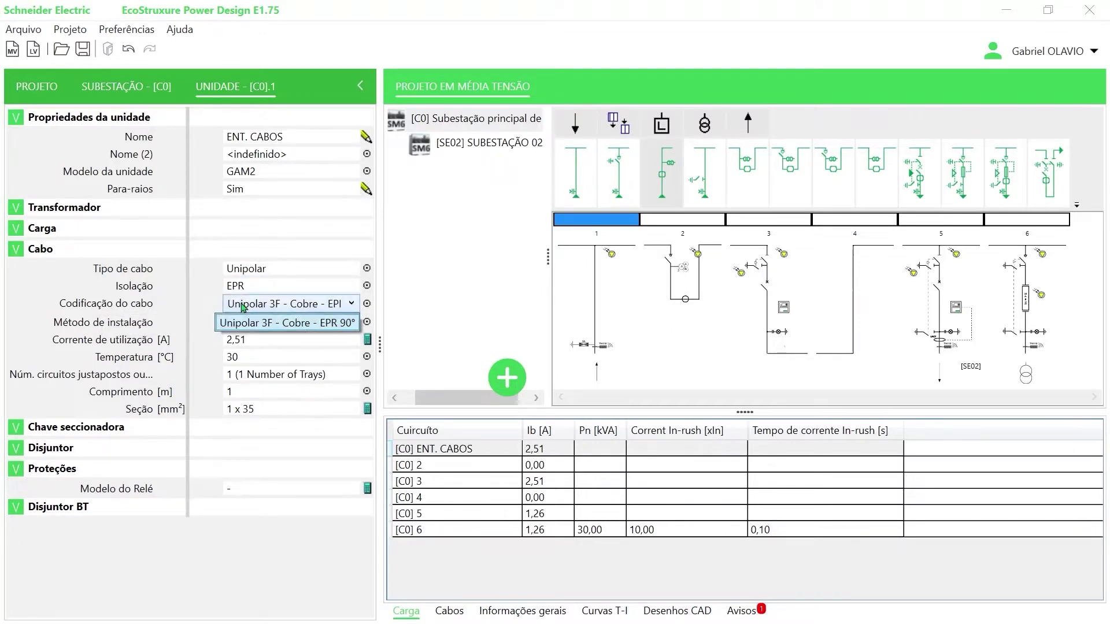
{"action": "left_click", "coordinate": [242, 305]}
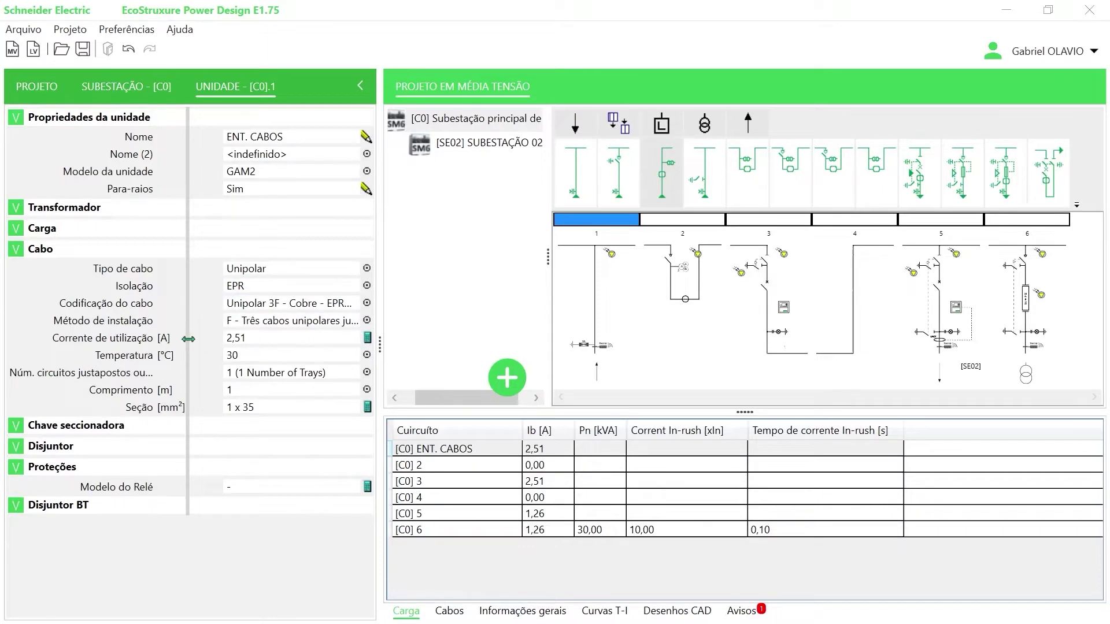
{"action": "left_click", "coordinate": [283, 326]}
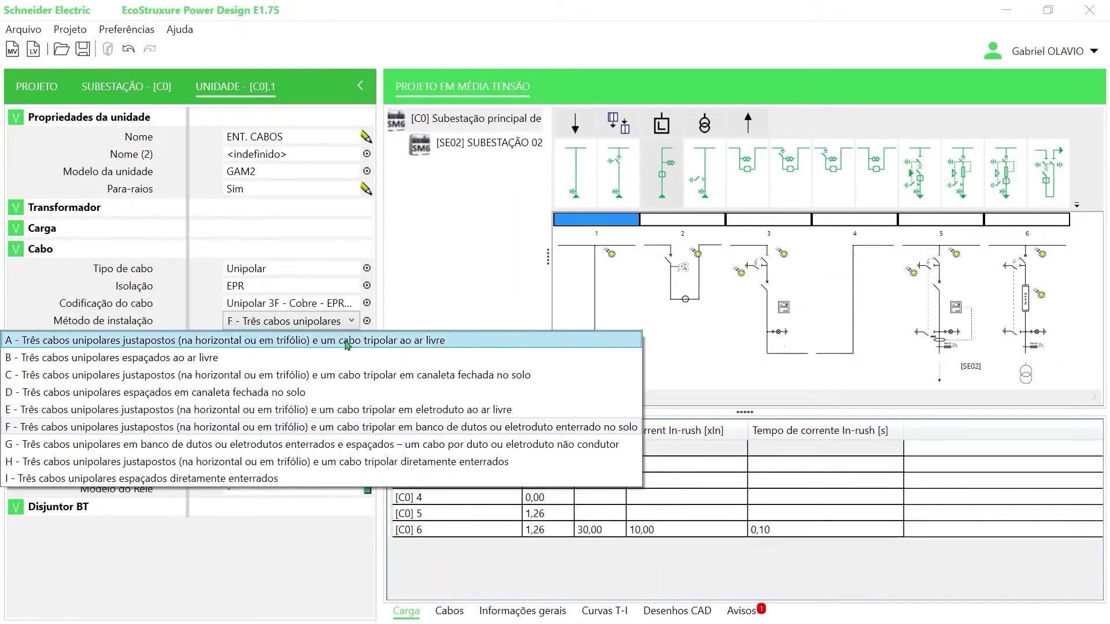
{"action": "left_click", "coordinate": [197, 325]}
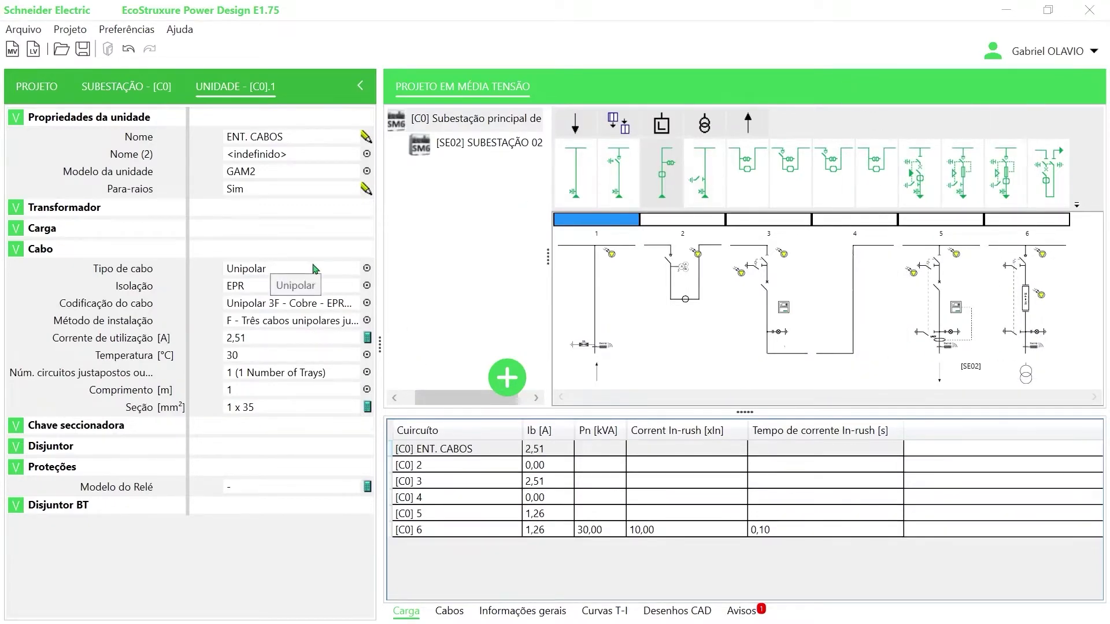
{"action": "left_click", "coordinate": [250, 356]}
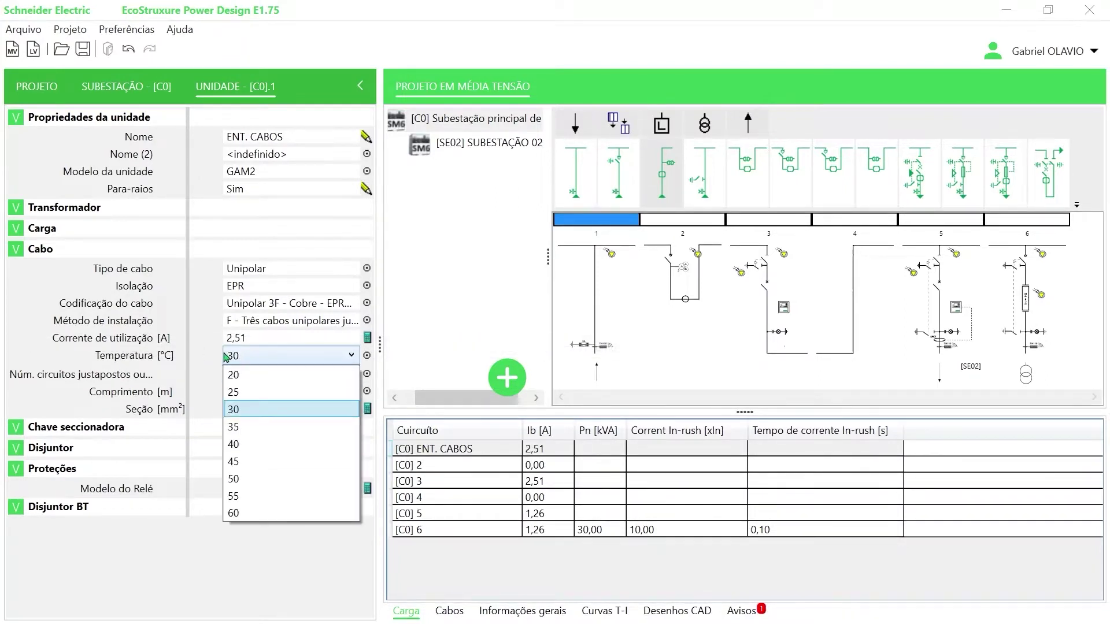
{"action": "left_click", "coordinate": [223, 357]}
{"action": "left_click", "coordinate": [271, 375]}
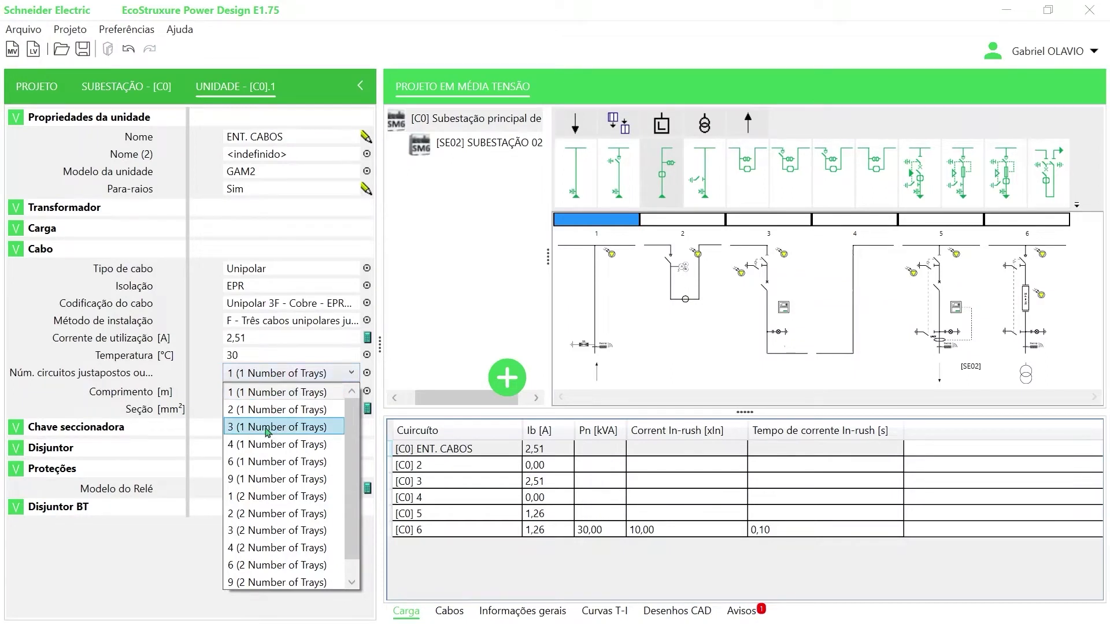
{"action": "scroll", "coordinate": [267, 432], "scroll_direction": "down", "scroll_amount": 1}
{"action": "scroll", "coordinate": [267, 432], "scroll_direction": "up", "scroll_amount": 1}
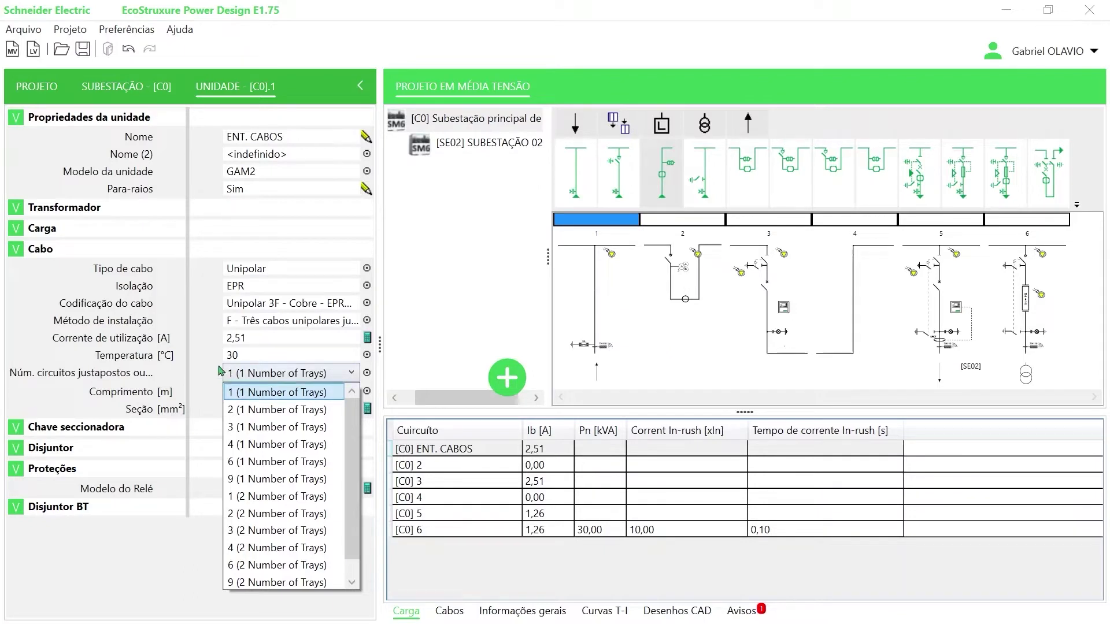
{"action": "left_click", "coordinate": [260, 396]}
Step: Set the length of the ENT. CABOS unit's cable to 50 m
{"action": "left_click", "coordinate": [251, 391]}
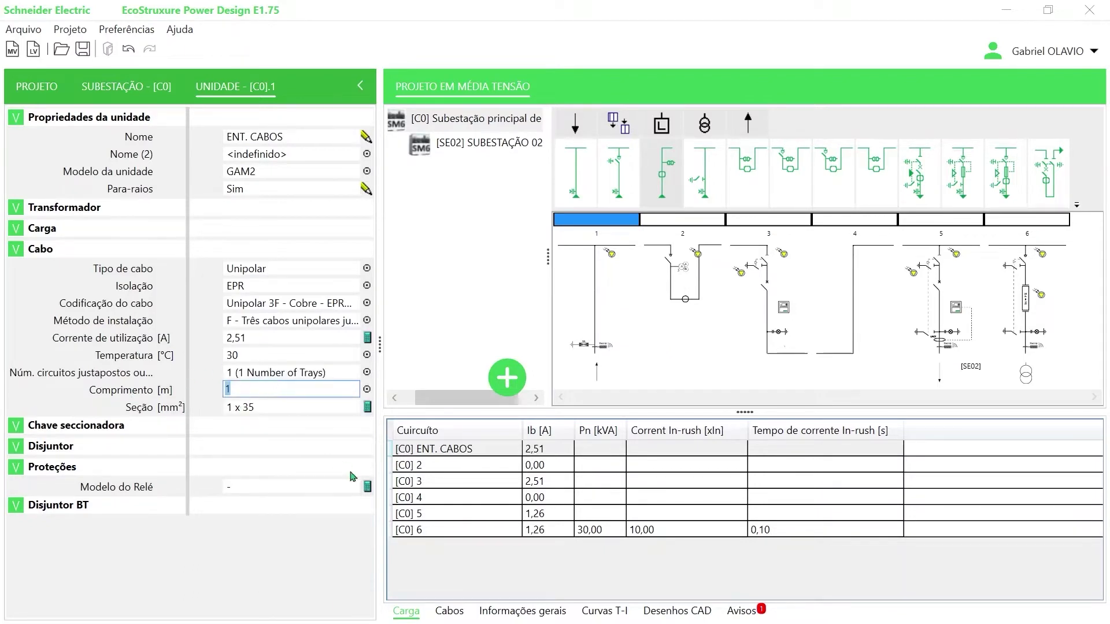
{"action": "type", "text": "50"}
{"action": "key", "text": "Return"}
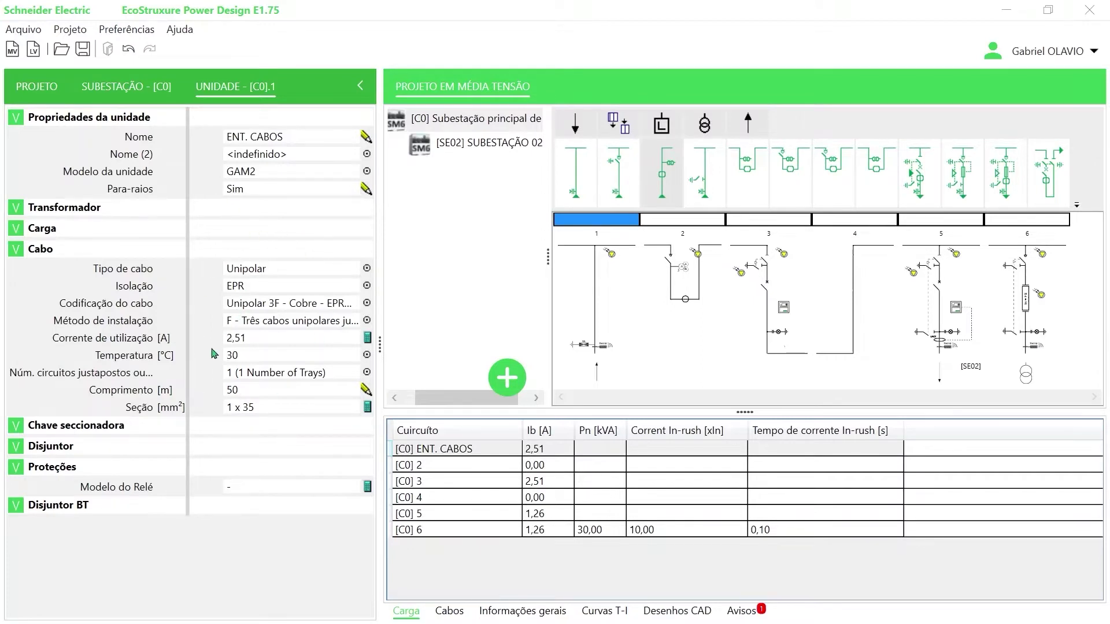
Step: Examine the available phase cross-sections for the ENT. CABOS cable, with the table's columns widened, and accept the current selection
{"action": "left_click", "coordinate": [274, 409]}
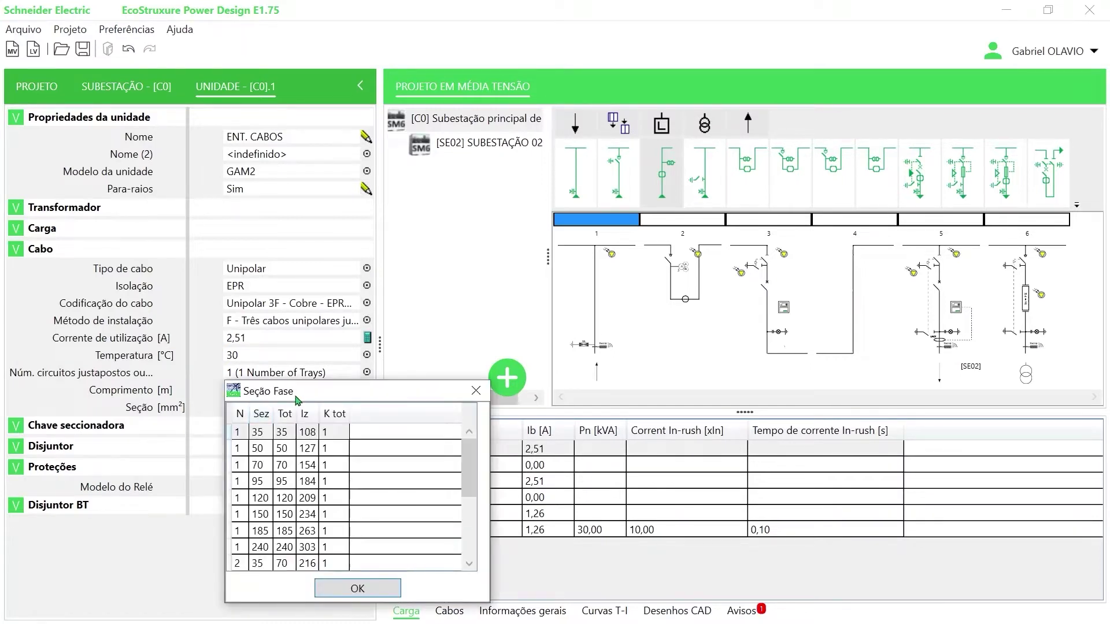
{"action": "left_click_drag", "start_coordinate": [298, 398], "coordinate": [354, 251]}
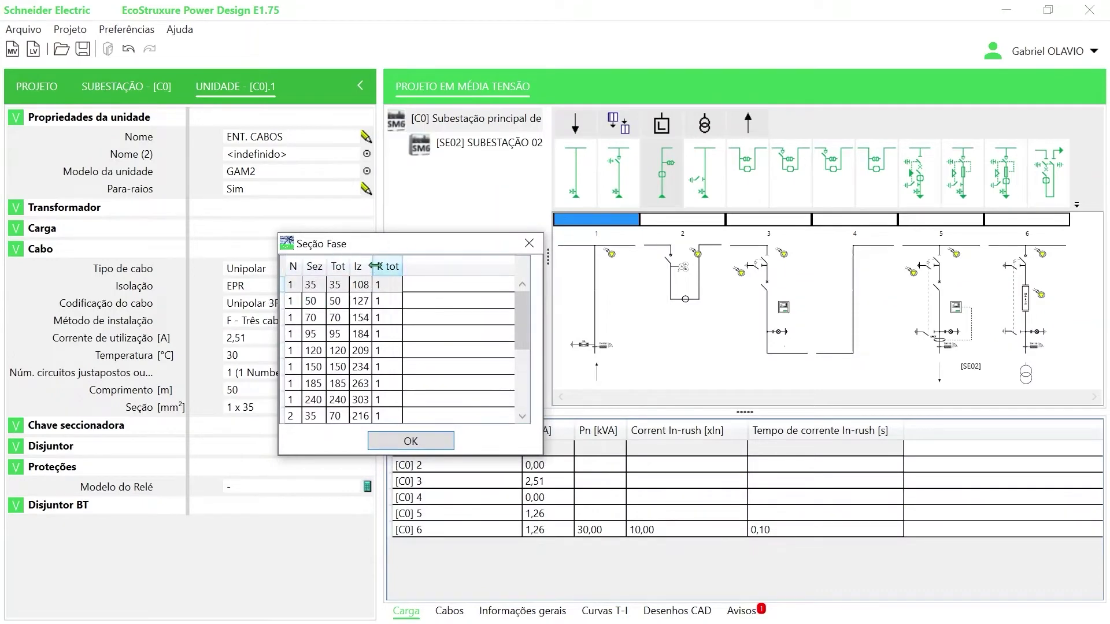
{"action": "left_click_drag", "start_coordinate": [372, 265], "coordinate": [308, 266]}
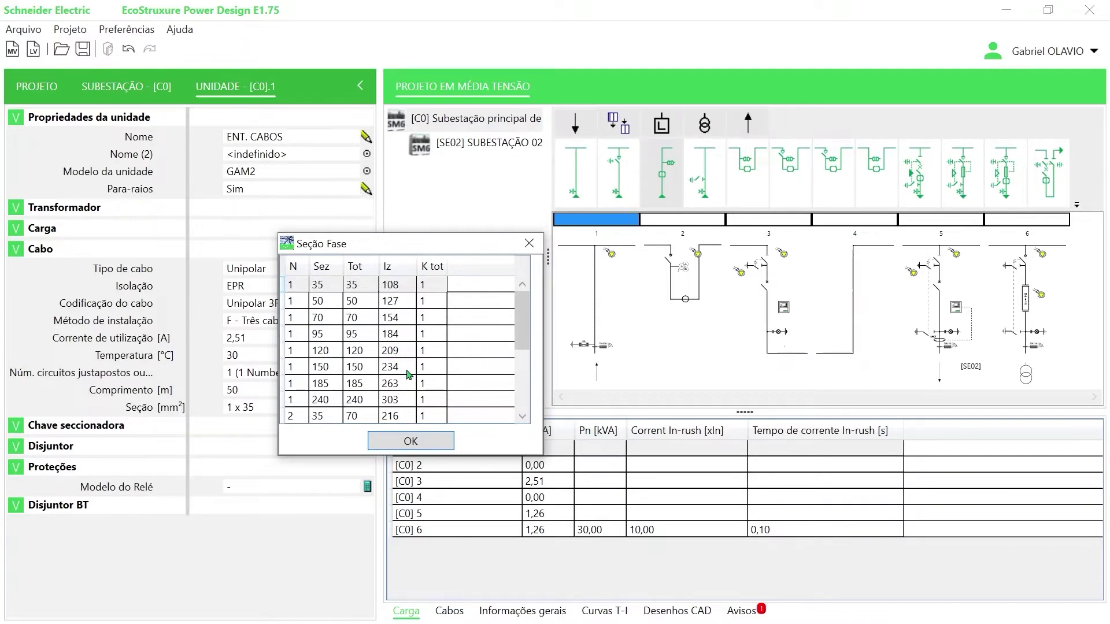
{"action": "left_click", "coordinate": [411, 442]}
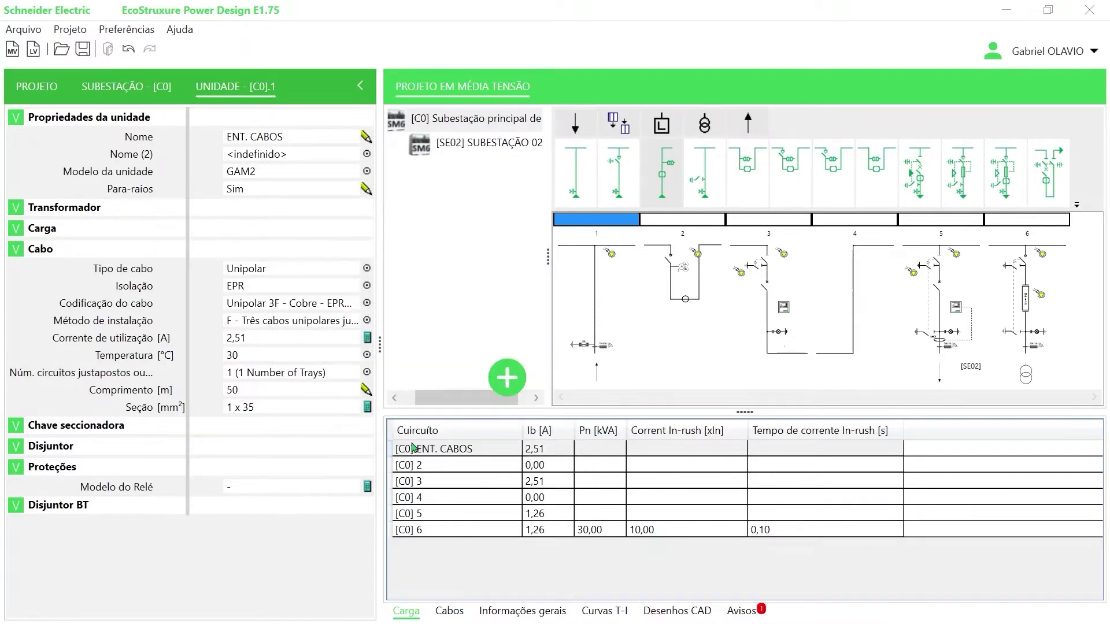
Step: Name the main substation's GBC-I (750) unit 2 MEDIÇÃO
{"action": "left_click", "coordinate": [677, 251]}
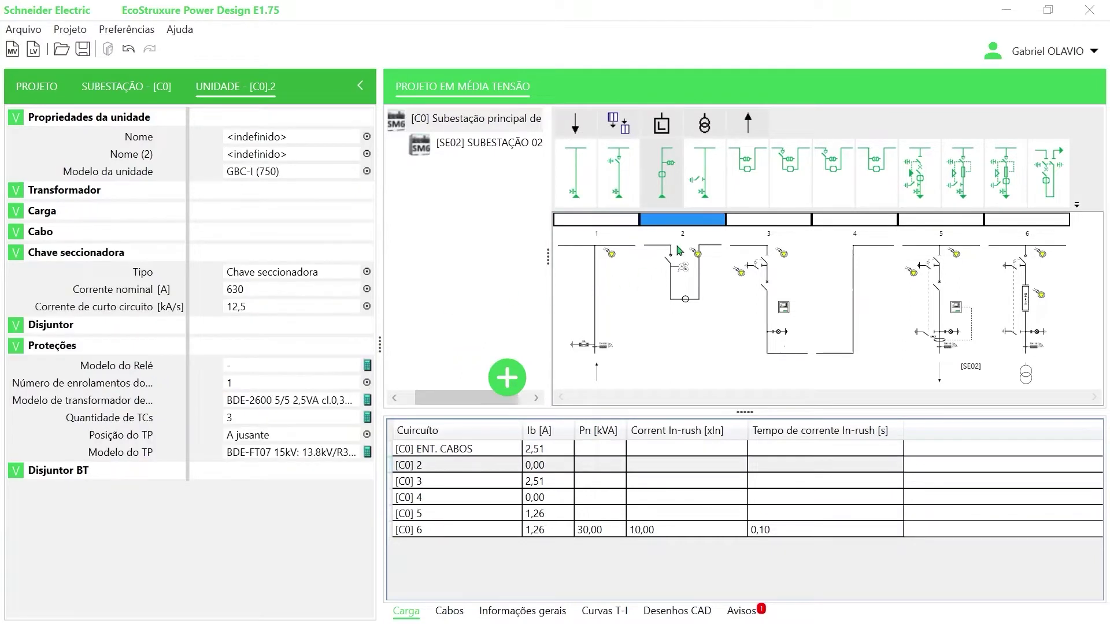
{"action": "left_click", "coordinate": [283, 137]}
{"action": "type", "text": "MEDIÇÃO"}
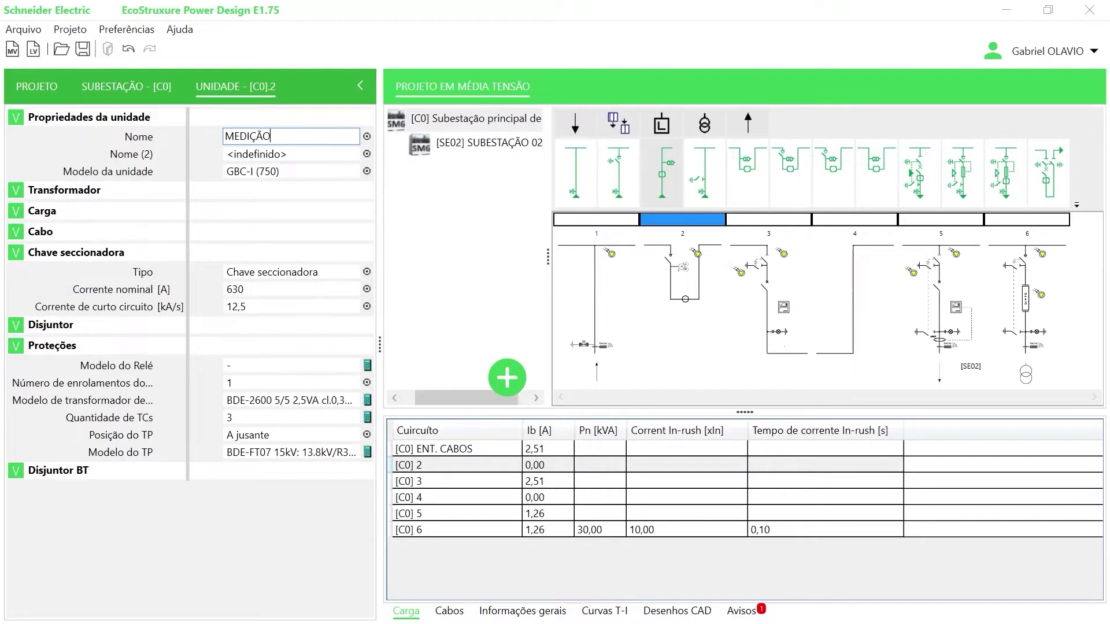
{"action": "left_click", "coordinate": [297, 194]}
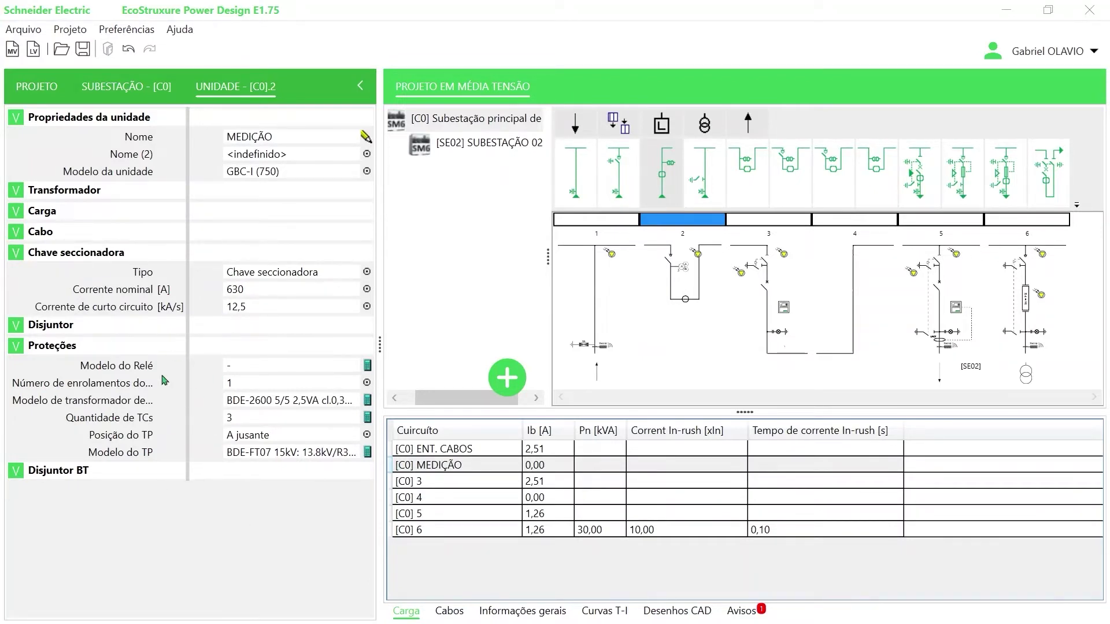
Step: Widen the property label column and check the options for the MEDIÇÃO unit's number of current transformer windings
{"action": "left_click", "coordinate": [253, 385]}
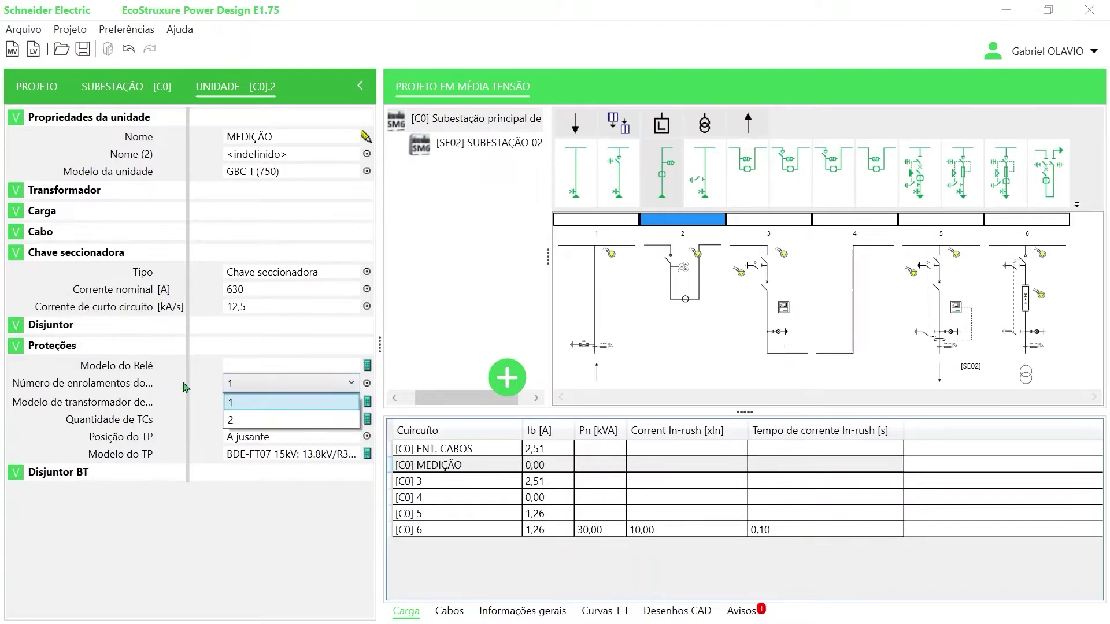
{"action": "left_click", "coordinate": [194, 384]}
{"action": "left_click", "coordinate": [236, 386]}
{"action": "left_click", "coordinate": [188, 386]}
{"action": "left_click_drag", "start_coordinate": [189, 386], "coordinate": [209, 386]}
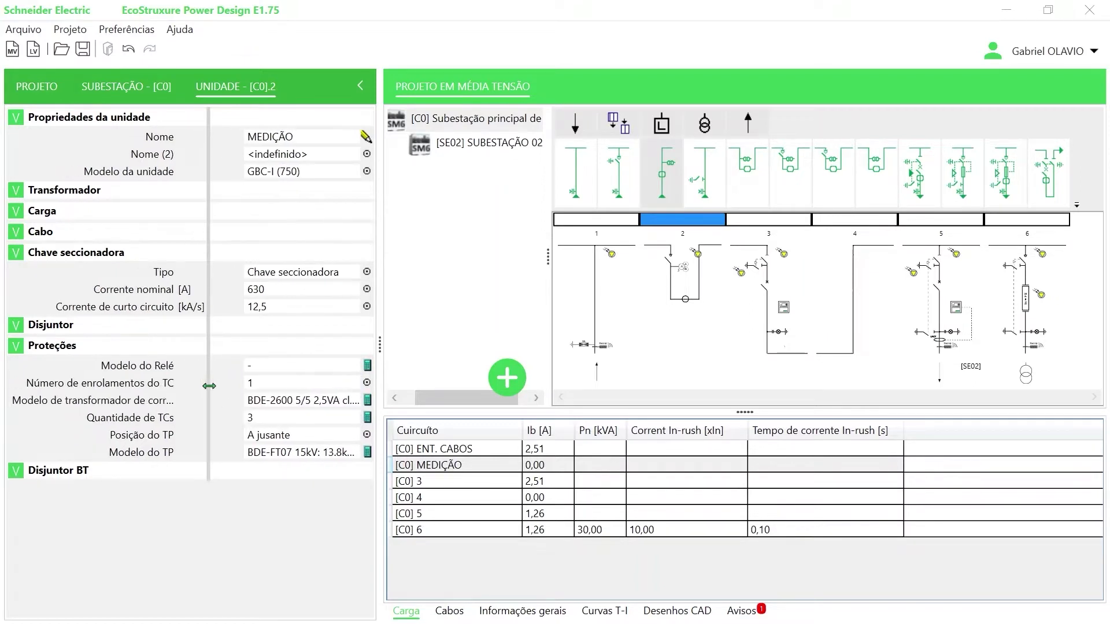
{"action": "left_click", "coordinate": [258, 385]}
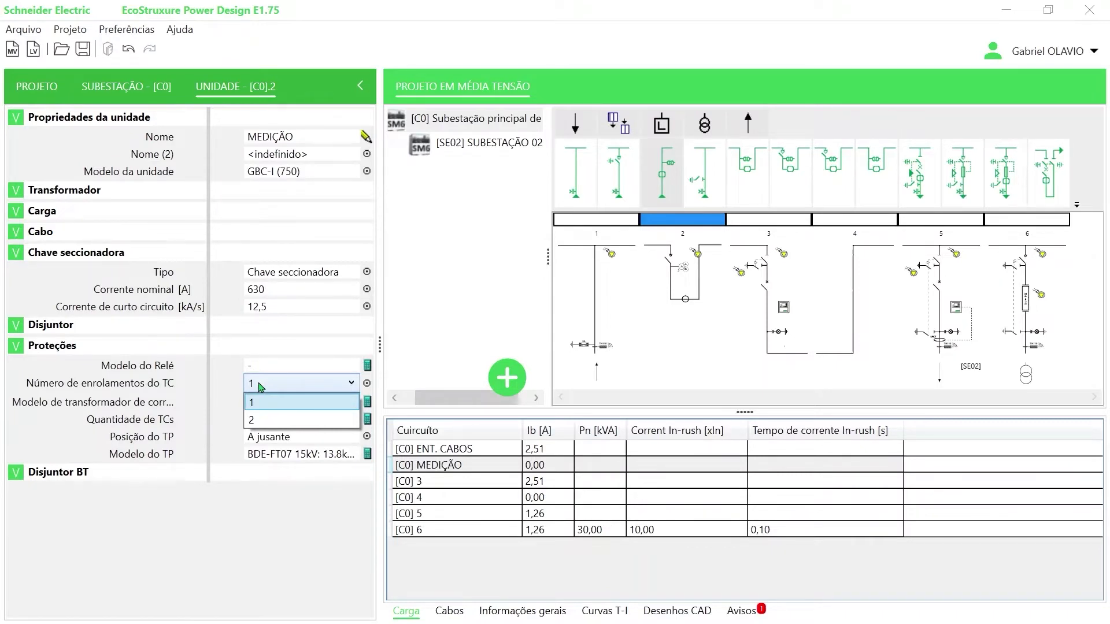
{"action": "left_click", "coordinate": [229, 378]}
Step: Set both the current transformer model and the voltage transformer (TP) model of the MEDIÇÃO unit to A DEFINIR
{"action": "left_click", "coordinate": [273, 406]}
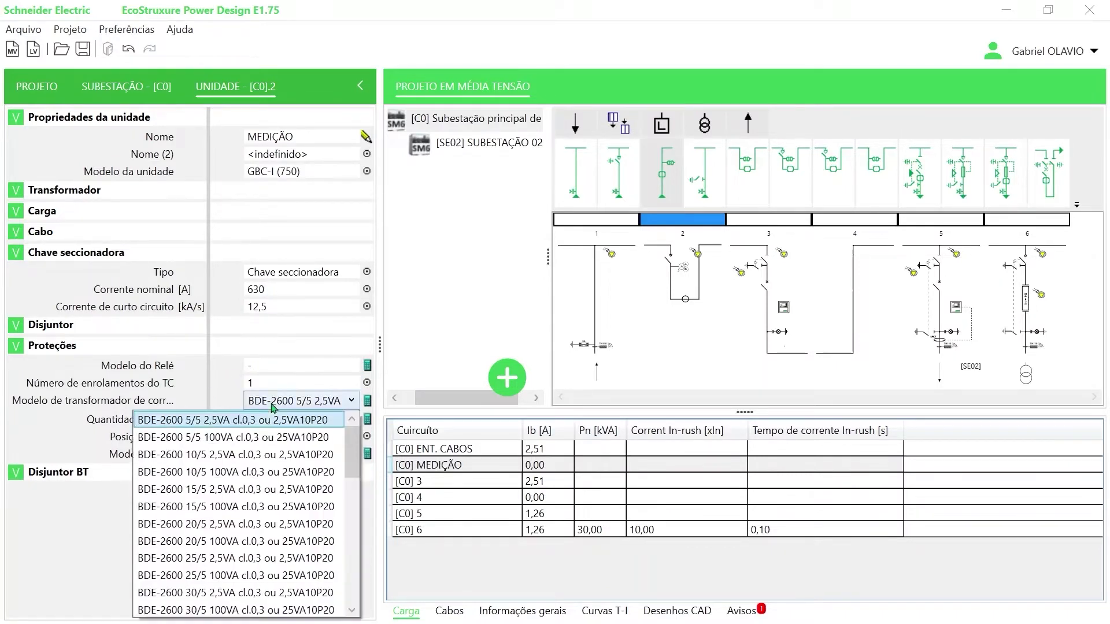
{"action": "left_click_drag", "start_coordinate": [352, 462], "coordinate": [208, 584]}
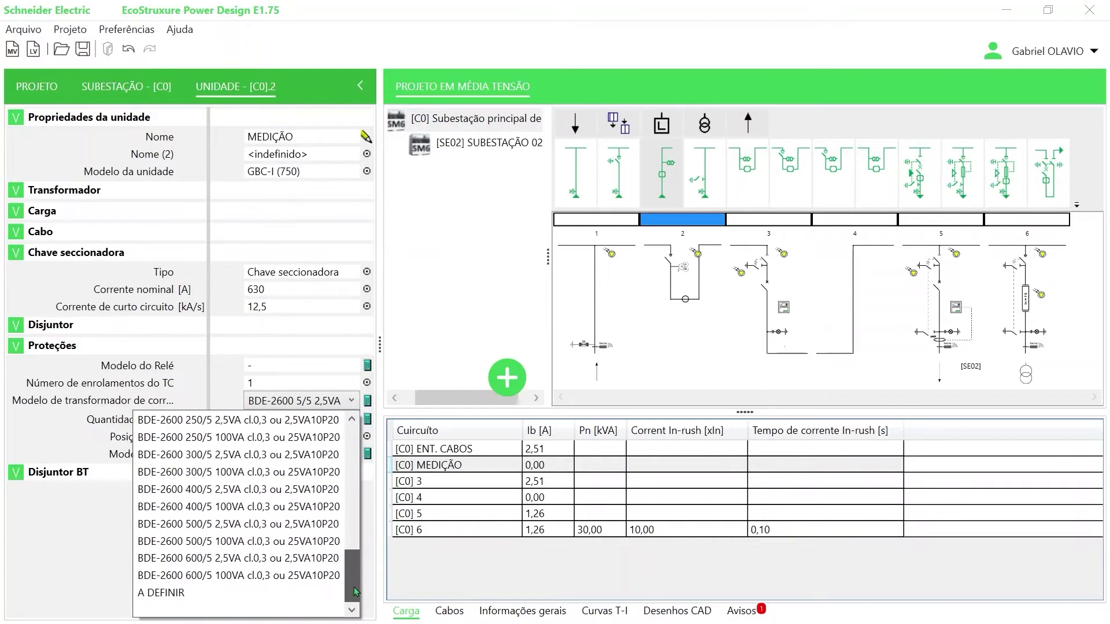
{"action": "left_click", "coordinate": [195, 589]}
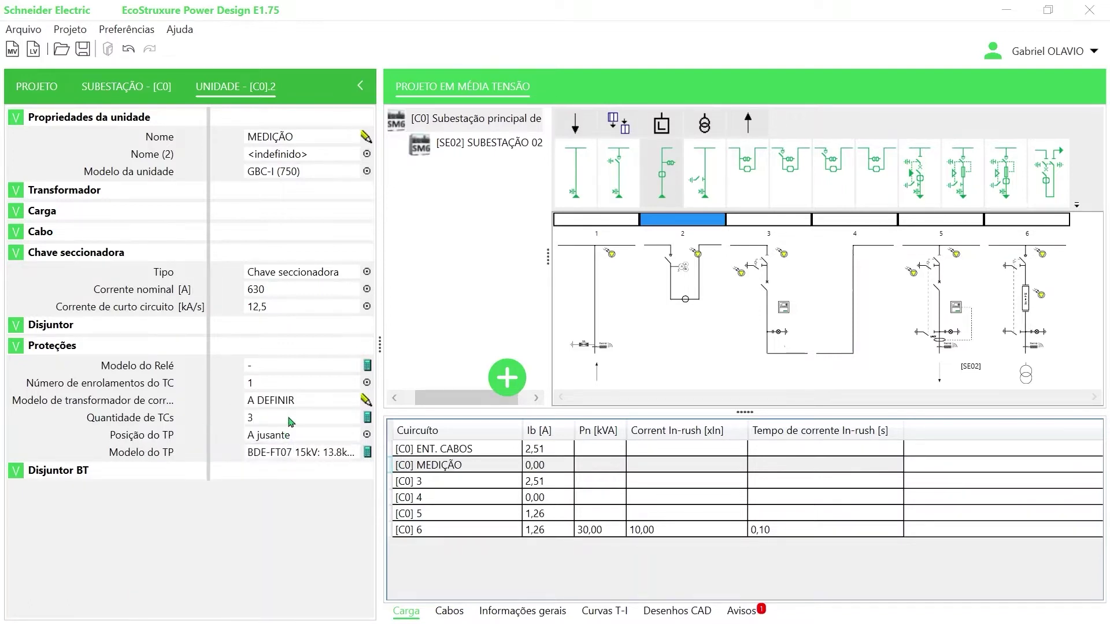
{"action": "left_click", "coordinate": [287, 436]}
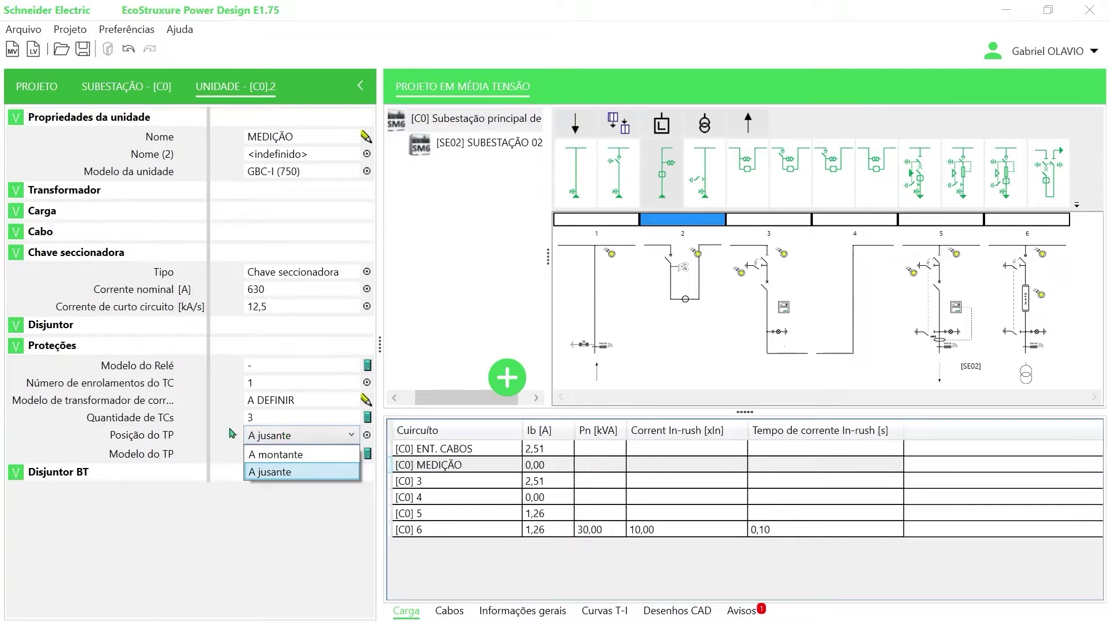
{"action": "left_click", "coordinate": [287, 436]}
{"action": "left_click", "coordinate": [284, 451]}
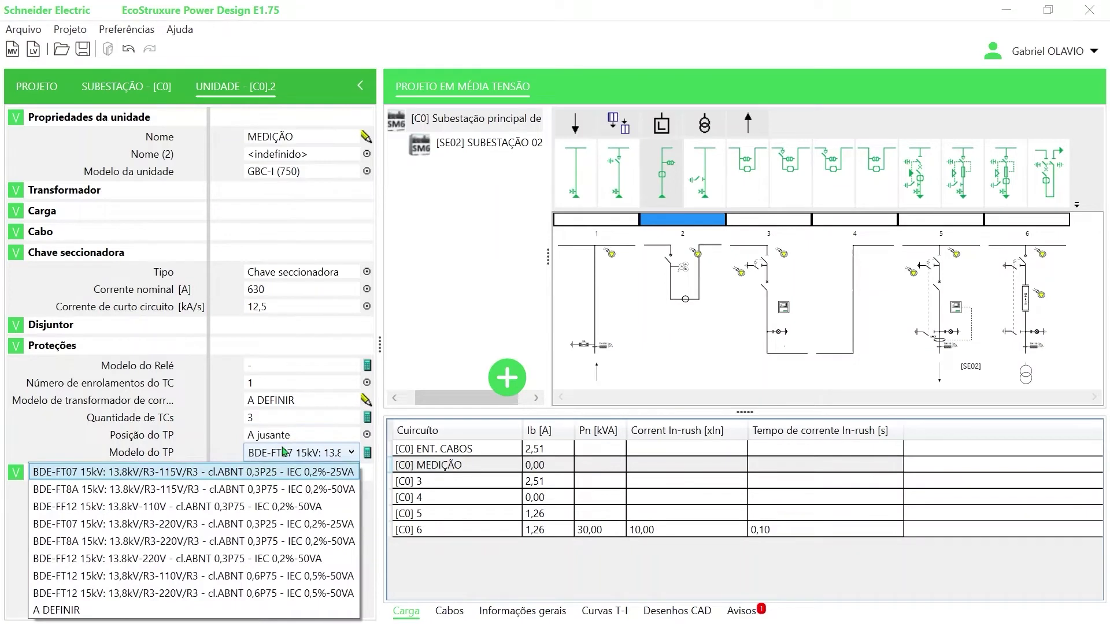
{"action": "left_click", "coordinate": [94, 612]}
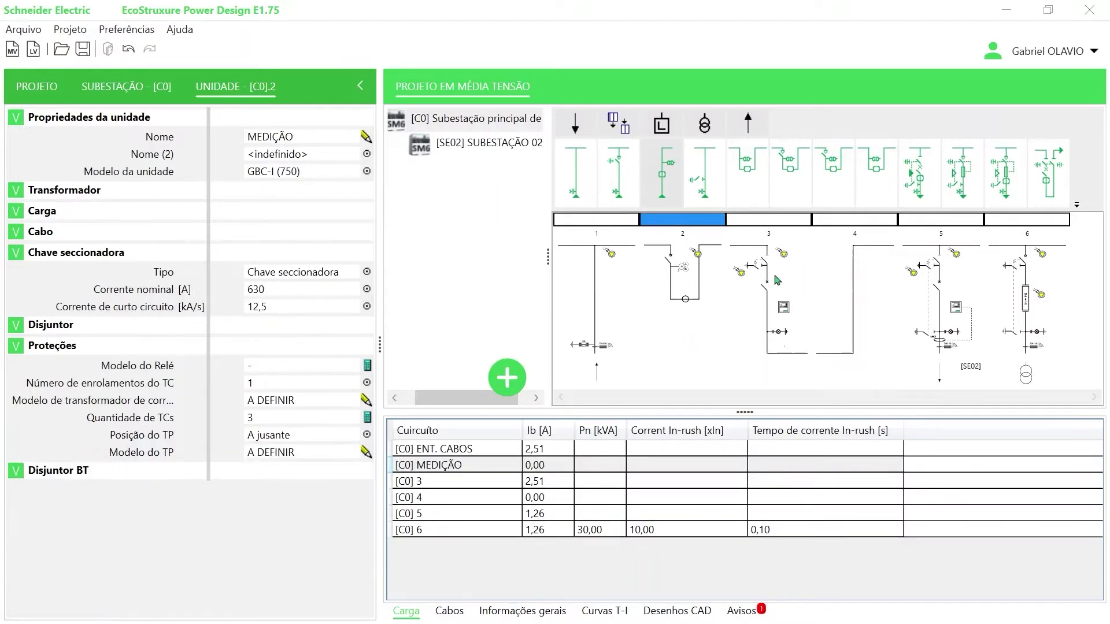
Step: Name the main substation's DM1D_L unit 3 PROT GERAL and set its motorization to Sim
{"action": "left_click", "coordinate": [777, 280]}
{"action": "left_click", "coordinate": [338, 137]}
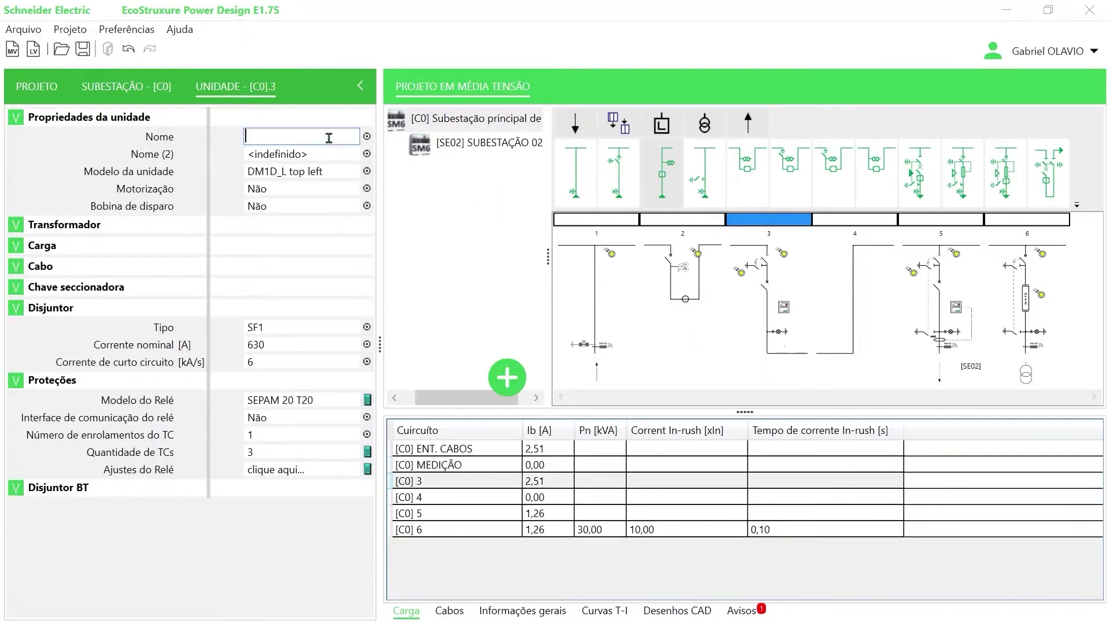
{"action": "type", "text": "PROT GERAL"}
{"action": "left_click", "coordinate": [277, 191]}
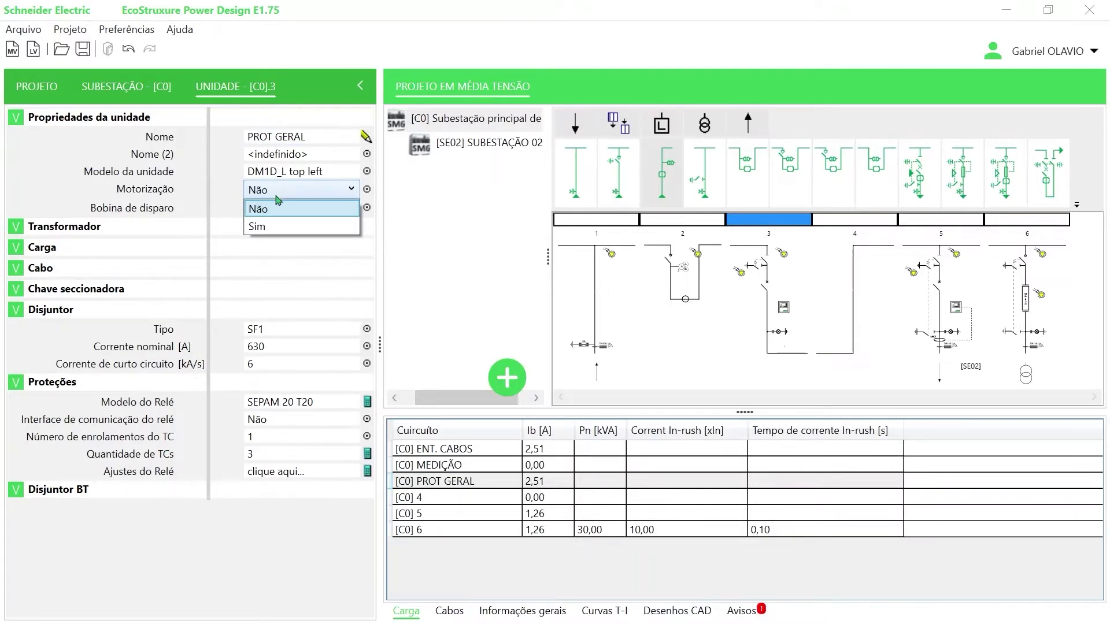
{"action": "left_click", "coordinate": [267, 225]}
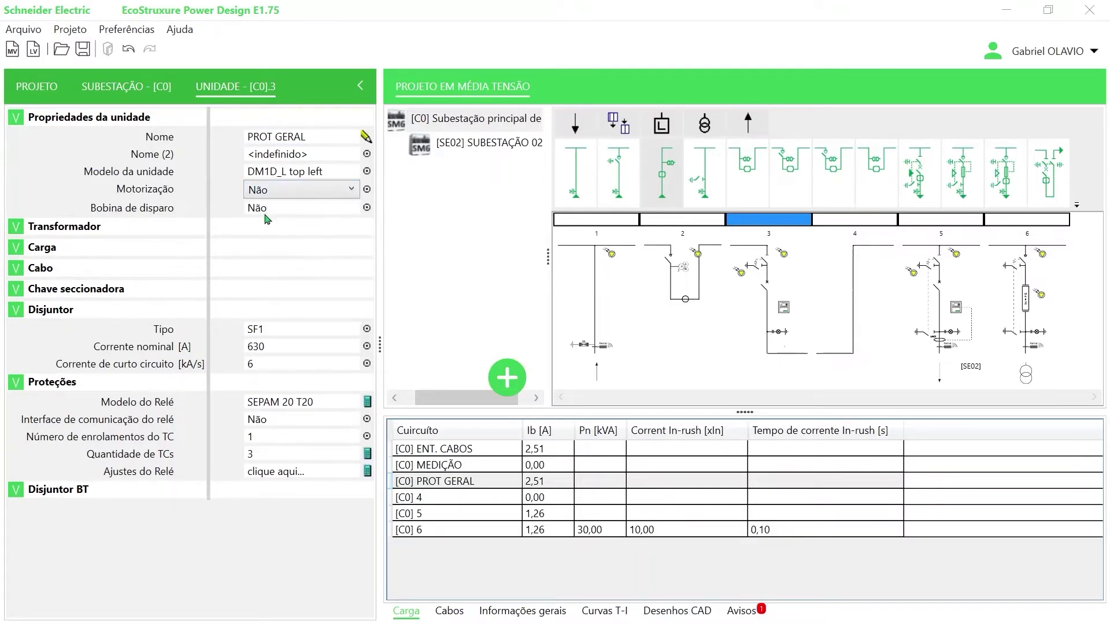
Step: Set the PROT GERAL unit's trip coil to Sim and its relay model to Easergy P3U30
{"action": "left_click", "coordinate": [278, 208]}
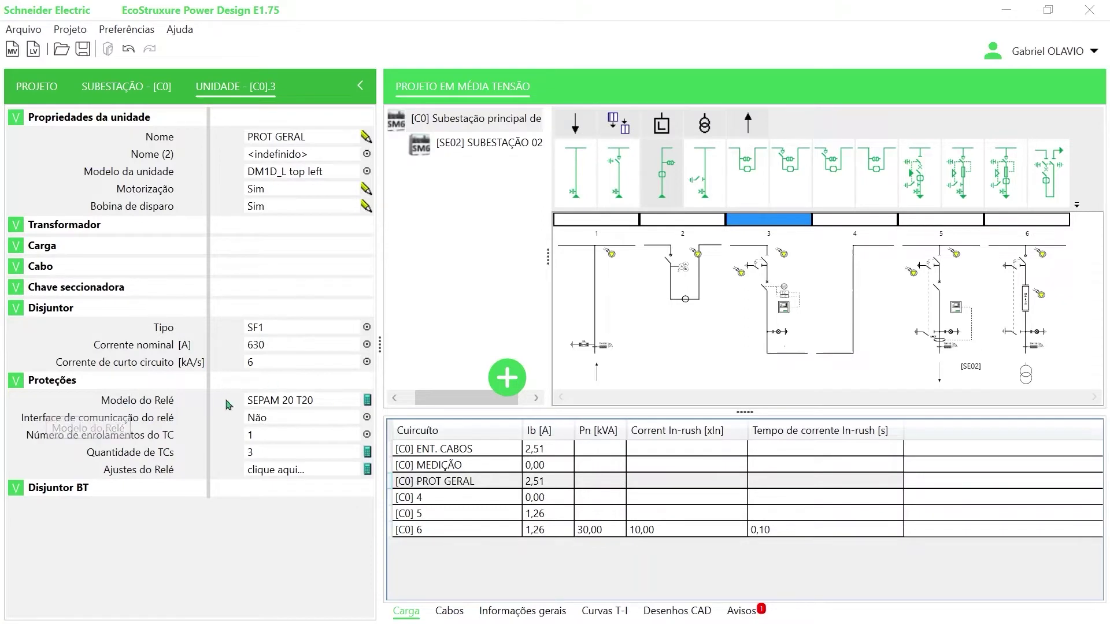
{"action": "left_click", "coordinate": [329, 400]}
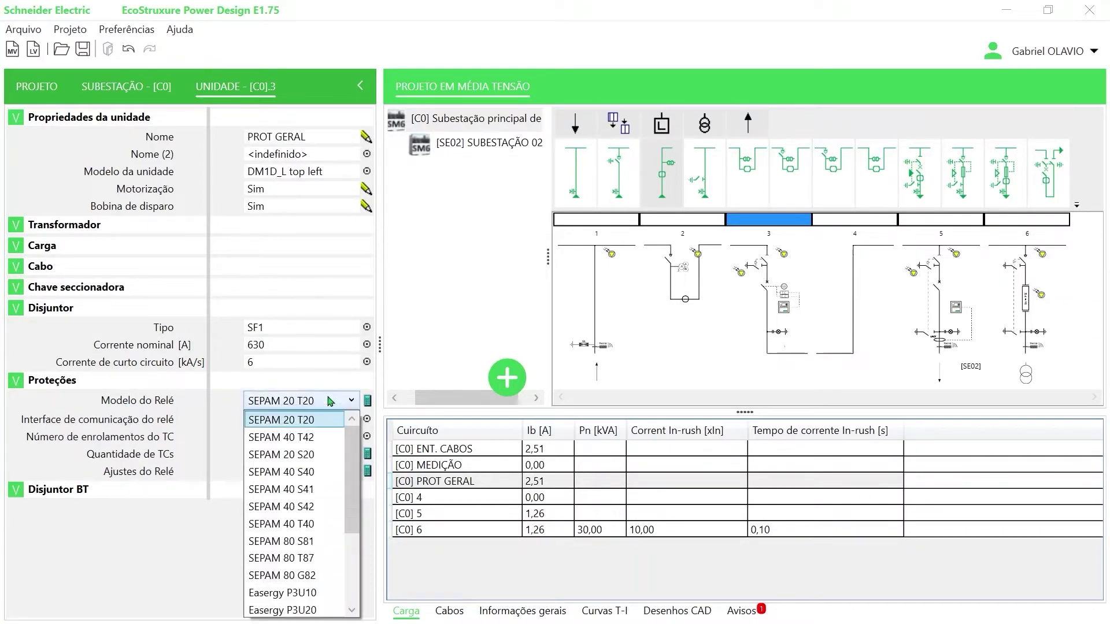
{"action": "scroll", "coordinate": [304, 558], "scroll_direction": "down", "scroll_amount": 3}
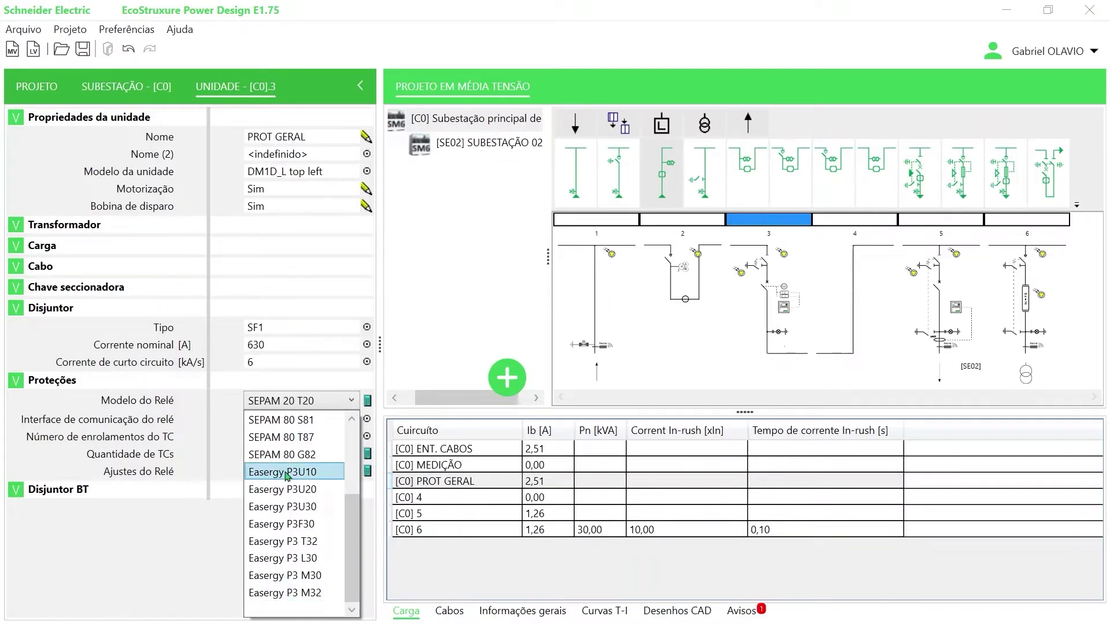
{"action": "scroll", "coordinate": [287, 475], "scroll_direction": "up", "scroll_amount": 3}
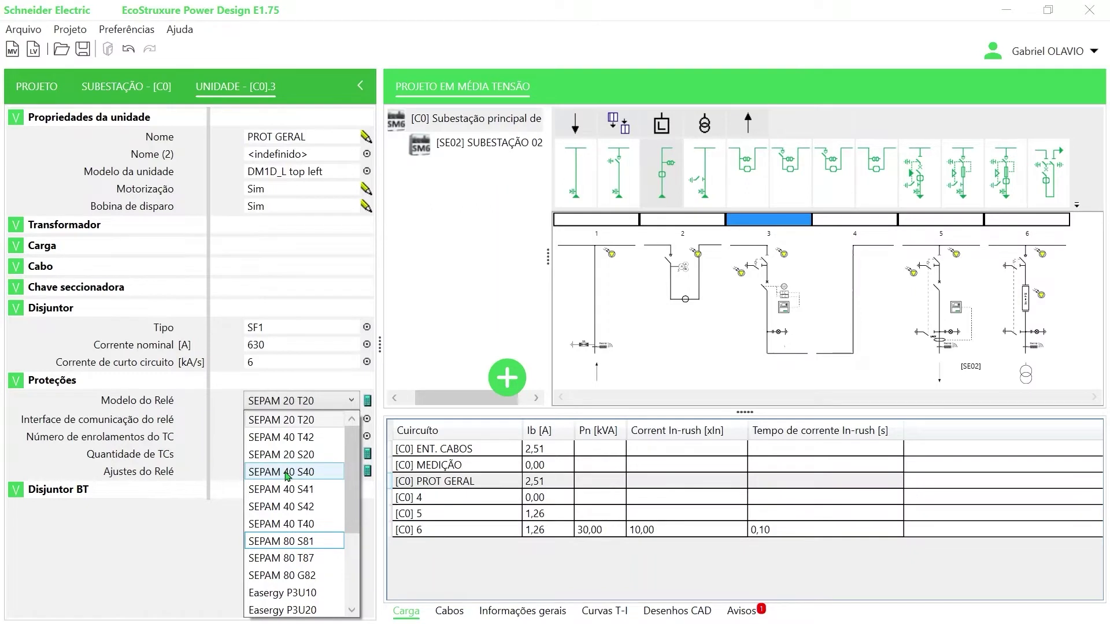
{"action": "scroll", "coordinate": [286, 475], "scroll_direction": "down", "scroll_amount": 3}
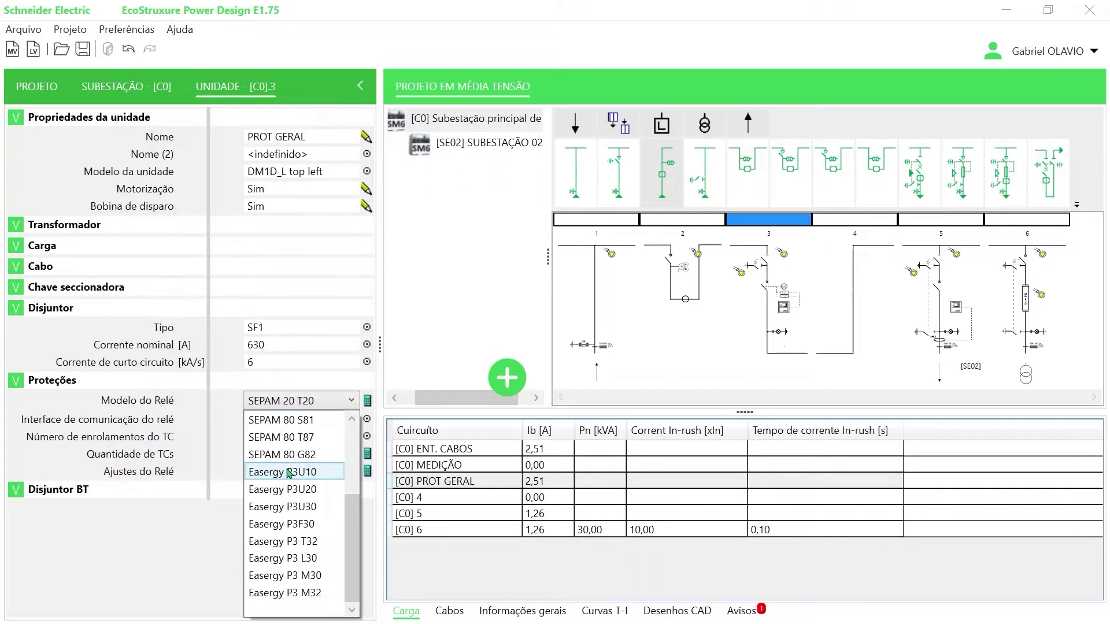
{"action": "scroll", "coordinate": [287, 474], "scroll_direction": "up", "scroll_amount": 2}
{"action": "scroll", "coordinate": [292, 482], "scroll_direction": "down", "scroll_amount": 1}
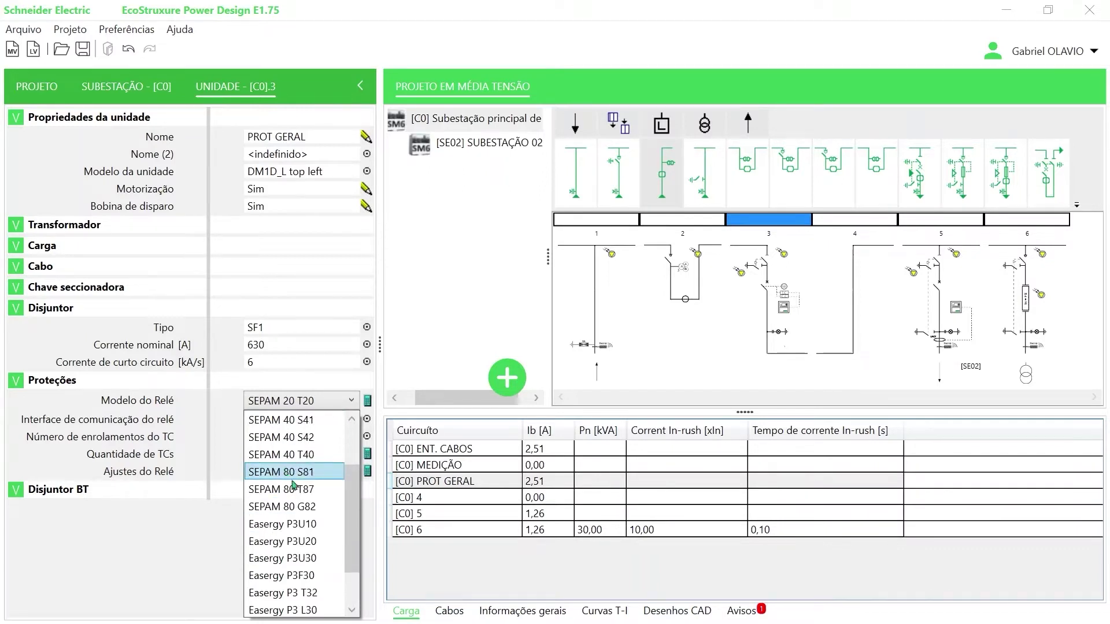
{"action": "left_click", "coordinate": [263, 558]}
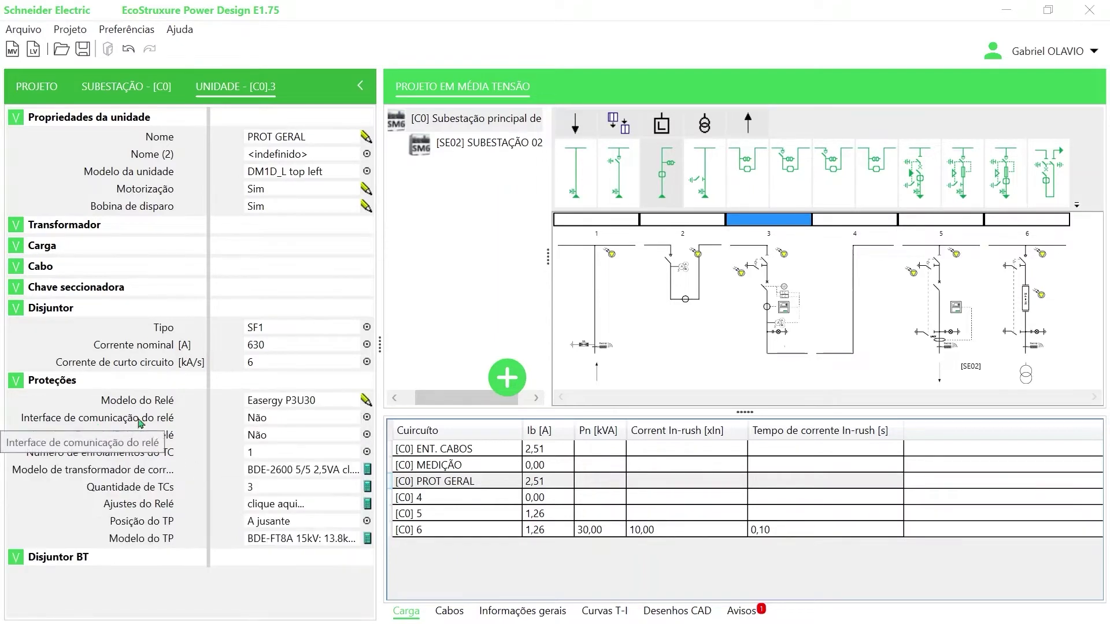
Step: Set the PROT GERAL relay's communication interface to Modbus and check the options for its input/output interface and number of current transformer windings
{"action": "left_click", "coordinate": [292, 417]}
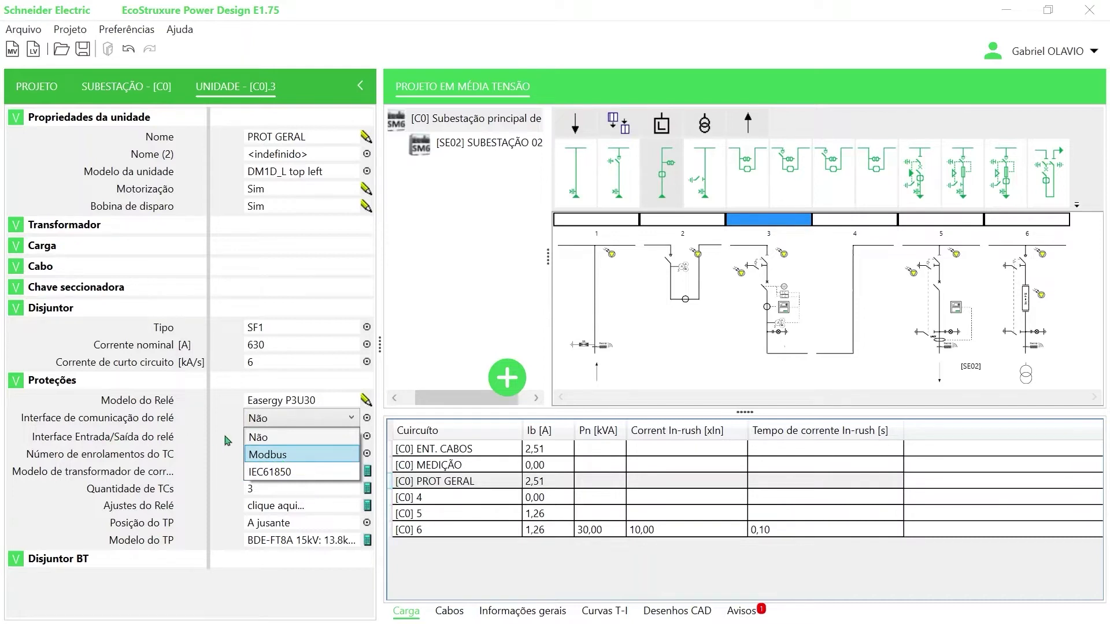
{"action": "left_click", "coordinate": [286, 455]}
{"action": "left_click", "coordinate": [288, 438]}
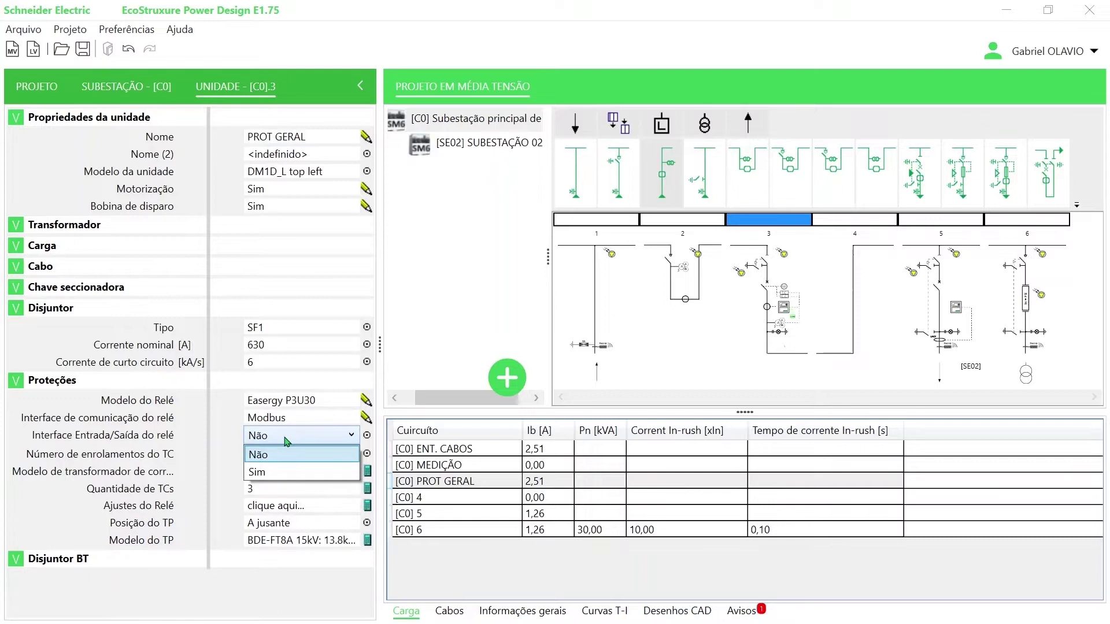
{"action": "left_click", "coordinate": [238, 437]}
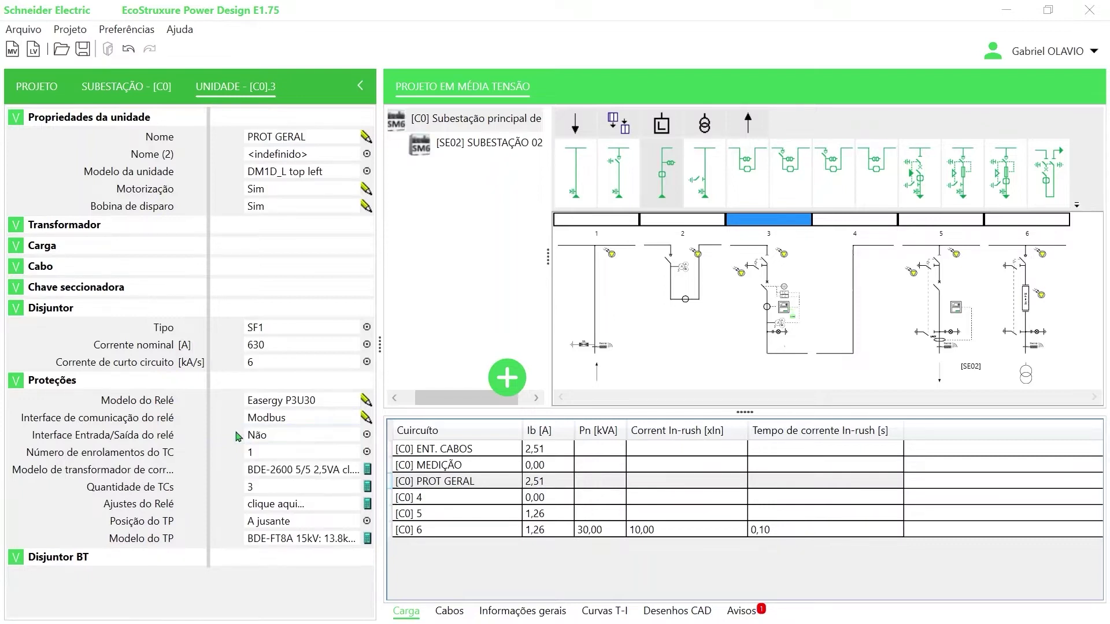
{"action": "left_click", "coordinate": [261, 455]}
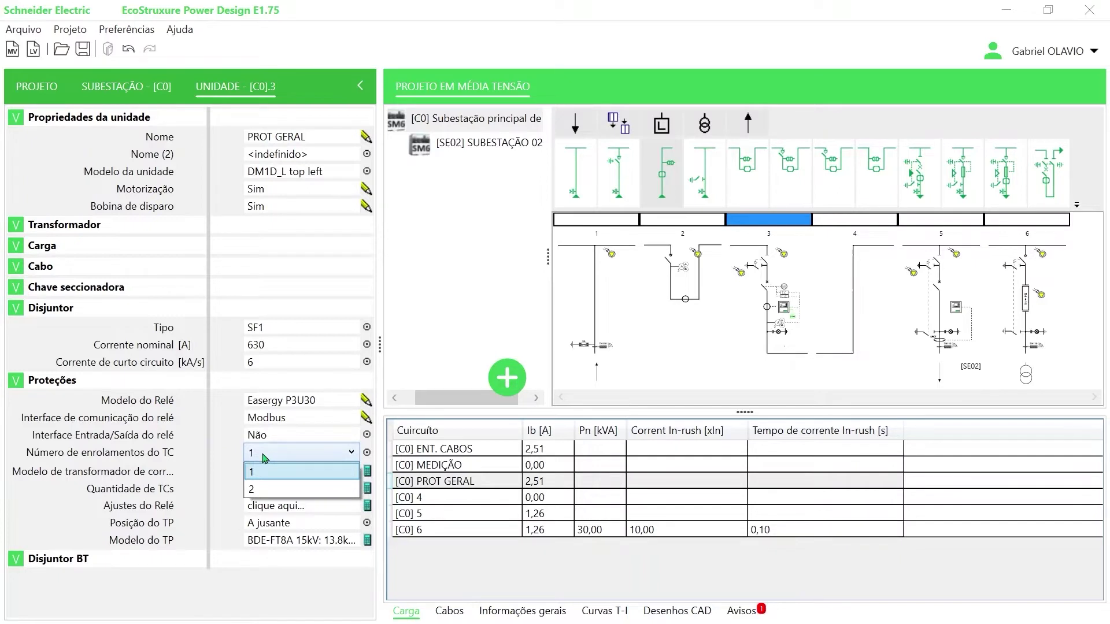
{"action": "left_click", "coordinate": [263, 490]}
Step: Set the PROT GERAL unit's current transformer model to BDE-2600 75/5 2,5VA cl.0,3 ou 2,5VA10P20
{"action": "left_click", "coordinate": [278, 471]}
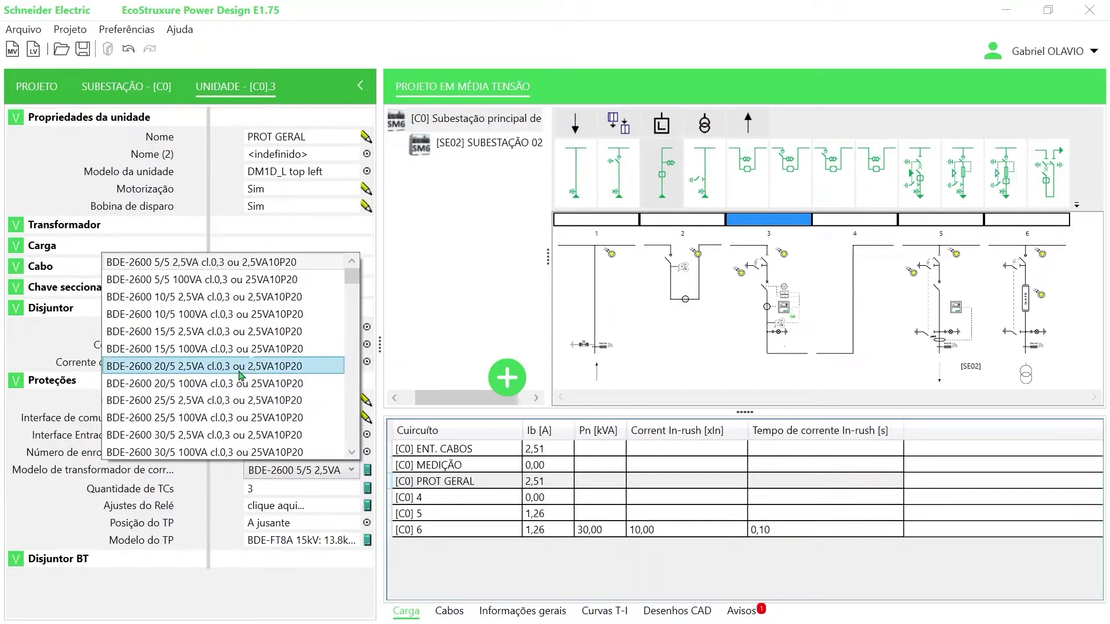
{"action": "scroll", "coordinate": [240, 374], "scroll_direction": "down", "scroll_amount": 4}
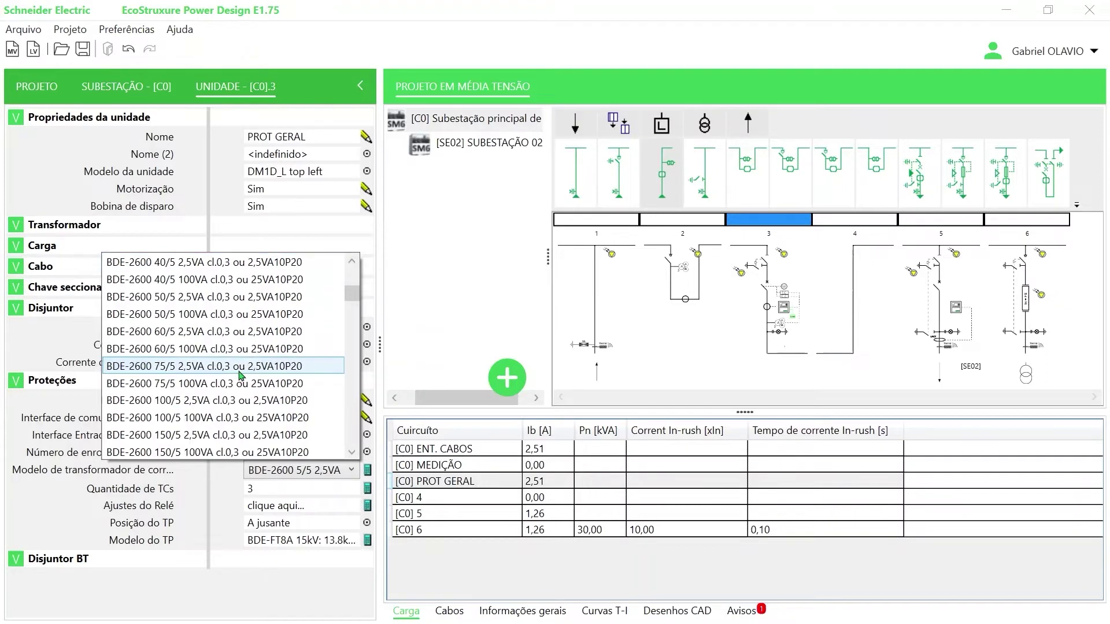
{"action": "scroll", "coordinate": [240, 375], "scroll_direction": "up", "scroll_amount": 2}
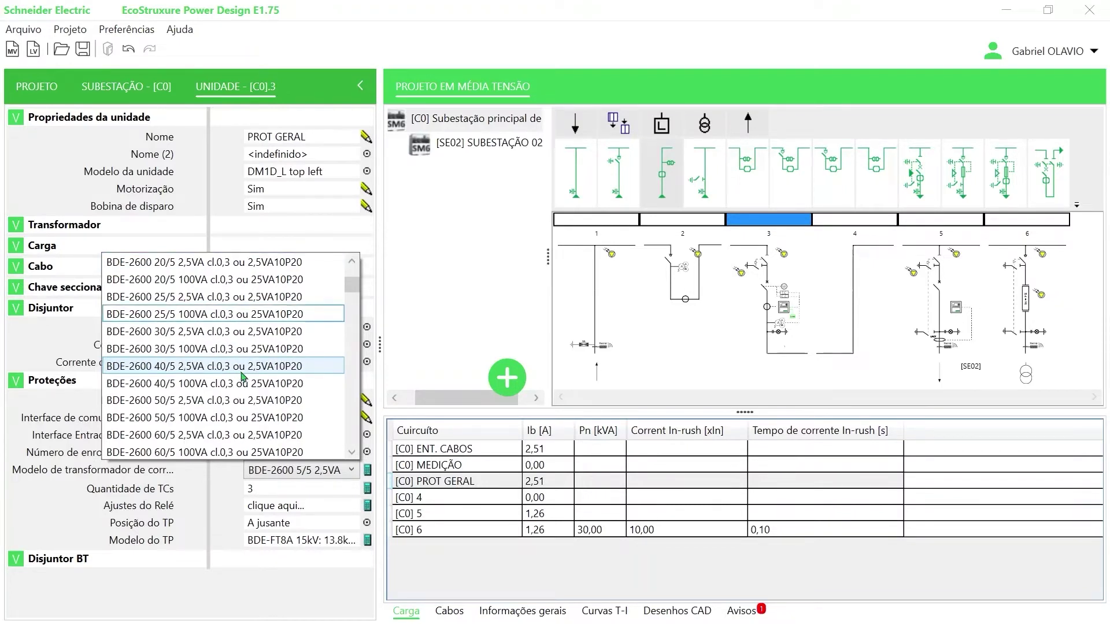
{"action": "scroll", "coordinate": [241, 376], "scroll_direction": "down", "scroll_amount": 1}
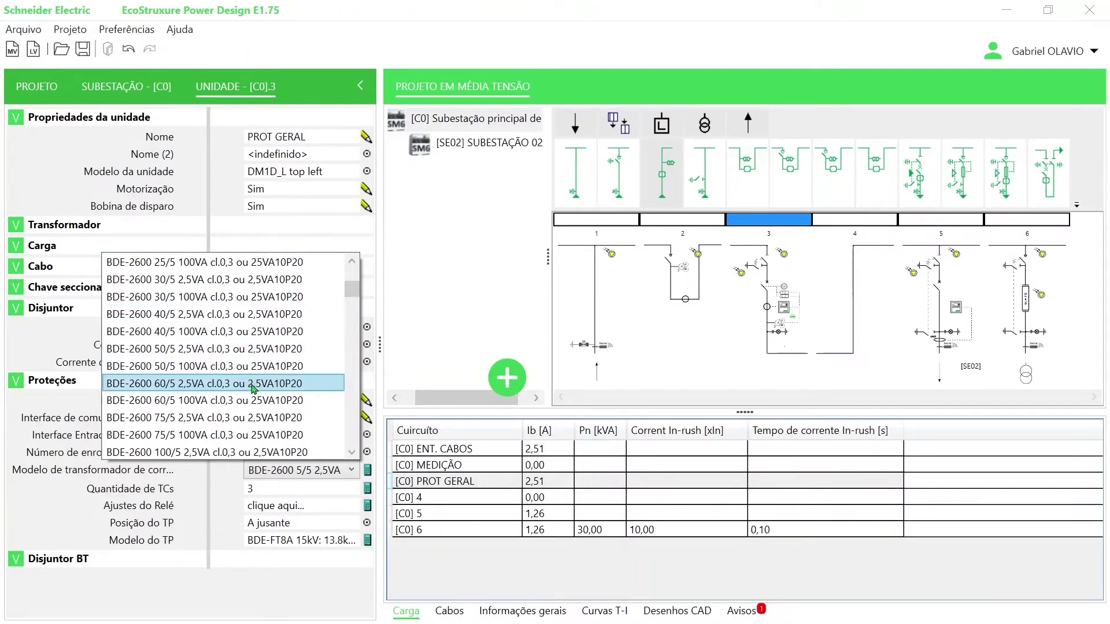
{"action": "left_click", "coordinate": [187, 419]}
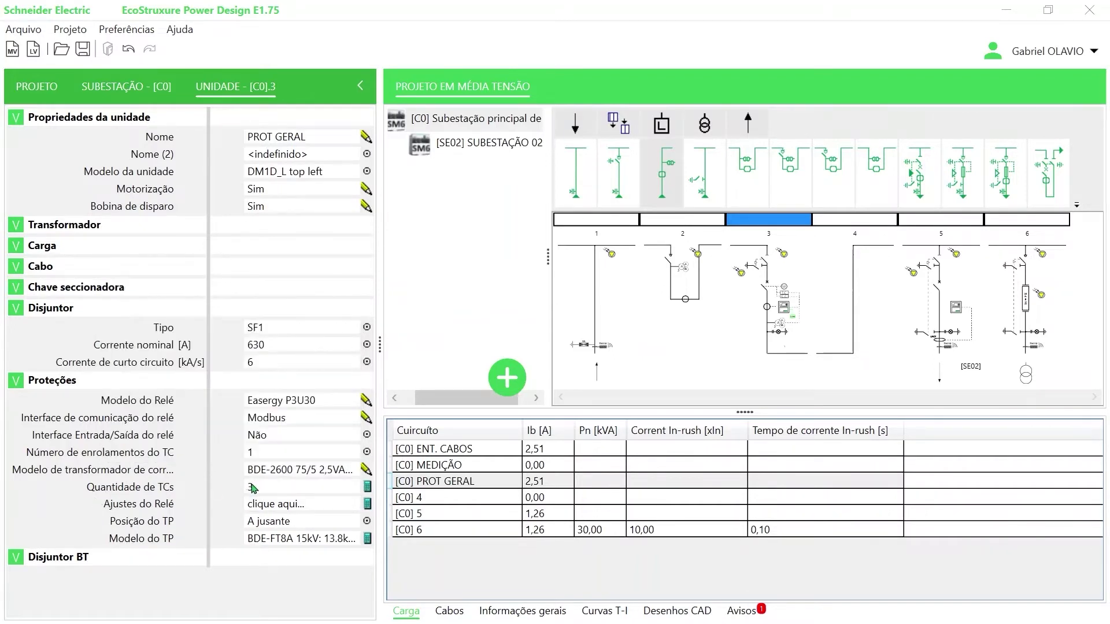
Step: In the PROT GERAL relay settings, choose the VIT curve type and enable protection function 27
{"action": "left_click", "coordinate": [305, 504]}
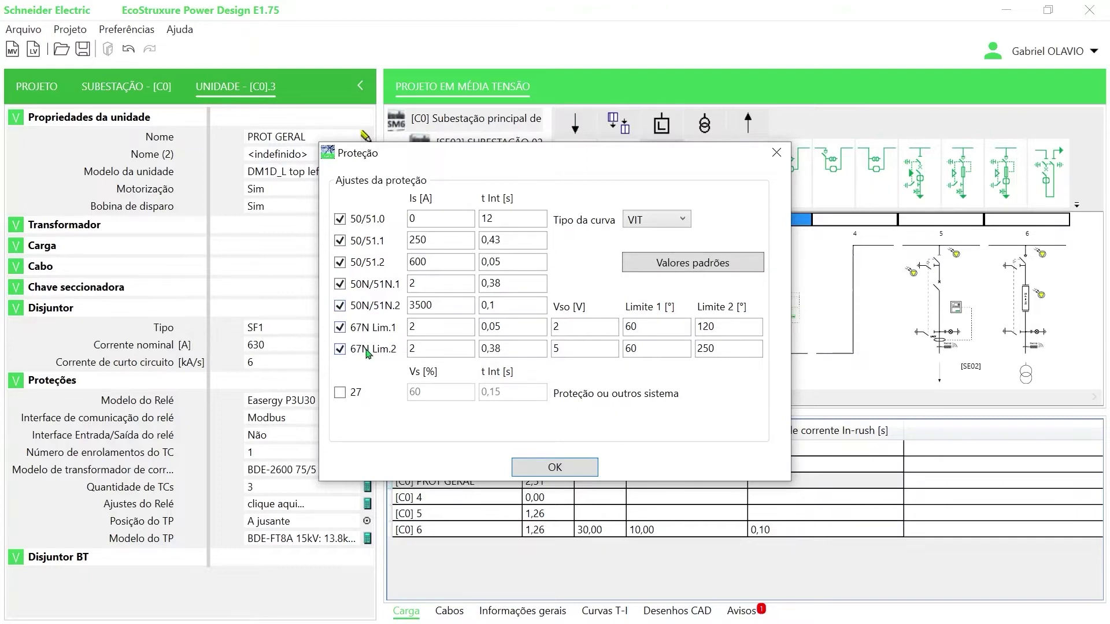
{"action": "left_click", "coordinate": [666, 226]}
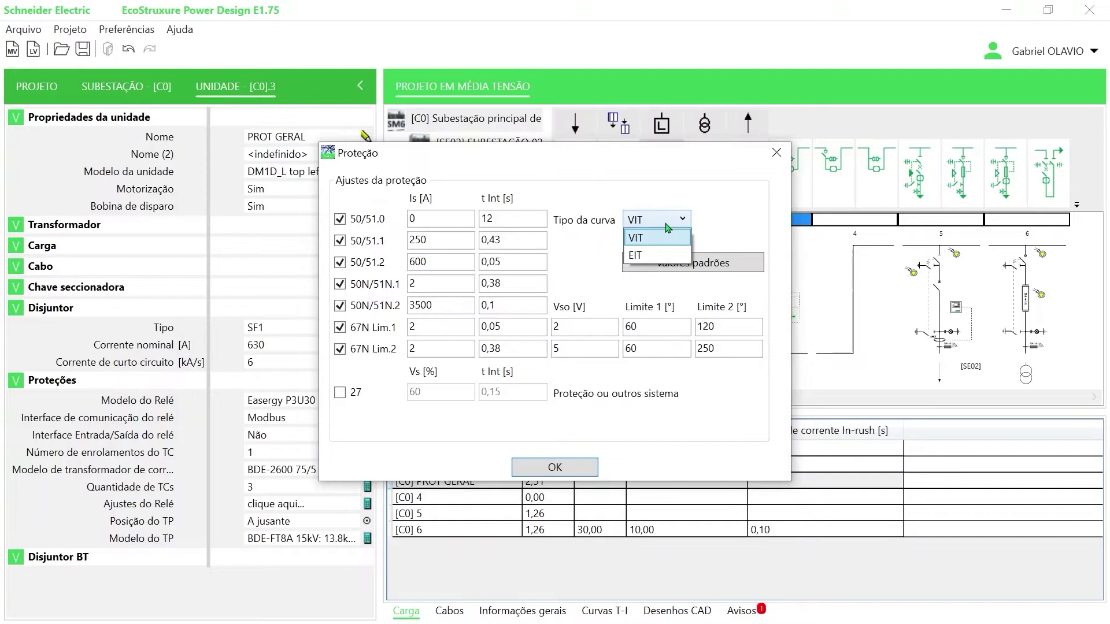
{"action": "left_click", "coordinate": [659, 238]}
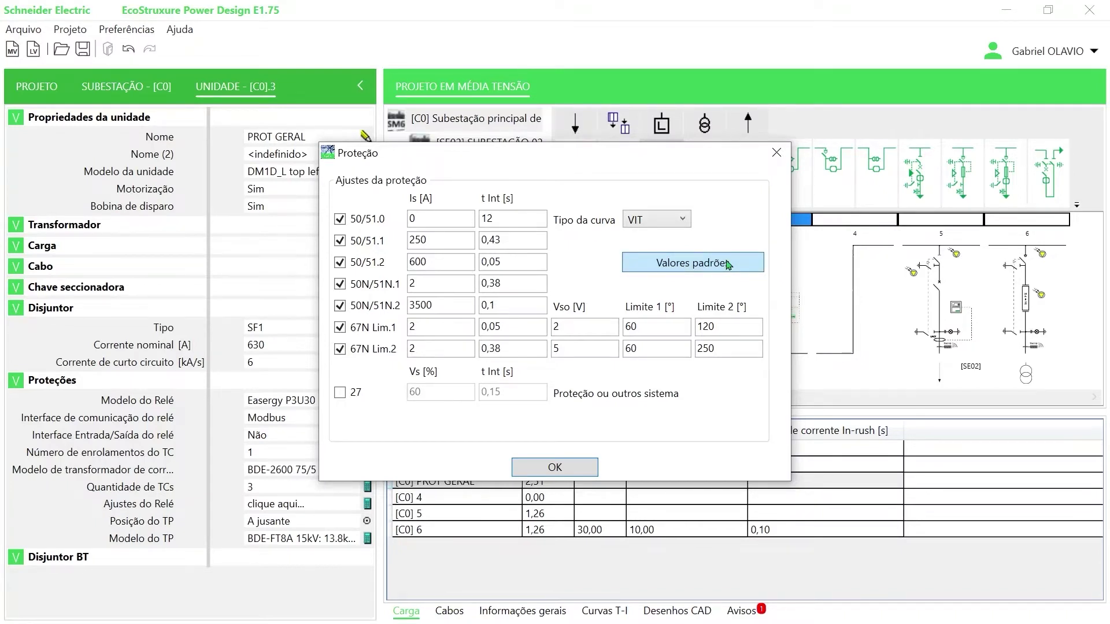
{"action": "left_click", "coordinate": [339, 393]}
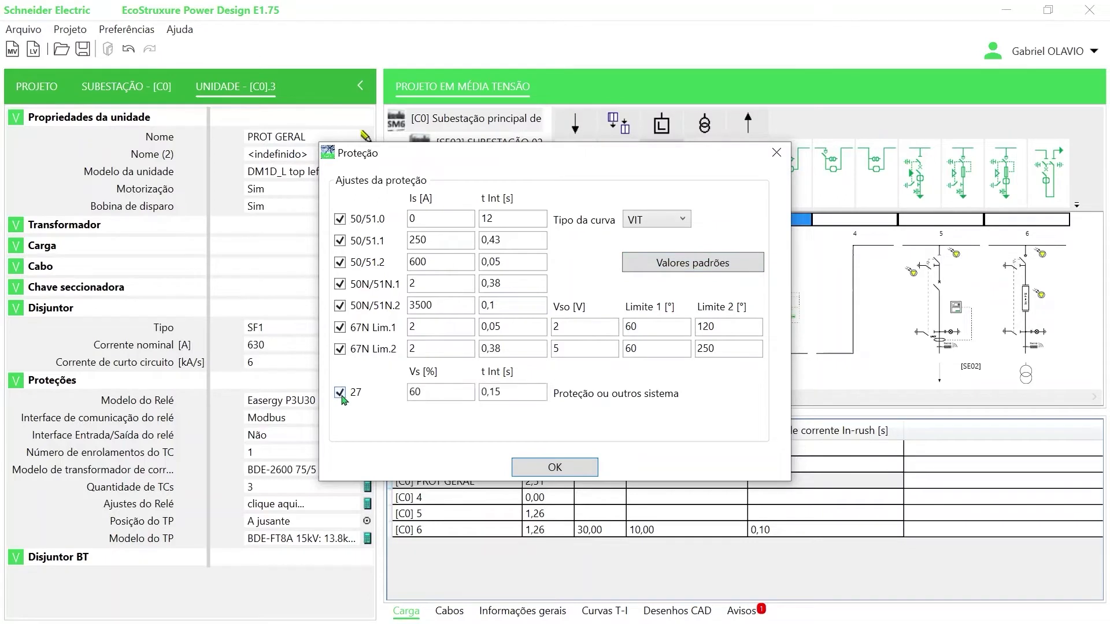
{"action": "double_click", "coordinate": [414, 393]}
{"action": "left_click", "coordinate": [509, 397]}
{"action": "left_click_drag", "start_coordinate": [509, 398], "coordinate": [481, 396]}
{"action": "left_click", "coordinate": [457, 392]}
{"action": "left_click", "coordinate": [554, 468]}
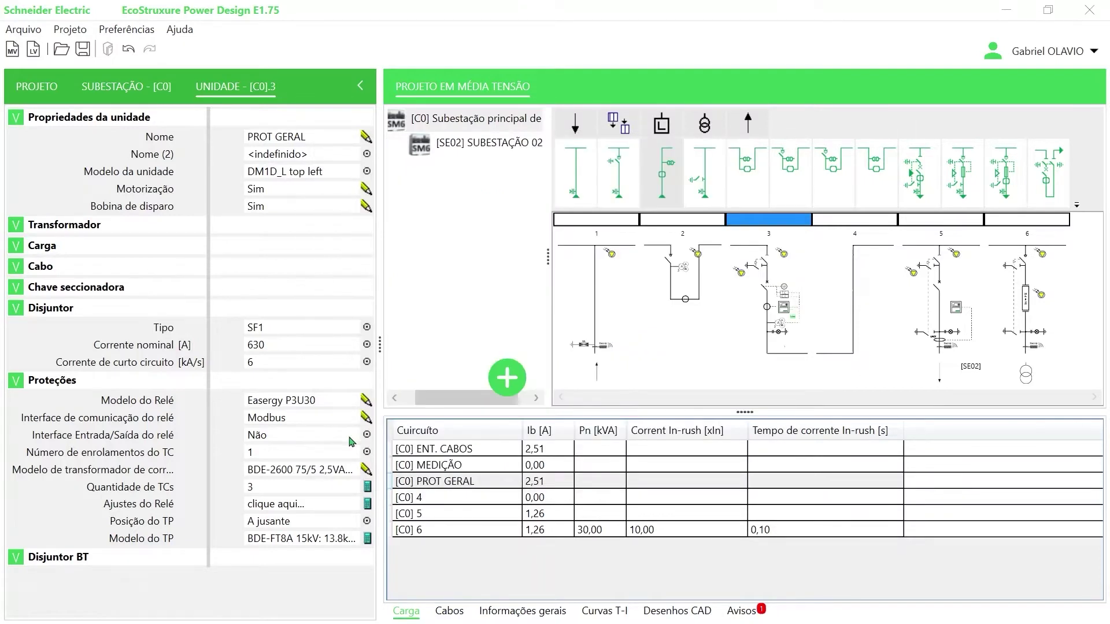
Step: Check the available positions and models for the PROT GERAL unit's voltage transformer (TP)
{"action": "left_click", "coordinate": [299, 523]}
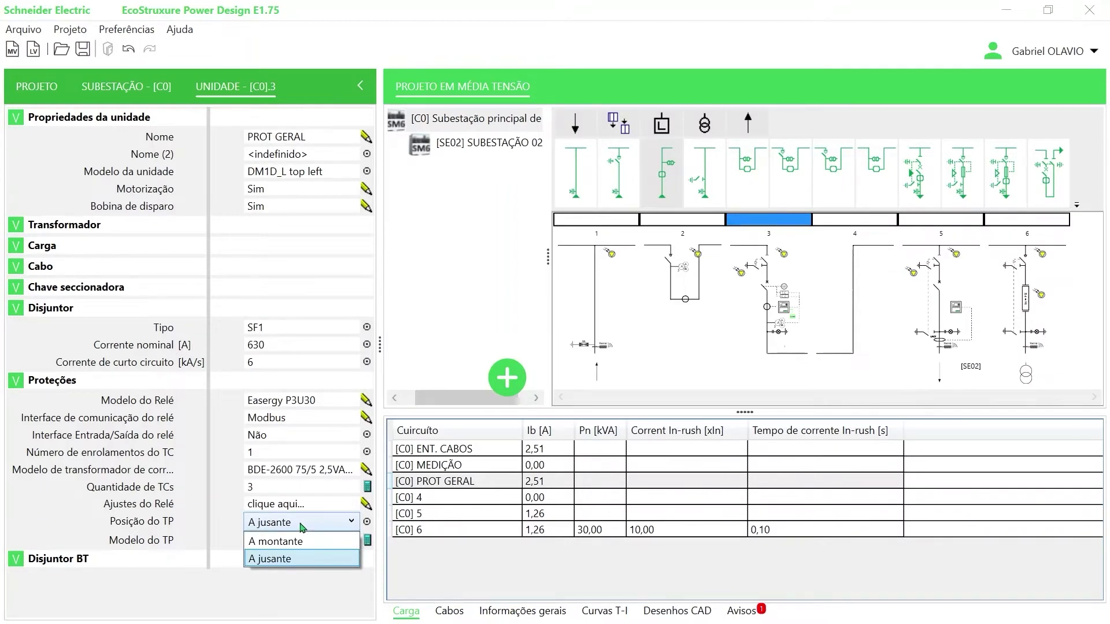
{"action": "left_click", "coordinate": [172, 508]}
{"action": "left_click", "coordinate": [271, 537]}
{"action": "left_click", "coordinate": [273, 541]}
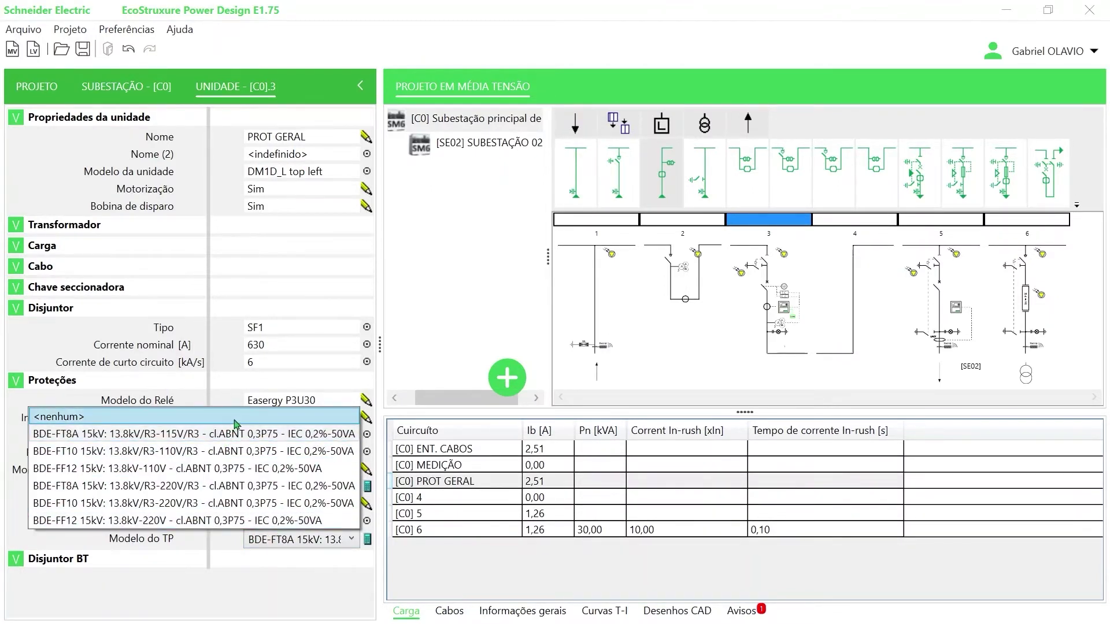
{"action": "left_click", "coordinate": [239, 443]}
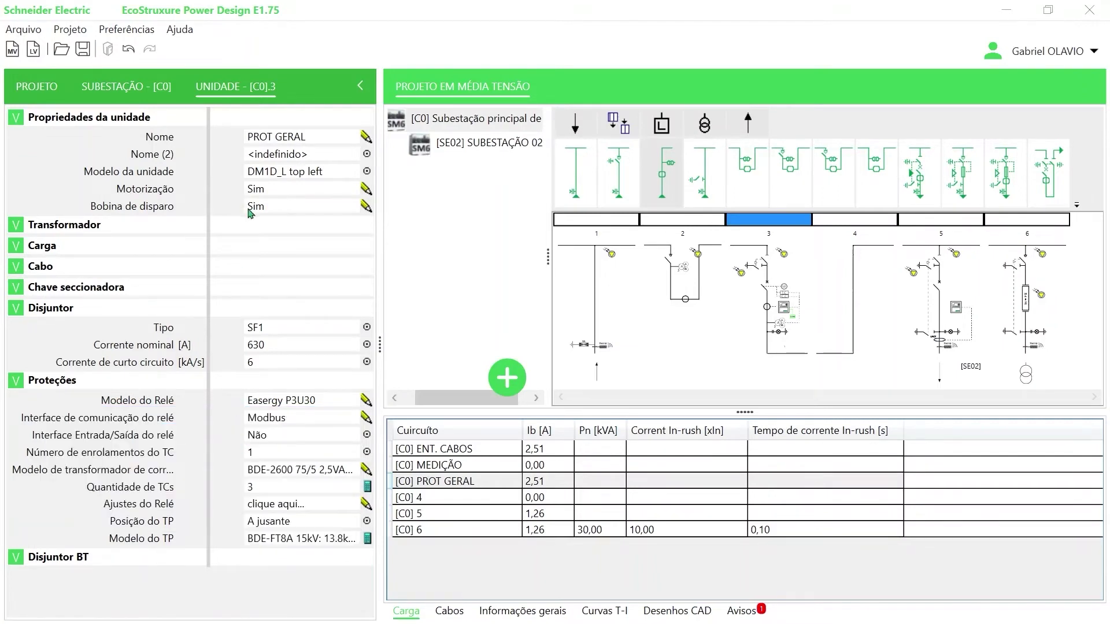
Step: Review the properties of the GBM unit 4 and name the main substation's DM1-A unit 5 ALIM SE02
{"action": "left_click", "coordinate": [861, 285]}
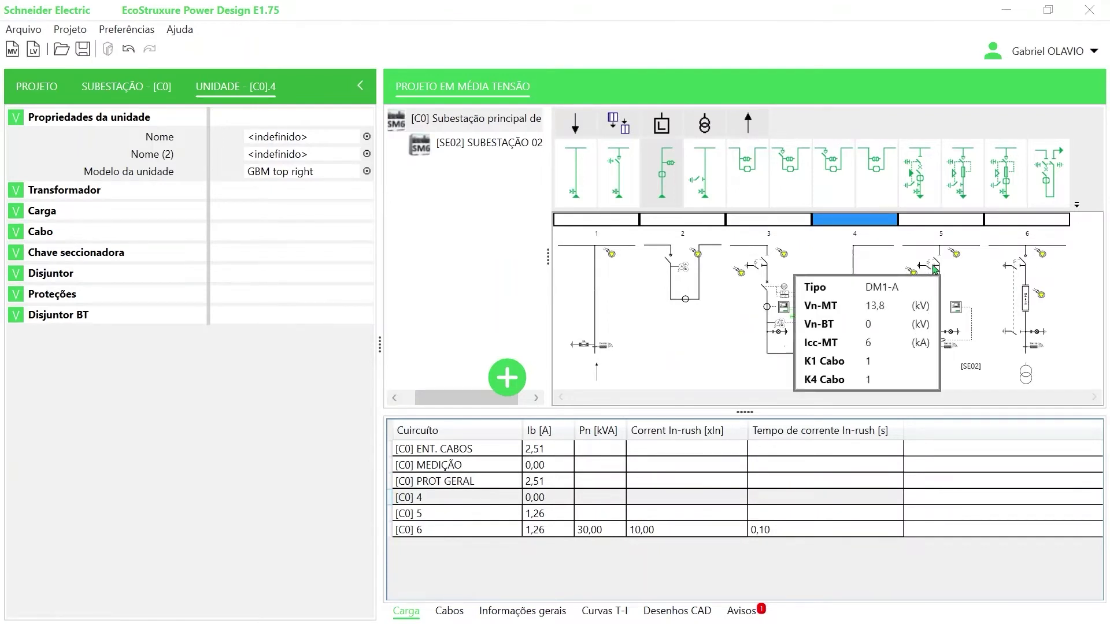
{"action": "mouse_move", "coordinate": [931, 269]}
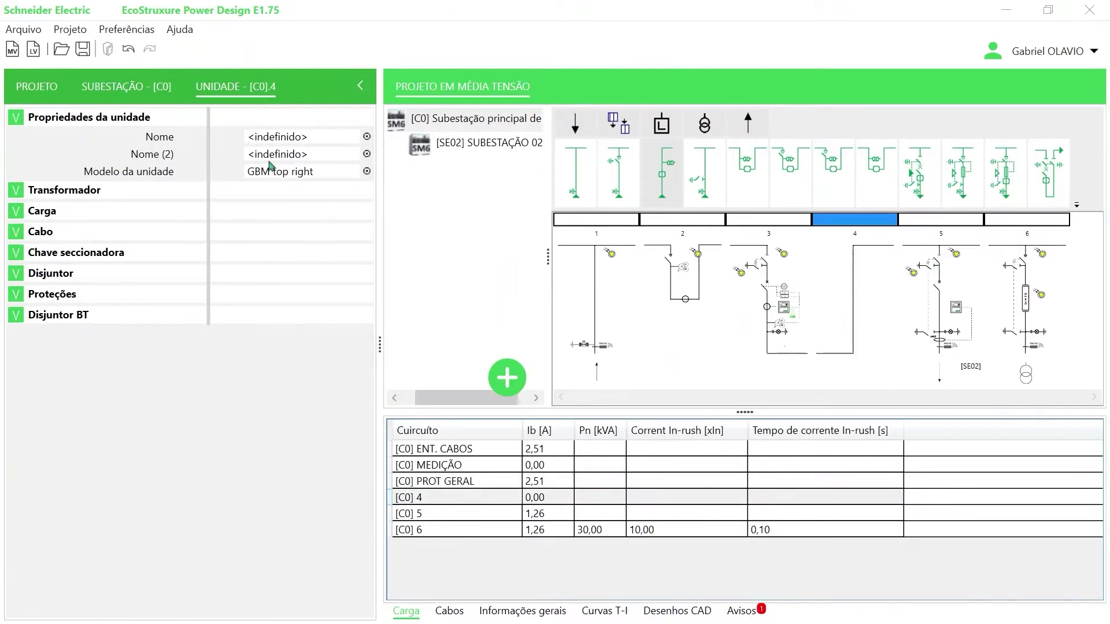
{"action": "left_click", "coordinate": [943, 306]}
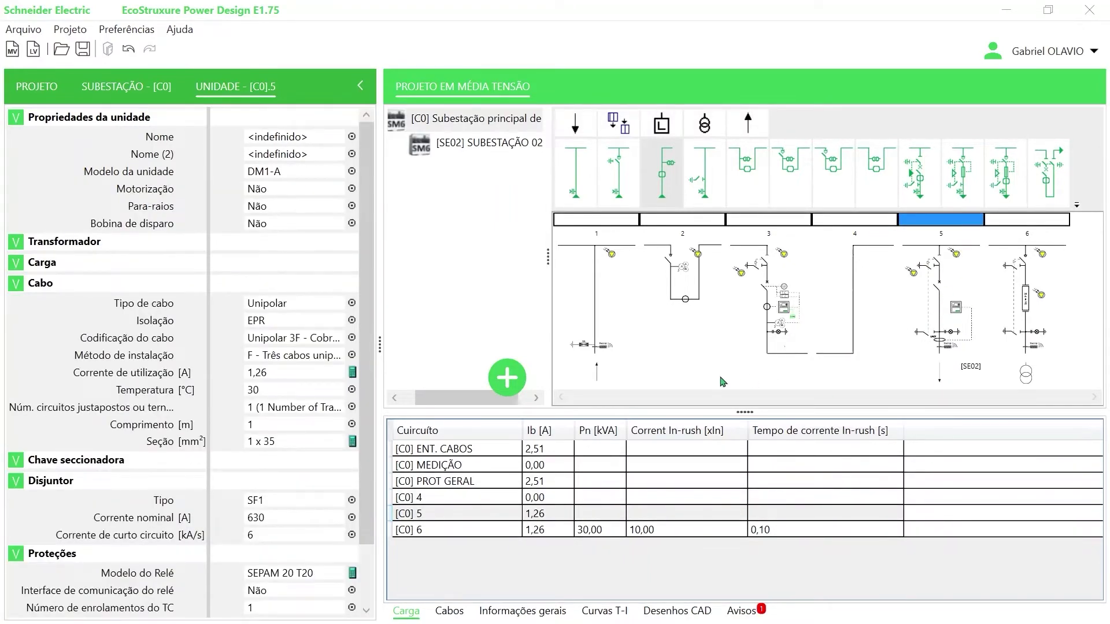
{"action": "left_click", "coordinate": [294, 139]}
{"action": "type", "text": "ALIM SE"}
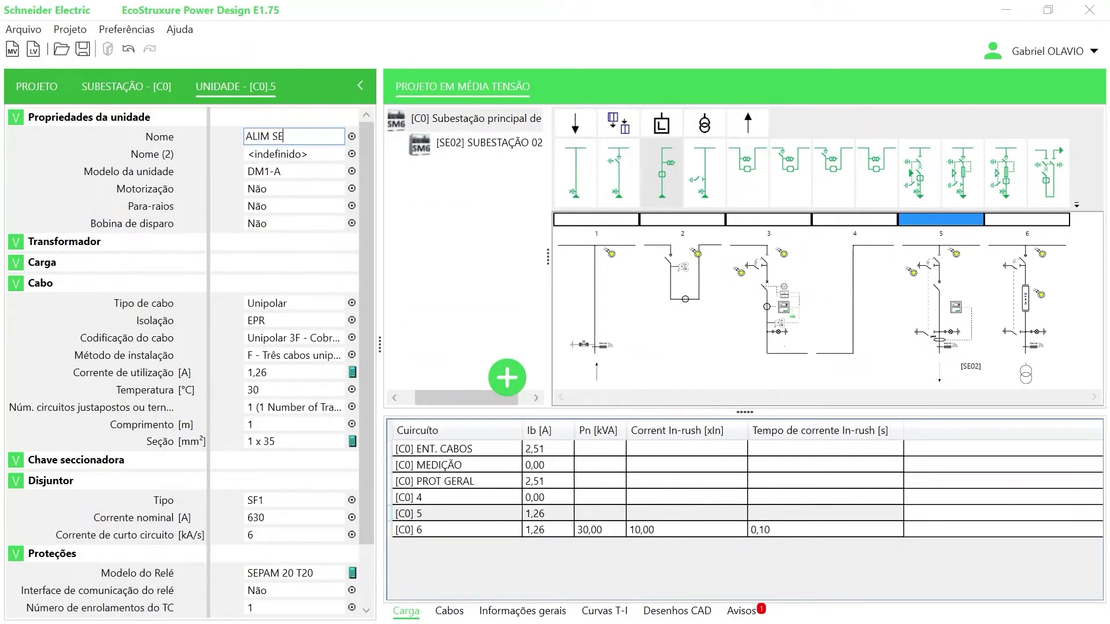
{"action": "type", "text": "02"}
{"action": "key", "text": "Return"}
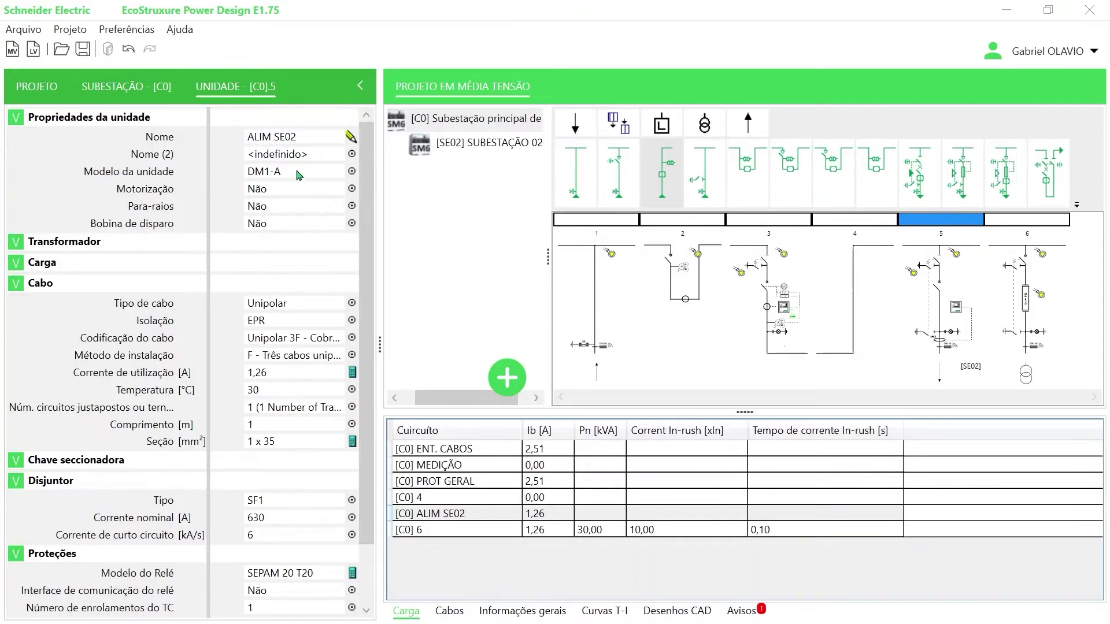
Step: Check the motorization, surge arrester and trip coil options of the ALIM SE02 unit, leaving each at Não
{"action": "left_click", "coordinate": [275, 190]}
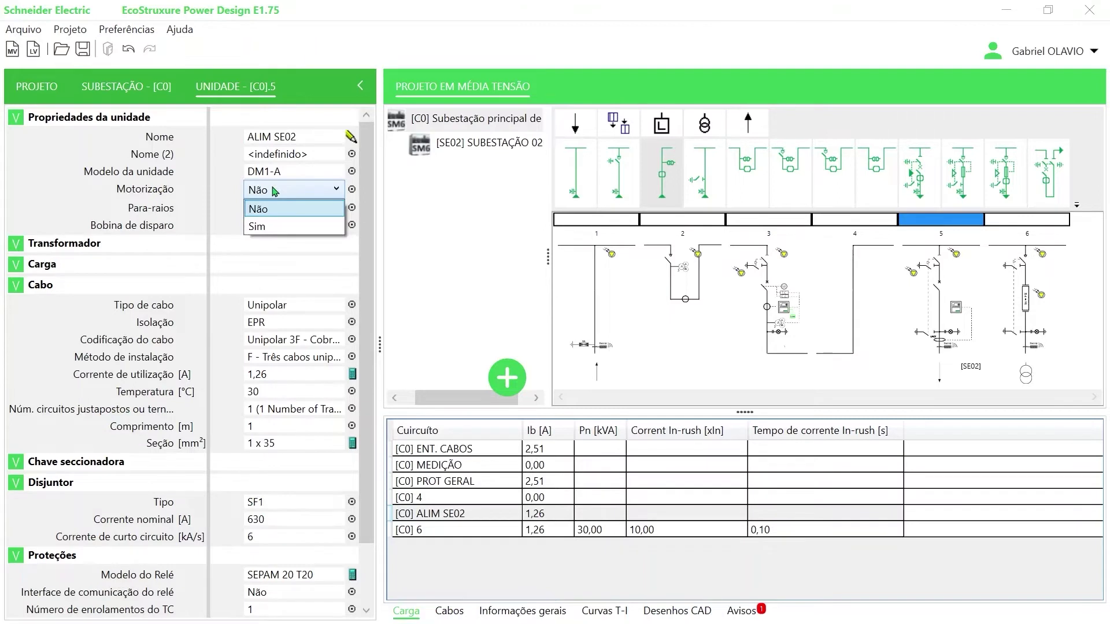
{"action": "left_click", "coordinate": [278, 209]}
{"action": "left_click", "coordinate": [279, 207]}
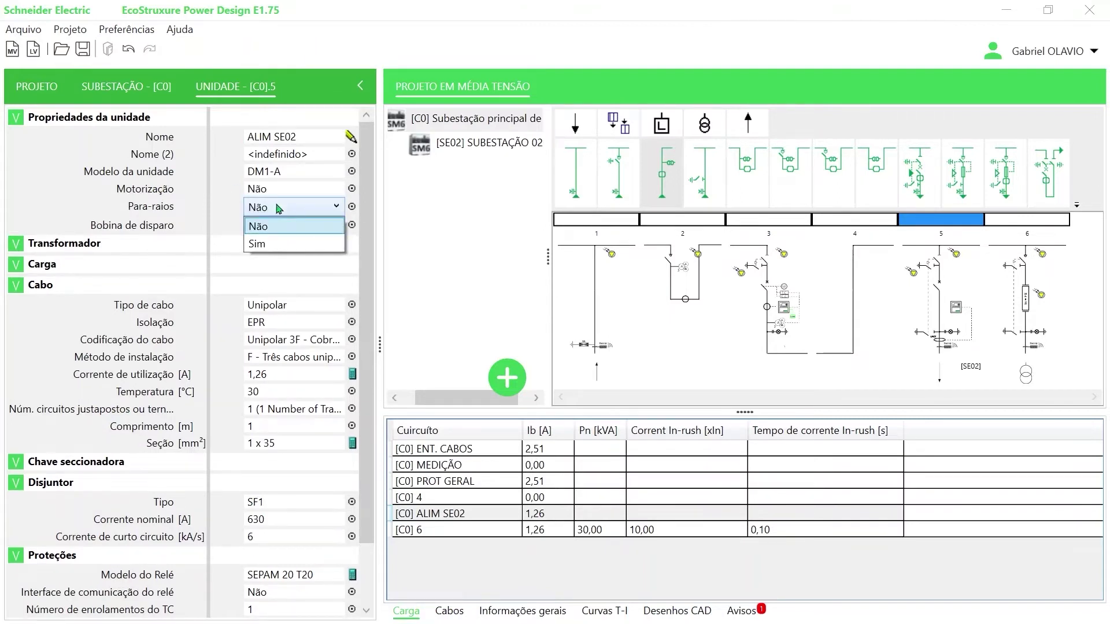
{"action": "left_click", "coordinate": [219, 213]}
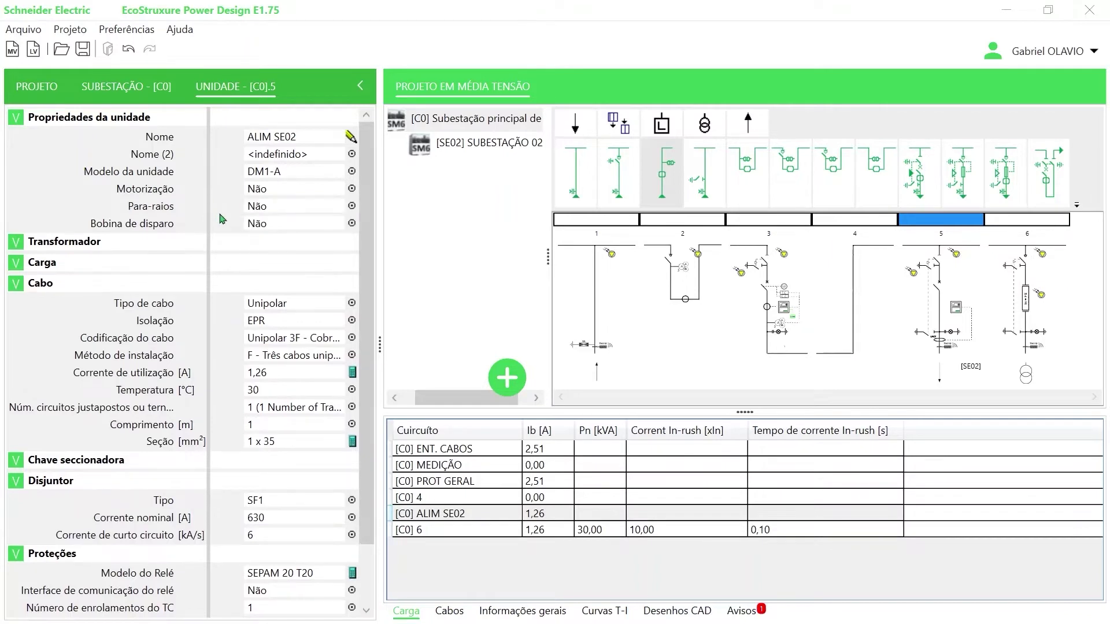
{"action": "left_click", "coordinate": [296, 230]}
{"action": "left_click", "coordinate": [297, 230]}
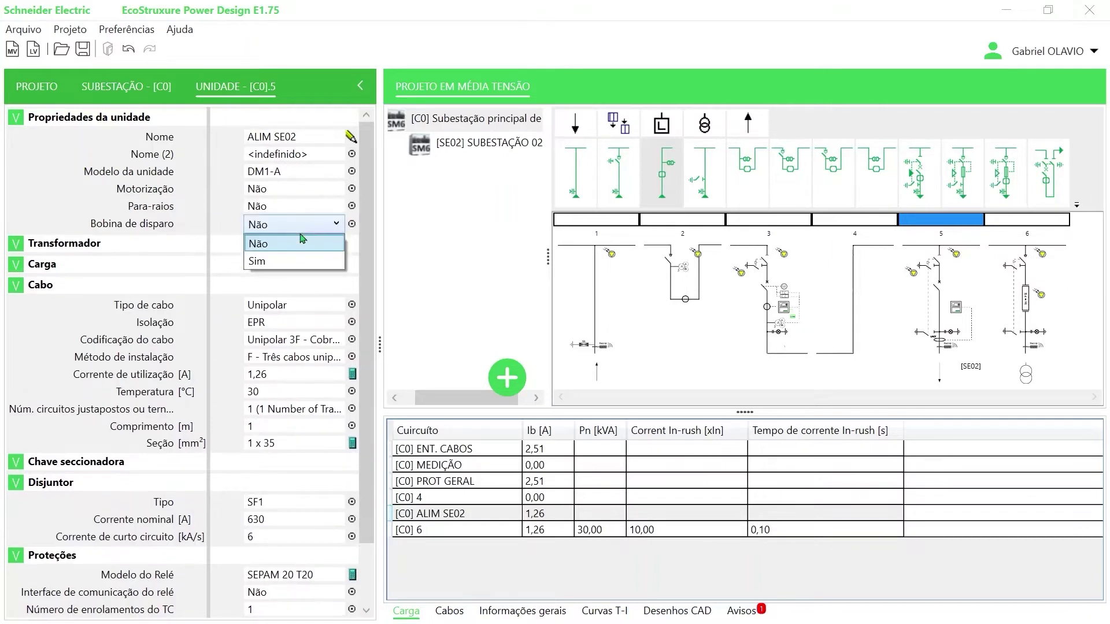
{"action": "left_click", "coordinate": [208, 218]}
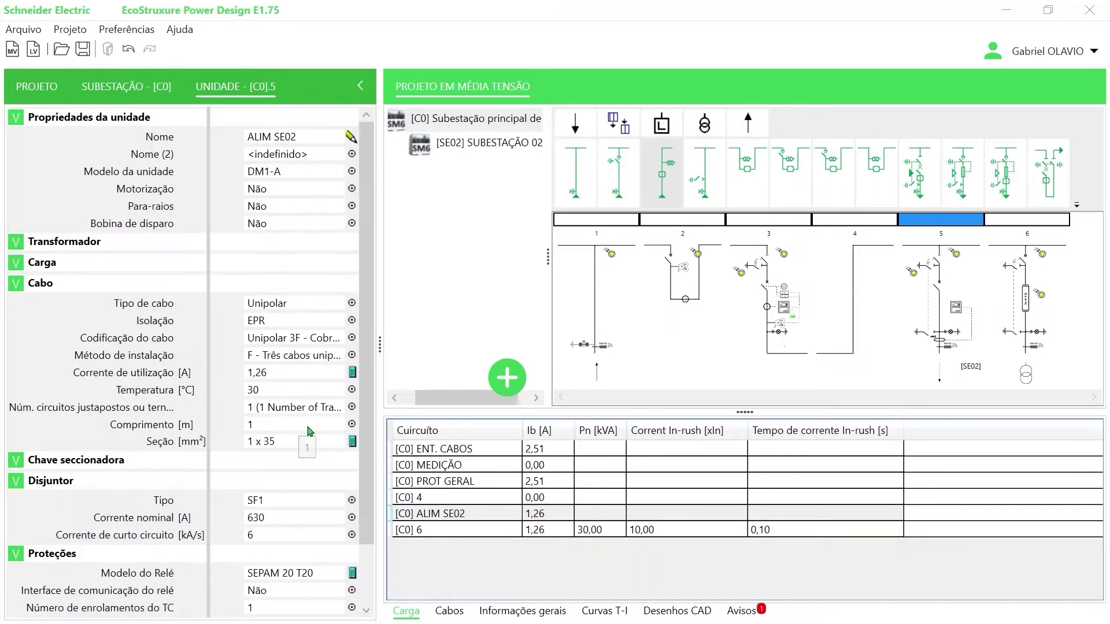
Step: Keep the ALIM SE02 cable type Unipolar and set its installation method to C, trefoil or flat cables in a closed channel in the ground
{"action": "left_click", "coordinate": [291, 306]}
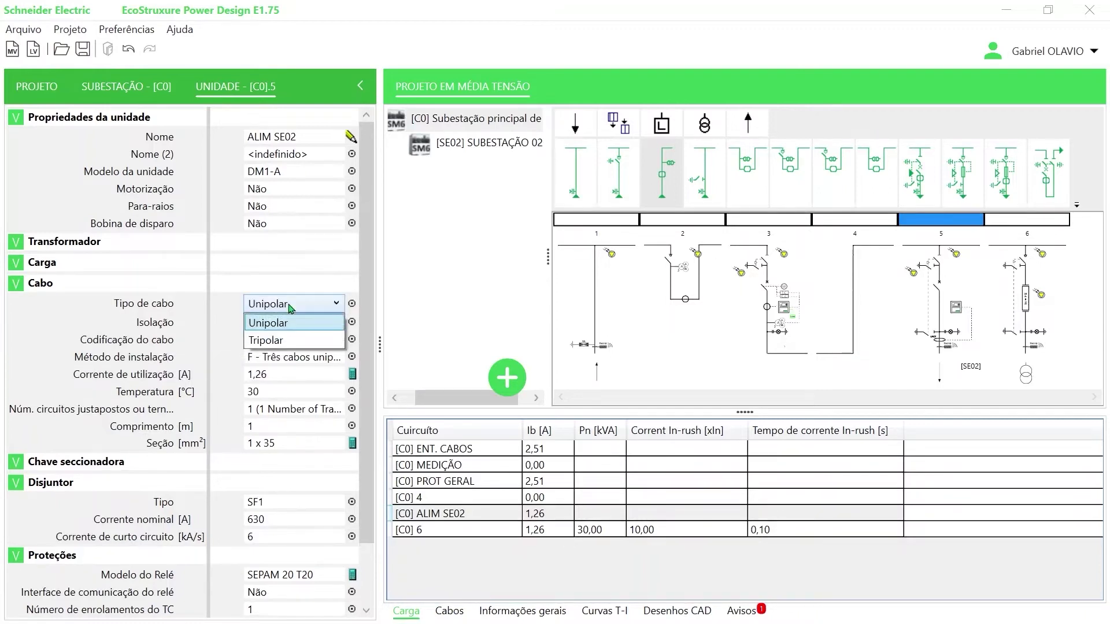
{"action": "left_click", "coordinate": [290, 307]}
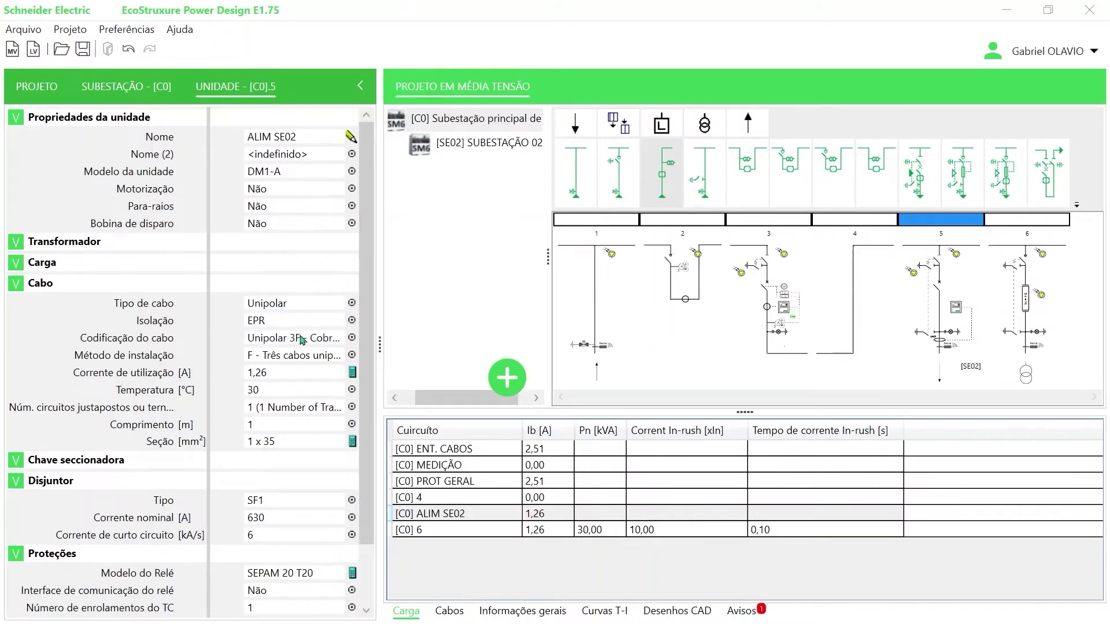
{"action": "left_click", "coordinate": [312, 360]}
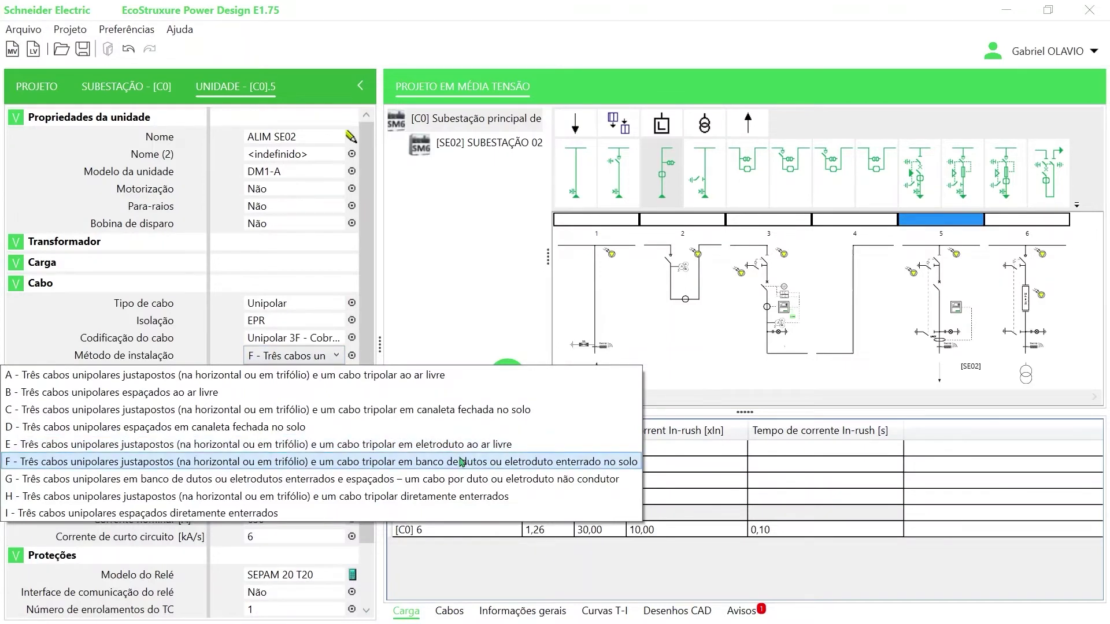
{"action": "left_click", "coordinate": [461, 409]}
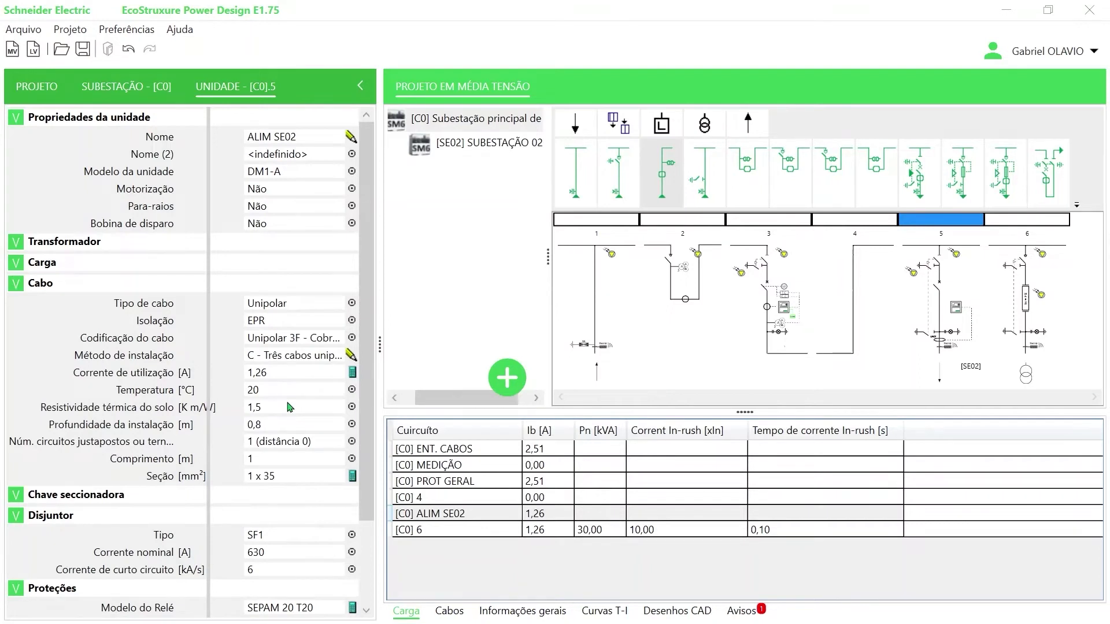
Step: Check the installation depth and number of adjacent circuits options for the ALIM SE02 cable, leaving both as they are
{"action": "left_click", "coordinate": [287, 426]}
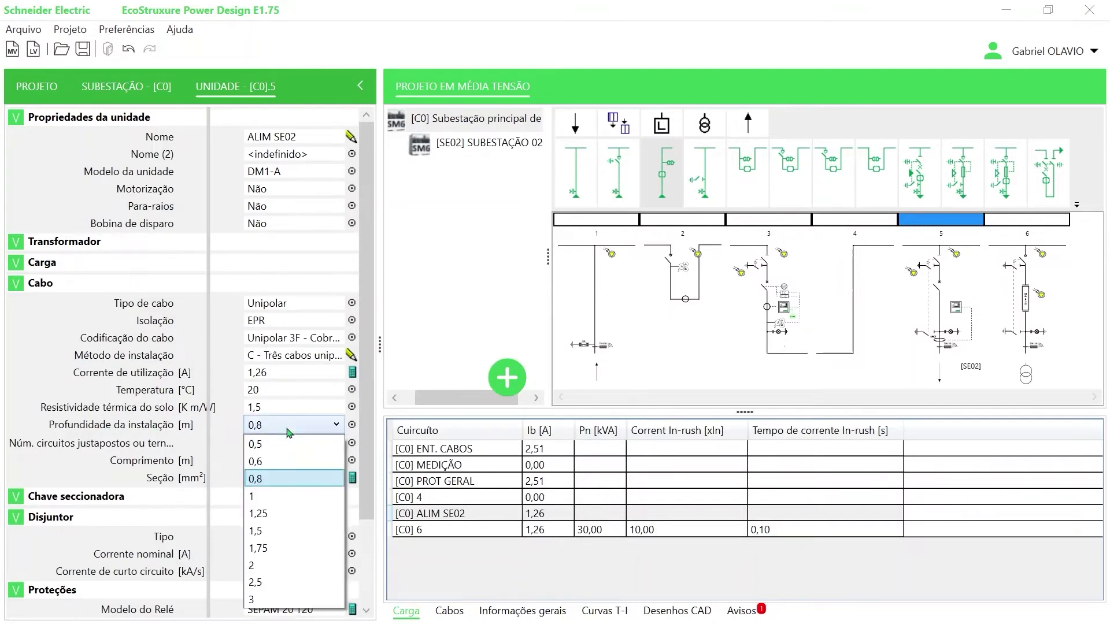
{"action": "left_click", "coordinate": [287, 432]}
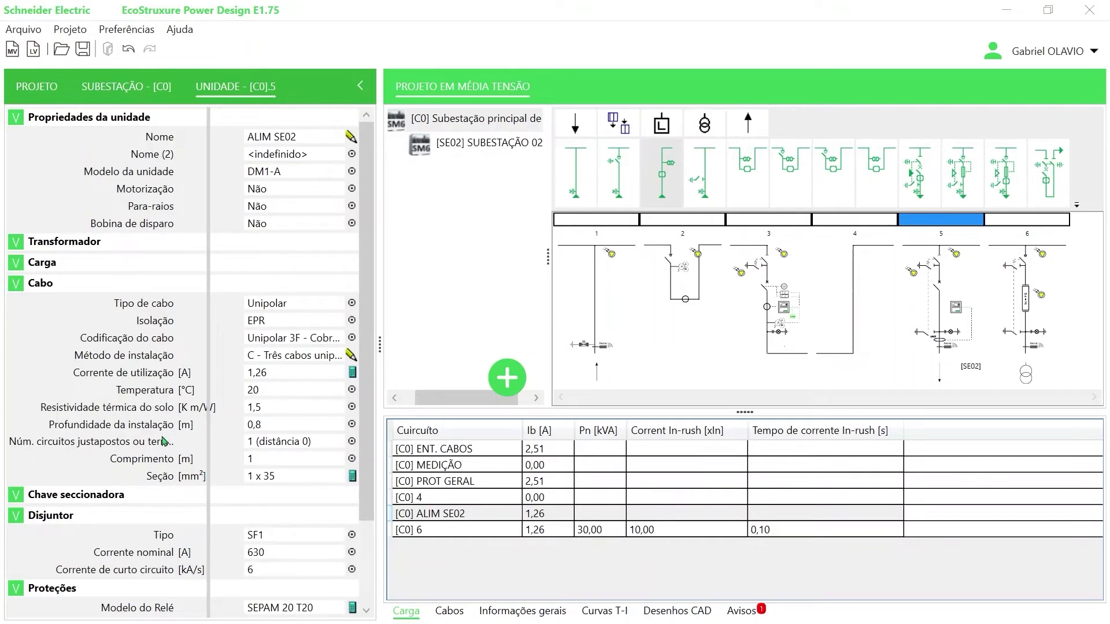
{"action": "left_click", "coordinate": [271, 443]}
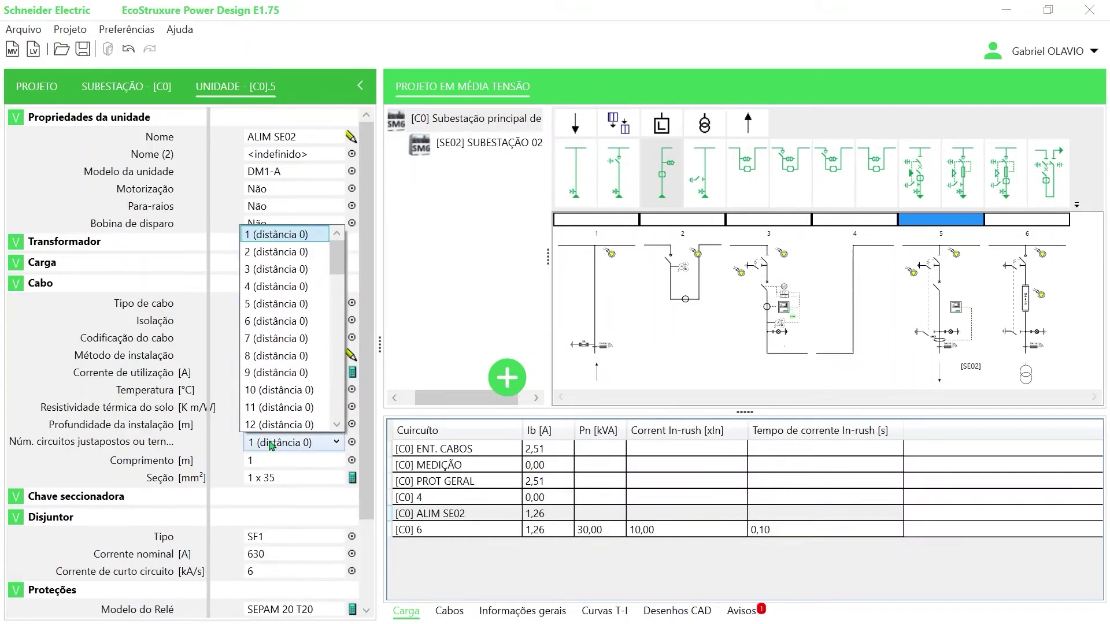
{"action": "scroll", "coordinate": [312, 382], "scroll_direction": "down", "scroll_amount": 3}
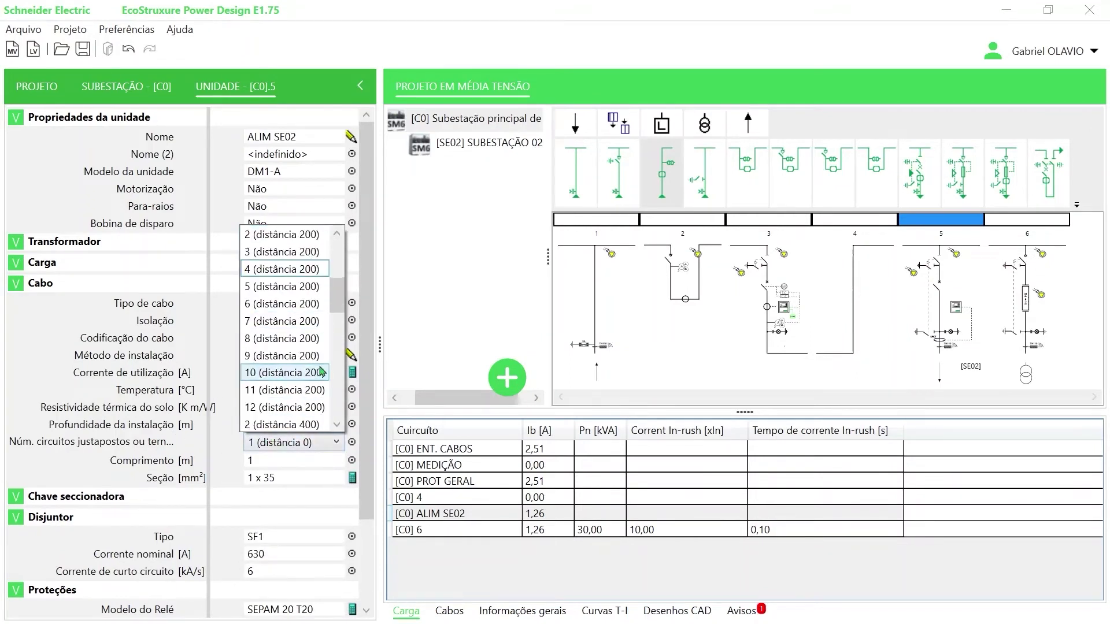
{"action": "scroll", "coordinate": [321, 372], "scroll_direction": "down", "scroll_amount": 12}
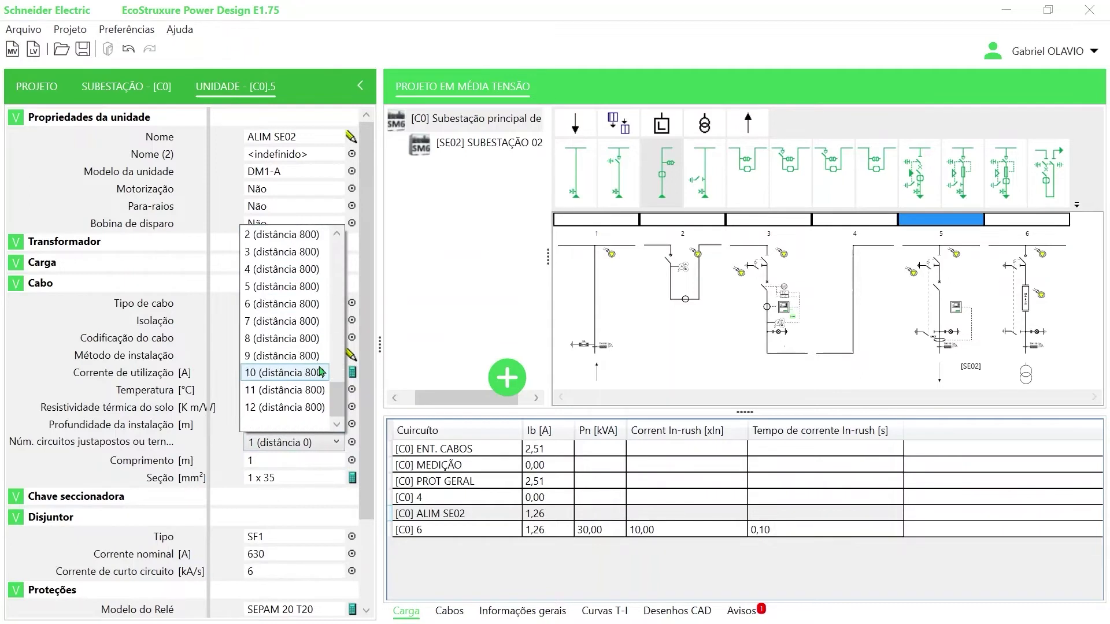
{"action": "scroll", "coordinate": [320, 372], "scroll_direction": "up", "scroll_amount": 8}
{"action": "scroll", "coordinate": [320, 373], "scroll_direction": "up", "scroll_amount": 8}
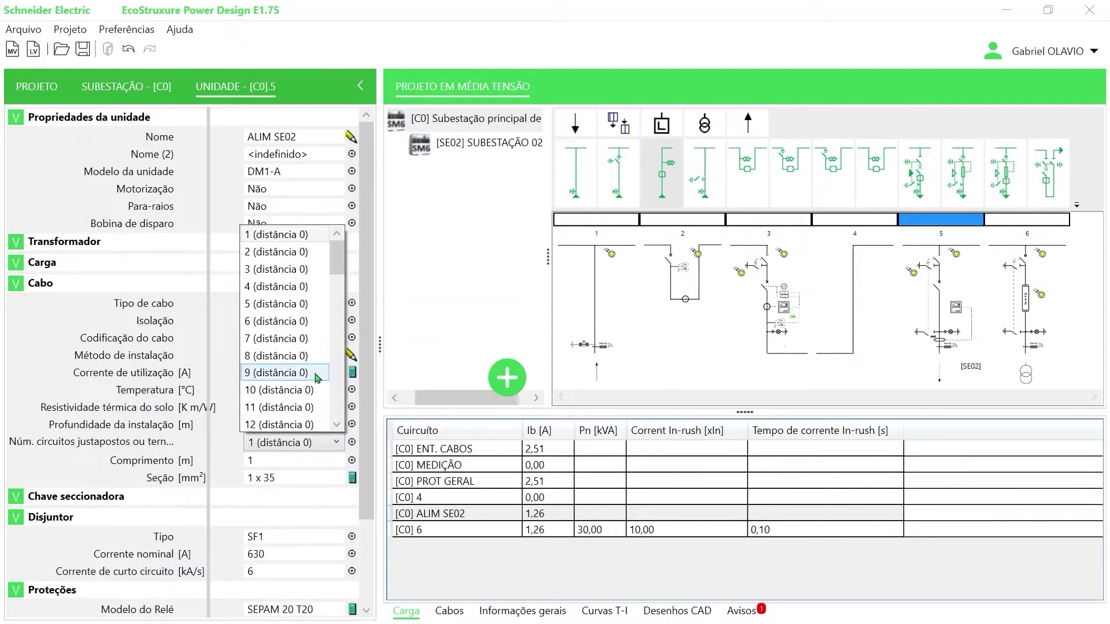
{"action": "left_click", "coordinate": [228, 424]}
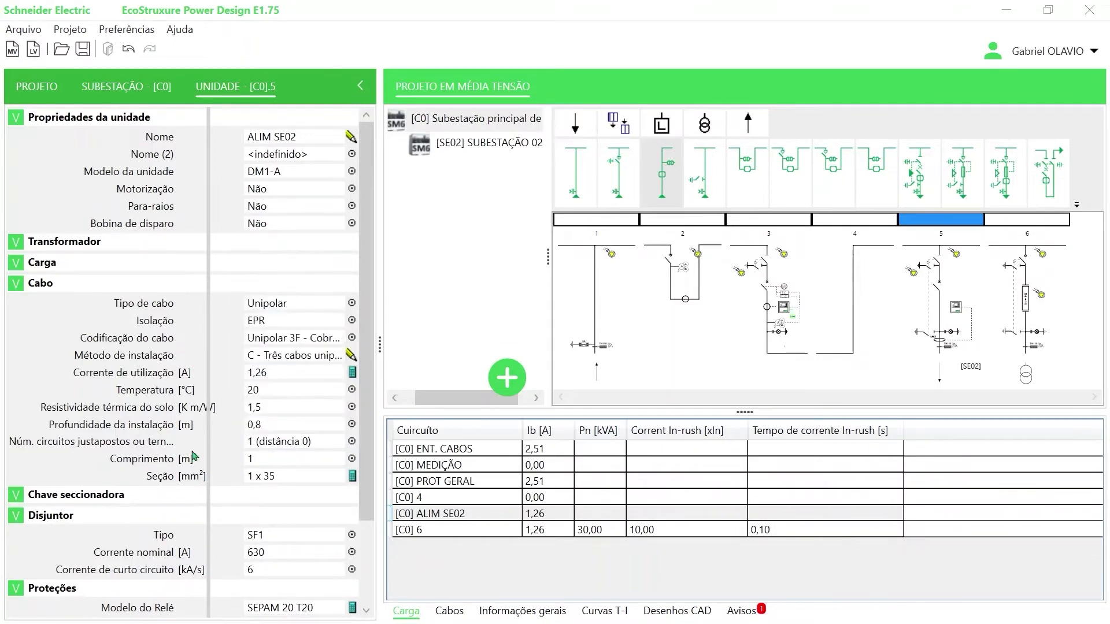
Step: Set the ALIM SE02 cable length to 130 m
{"action": "left_click", "coordinate": [295, 461]}
{"action": "type", "text": "130"}
{"action": "key", "text": "Return"}
Step: Choose the Easergy P3U30 relay for the ALIM SE02 unit with a Modbus communication interface
{"action": "scroll", "coordinate": [278, 484], "scroll_direction": "down", "scroll_amount": 3}
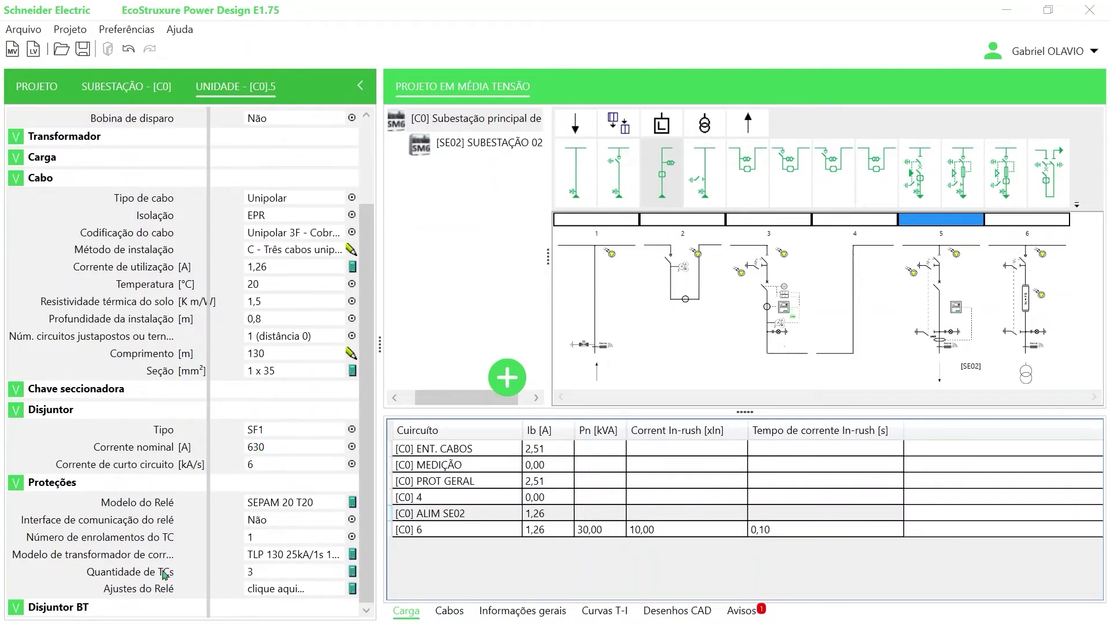
{"action": "left_click", "coordinate": [293, 506]}
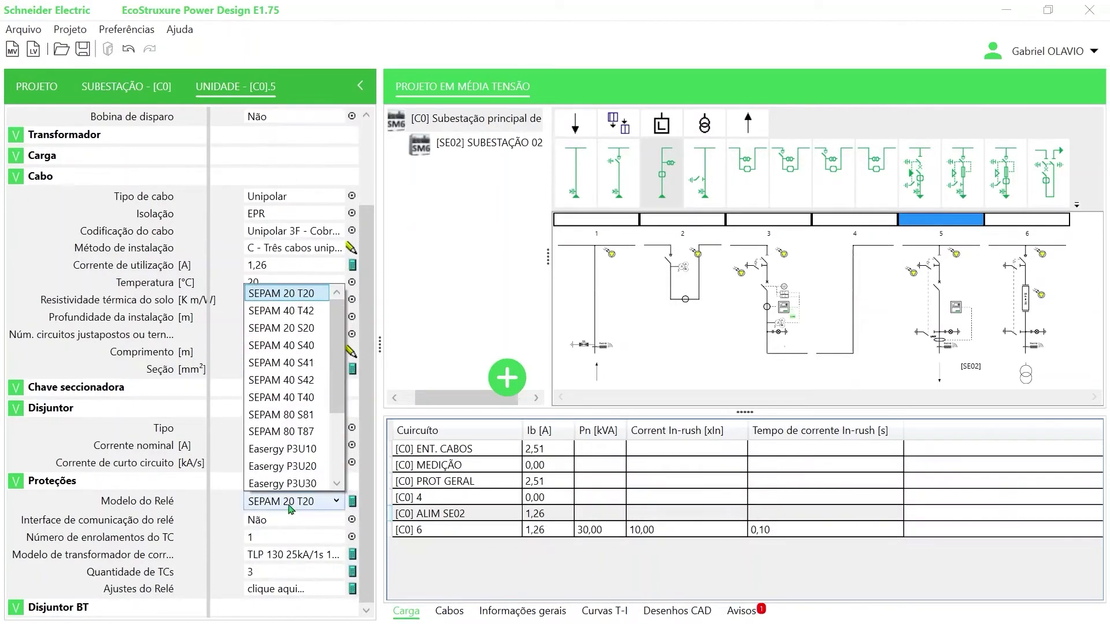
{"action": "scroll", "coordinate": [298, 341], "scroll_direction": "down", "scroll_amount": 2}
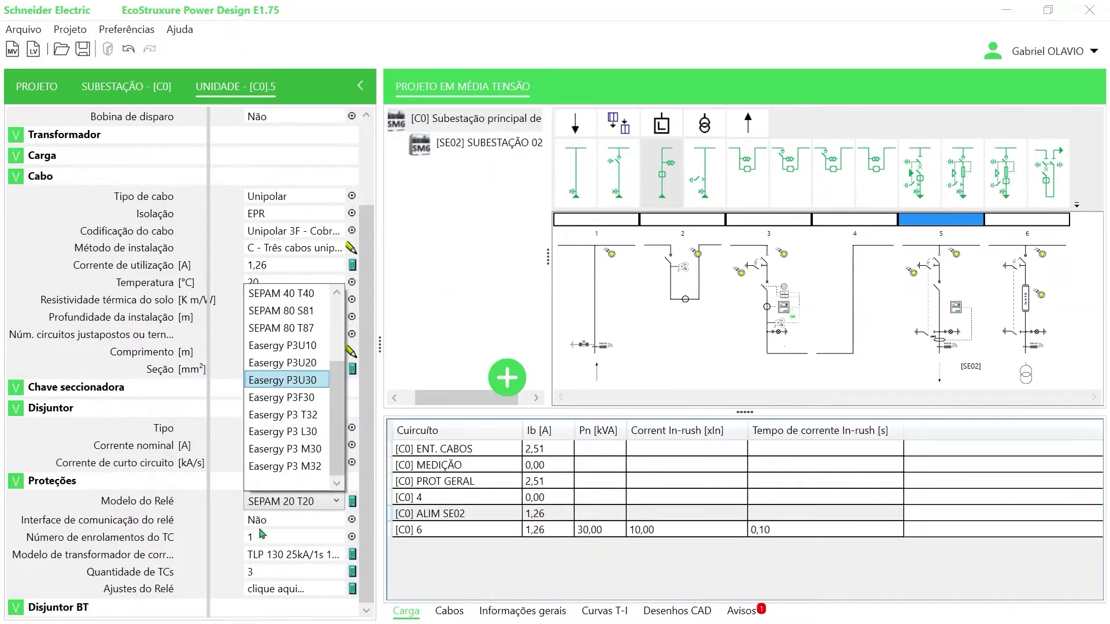
{"action": "left_click", "coordinate": [309, 381]}
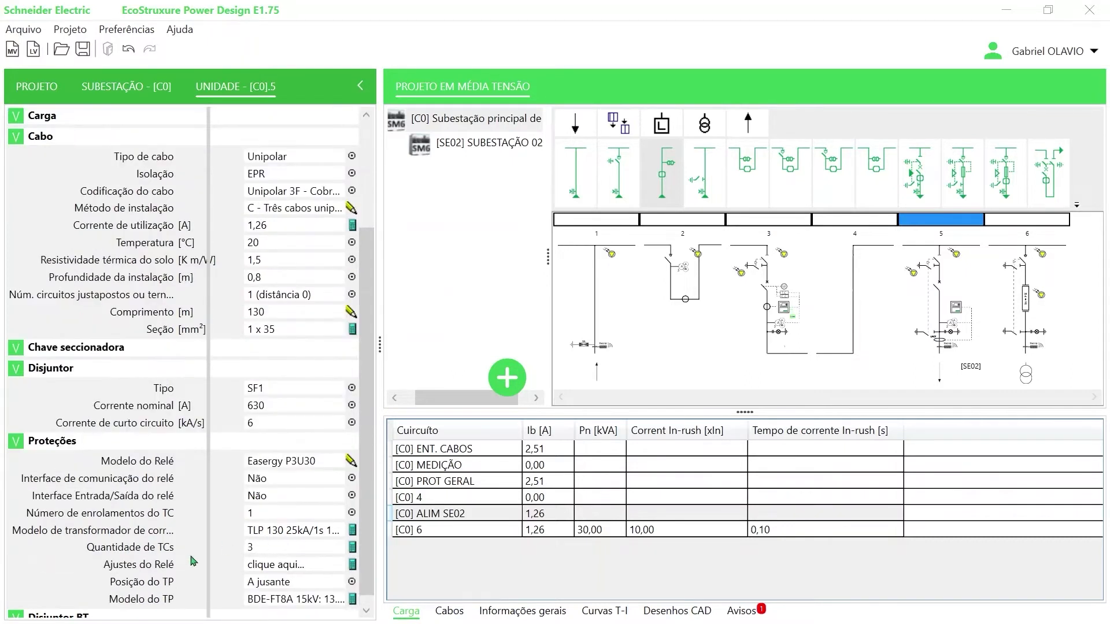
{"action": "left_click", "coordinate": [272, 481]}
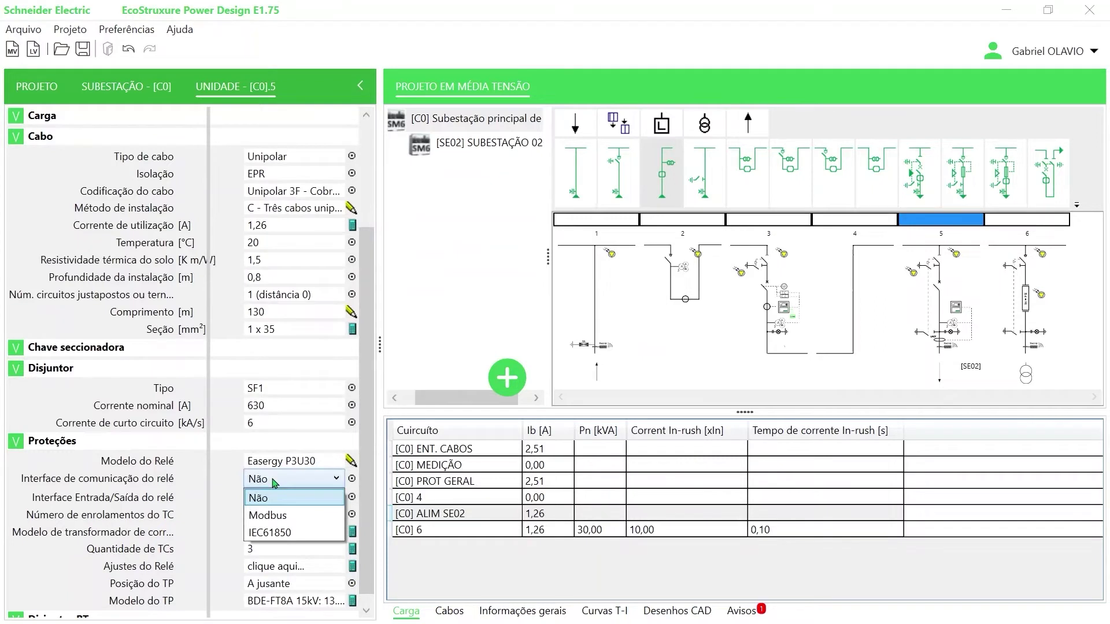
{"action": "left_click", "coordinate": [275, 515]}
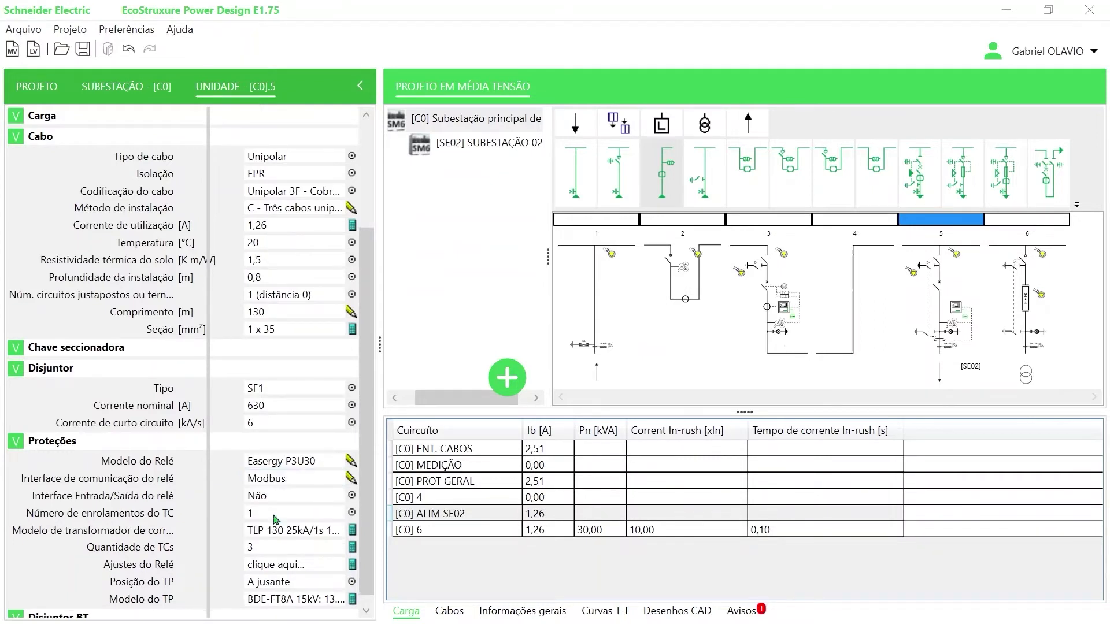
Step: Check the ALIM SE02 relay's input/output interface, number of TC windings and current transformer model options without changing them
{"action": "left_click", "coordinate": [264, 498]}
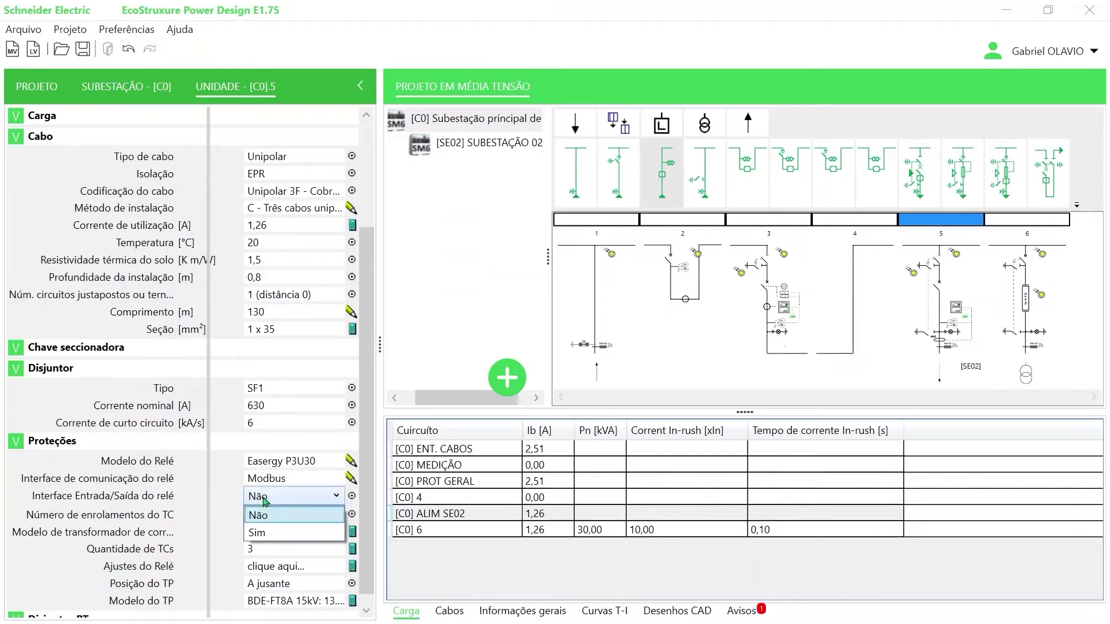
{"action": "left_click", "coordinate": [230, 498]}
{"action": "left_click", "coordinate": [255, 513]}
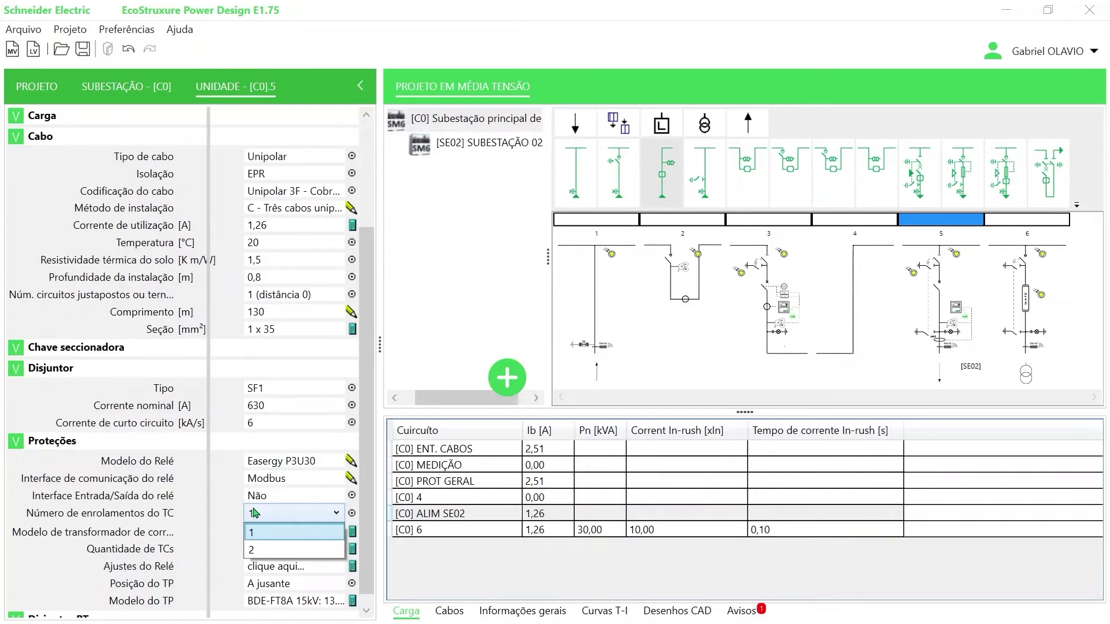
{"action": "left_click", "coordinate": [225, 512]}
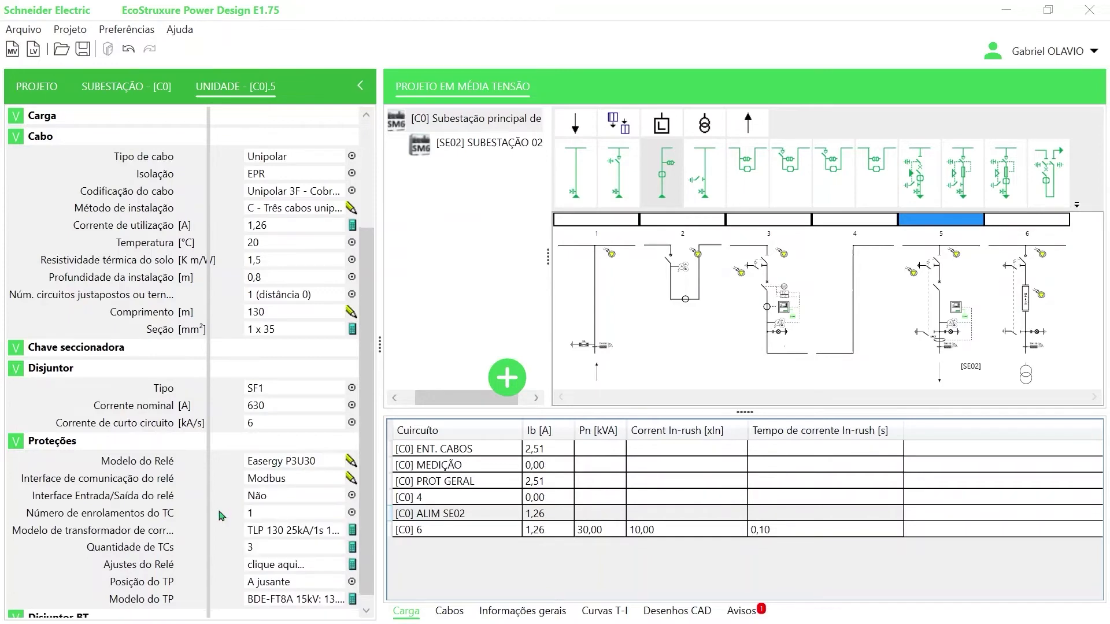
{"action": "left_click", "coordinate": [268, 533]}
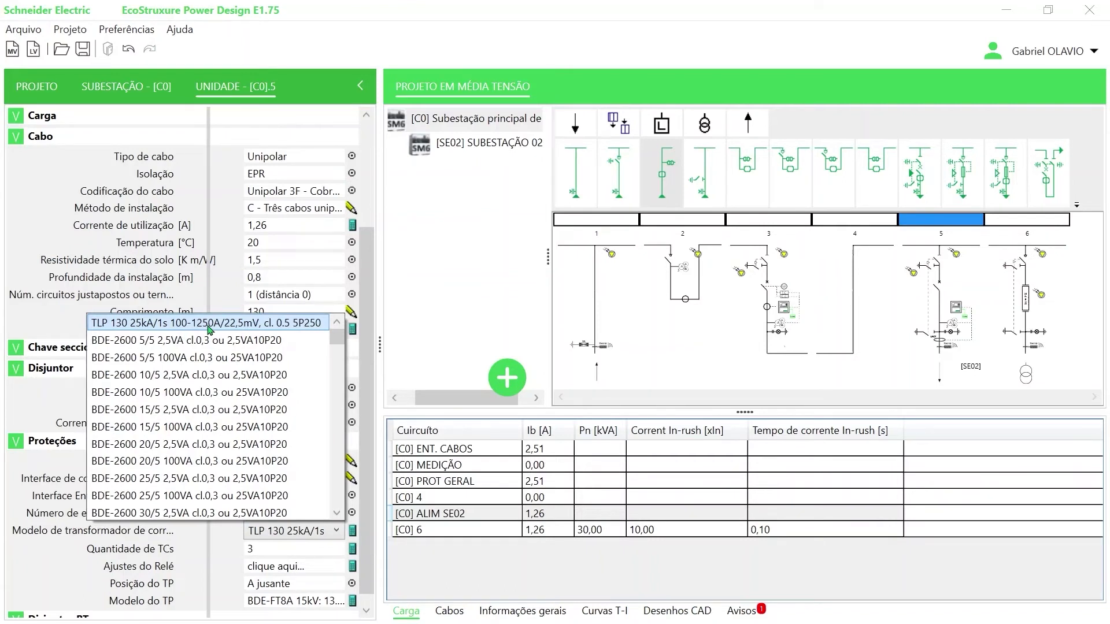
{"action": "left_click", "coordinate": [218, 294]}
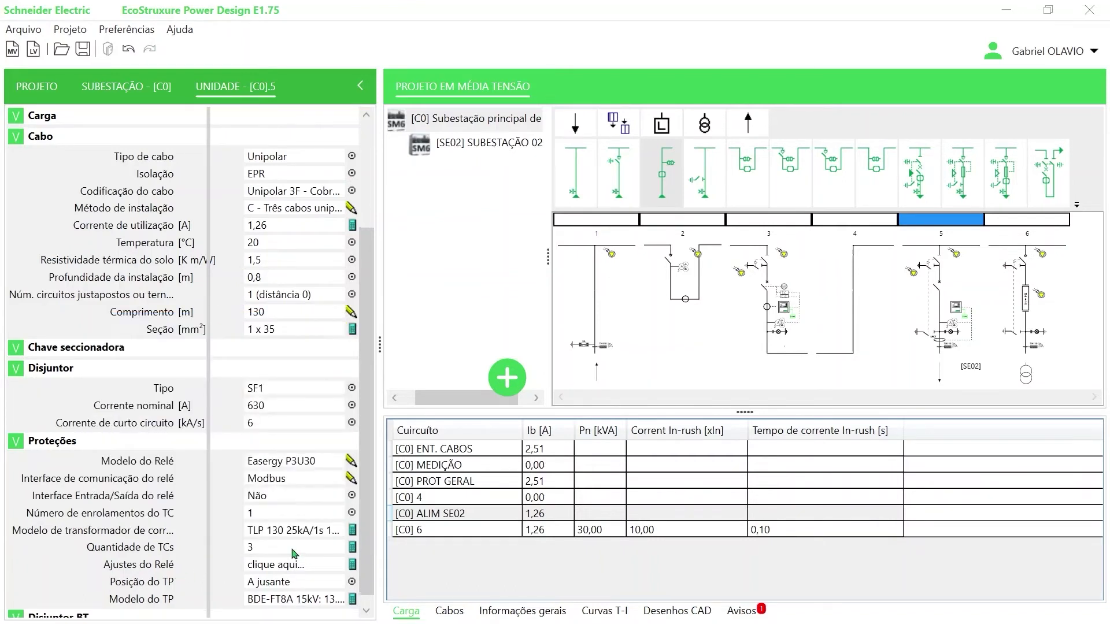
Step: Accept the ALIM SE02 relay protection settings with the VIT curve and check the available voltage transformer (TP) models
{"action": "left_click", "coordinate": [275, 565]}
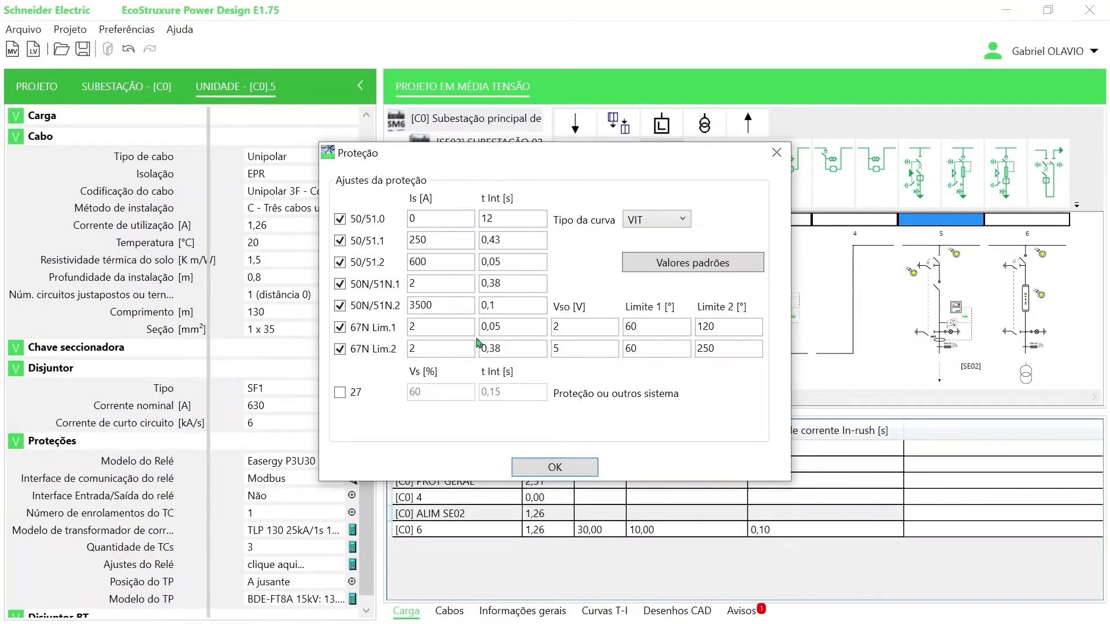
{"action": "left_click", "coordinate": [544, 465]}
{"action": "left_click", "coordinate": [269, 601]}
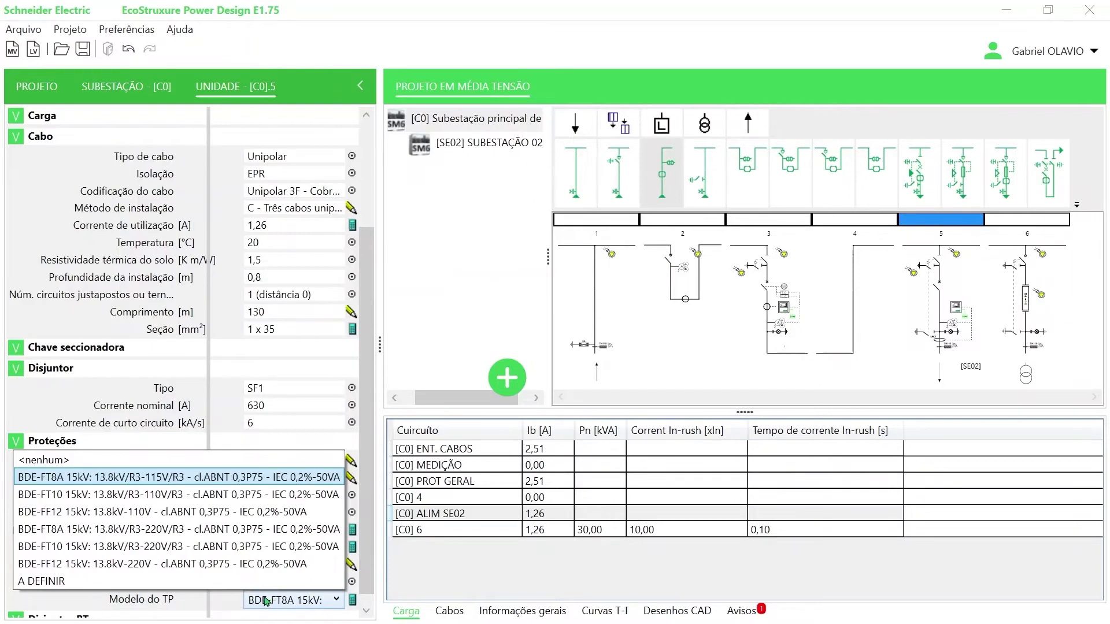
{"action": "left_click", "coordinate": [214, 422]}
{"action": "scroll", "coordinate": [214, 422], "scroll_direction": "down", "scroll_amount": 1}
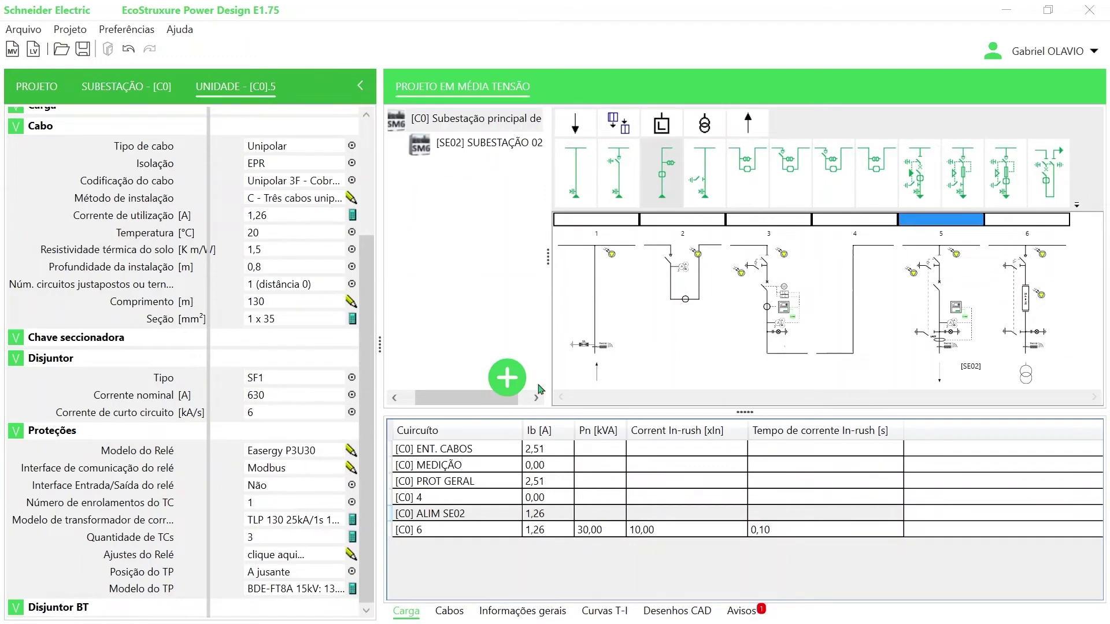
Step: Name the main substation's QM unit 6 ALIM. TR-SERV, leaving its second name undefined
{"action": "left_click", "coordinate": [1030, 282]}
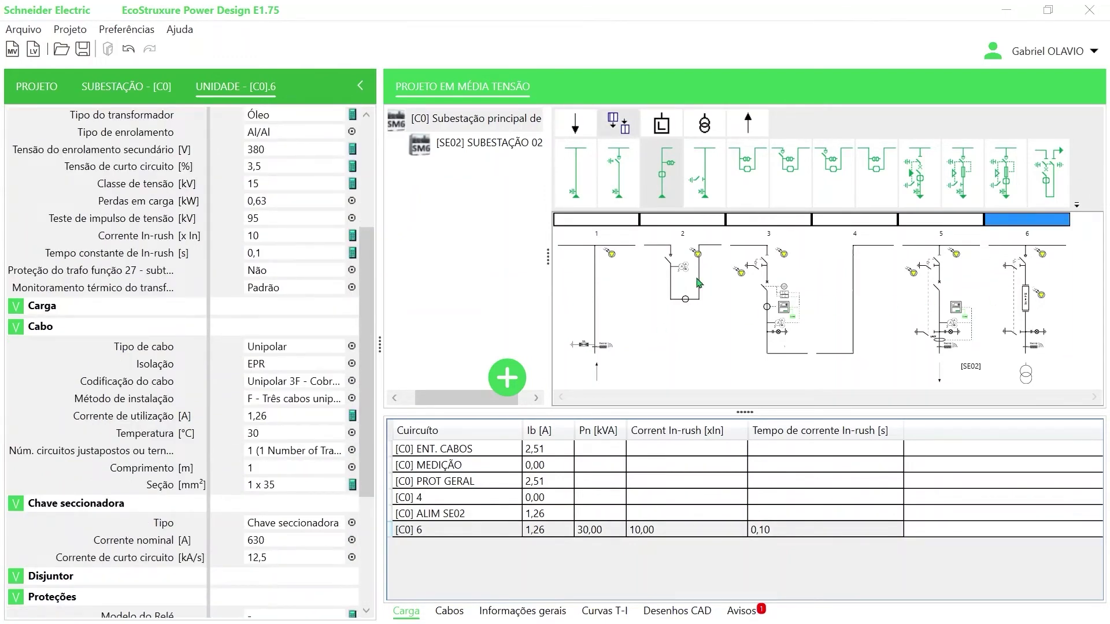
{"action": "scroll", "coordinate": [210, 265], "scroll_direction": "up", "scroll_amount": 4}
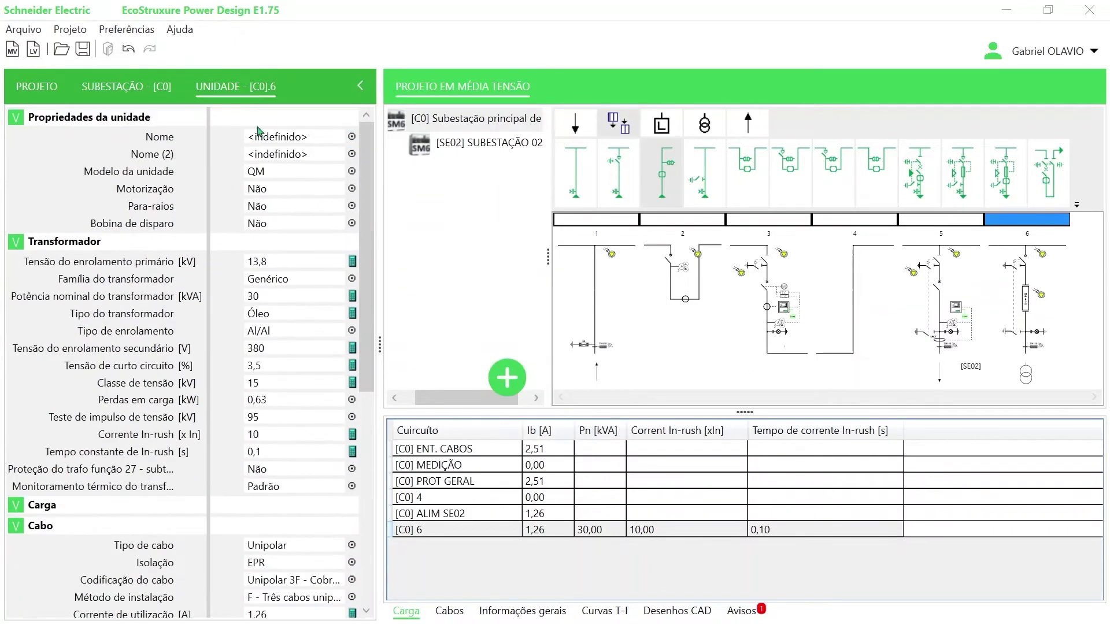
{"action": "left_click", "coordinate": [275, 139]}
{"action": "type", "text": "AL"}
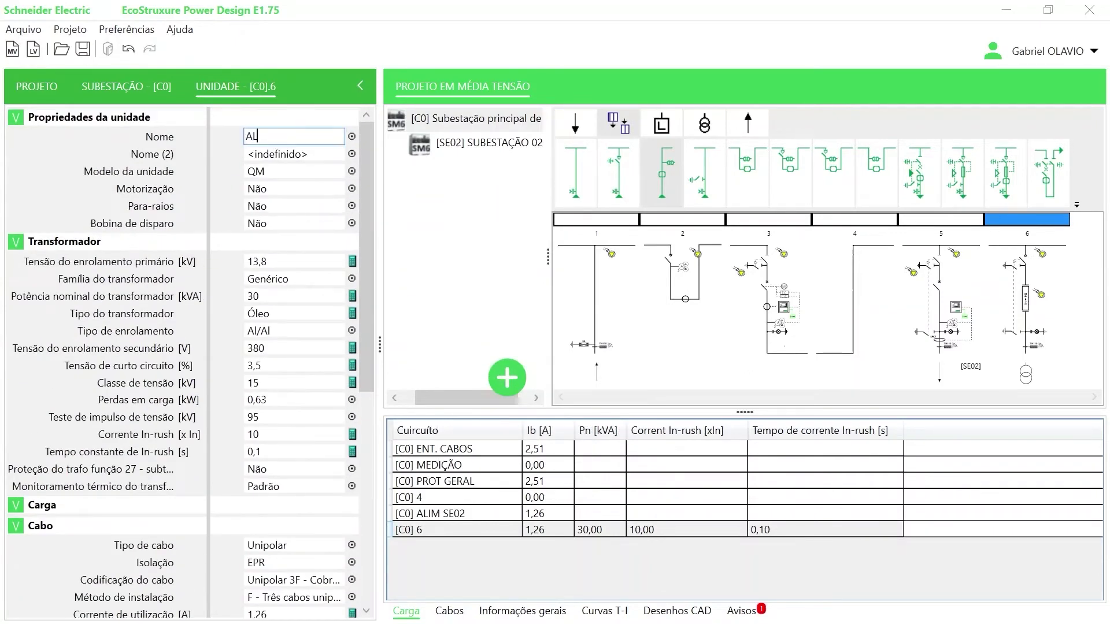
{"action": "type", "text": "IM. TR-SERV"}
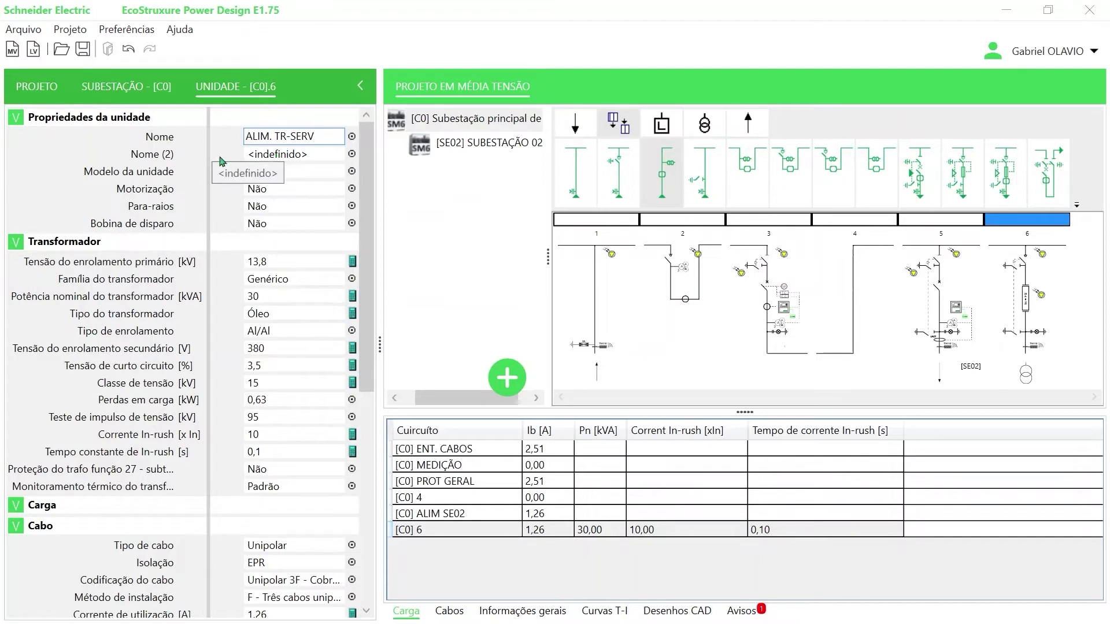
{"action": "left_click", "coordinate": [300, 158]}
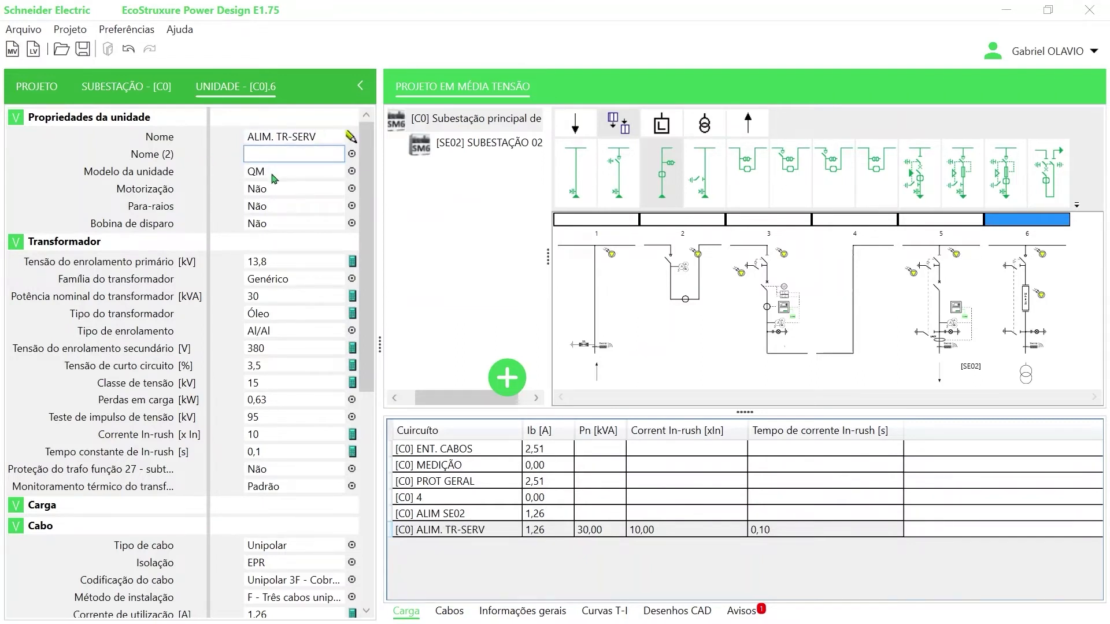
{"action": "left_click", "coordinate": [275, 175]}
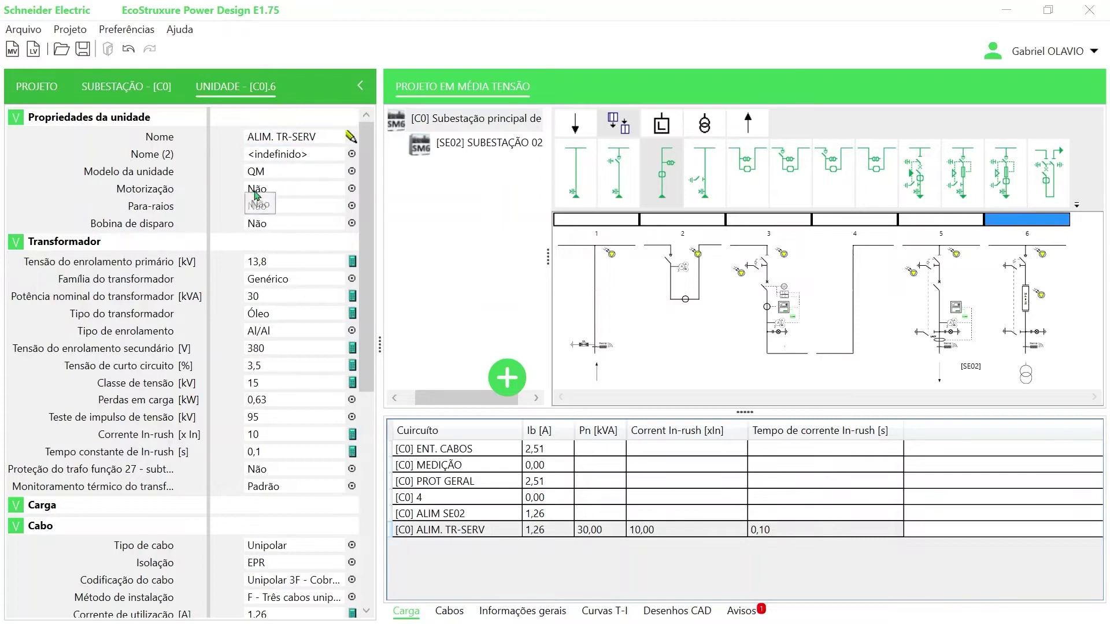
Step: Keep the ALIM. TR-SERV unit's motorization at Não and set its surge arrester option (Para-raios) to Sim
{"action": "left_click", "coordinate": [280, 190]}
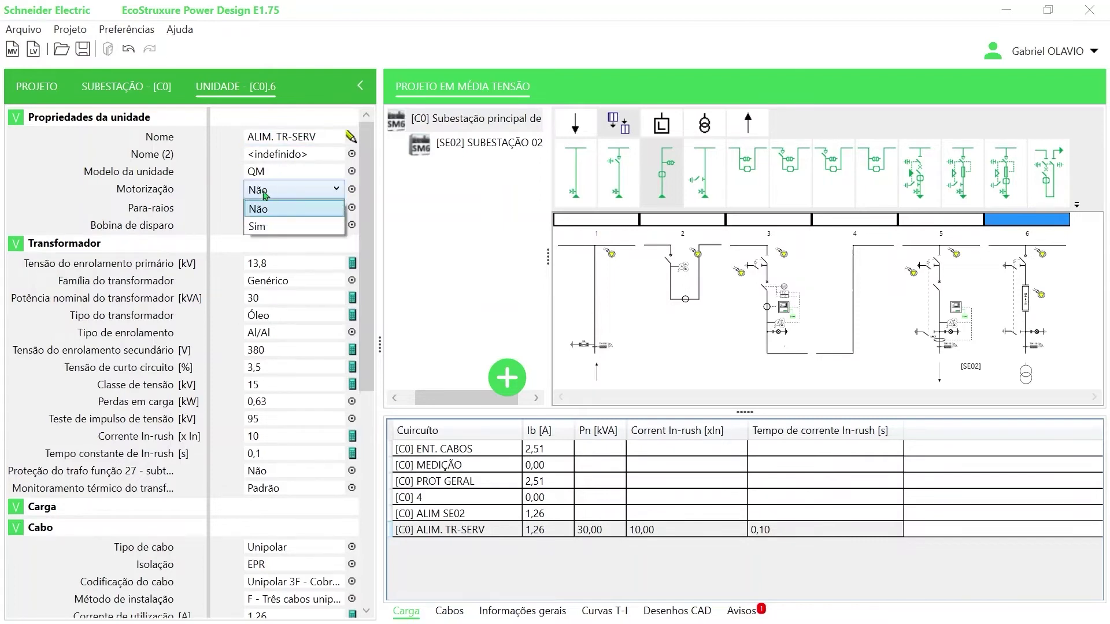
{"action": "left_click", "coordinate": [223, 197]}
{"action": "left_click", "coordinate": [293, 211]}
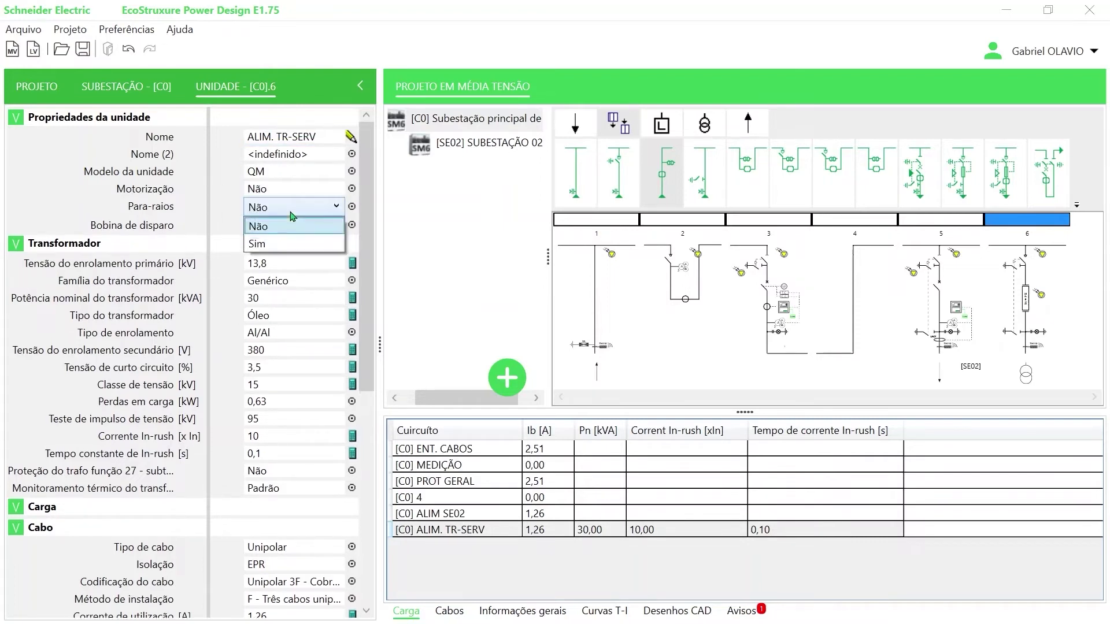
{"action": "left_click", "coordinate": [277, 244]}
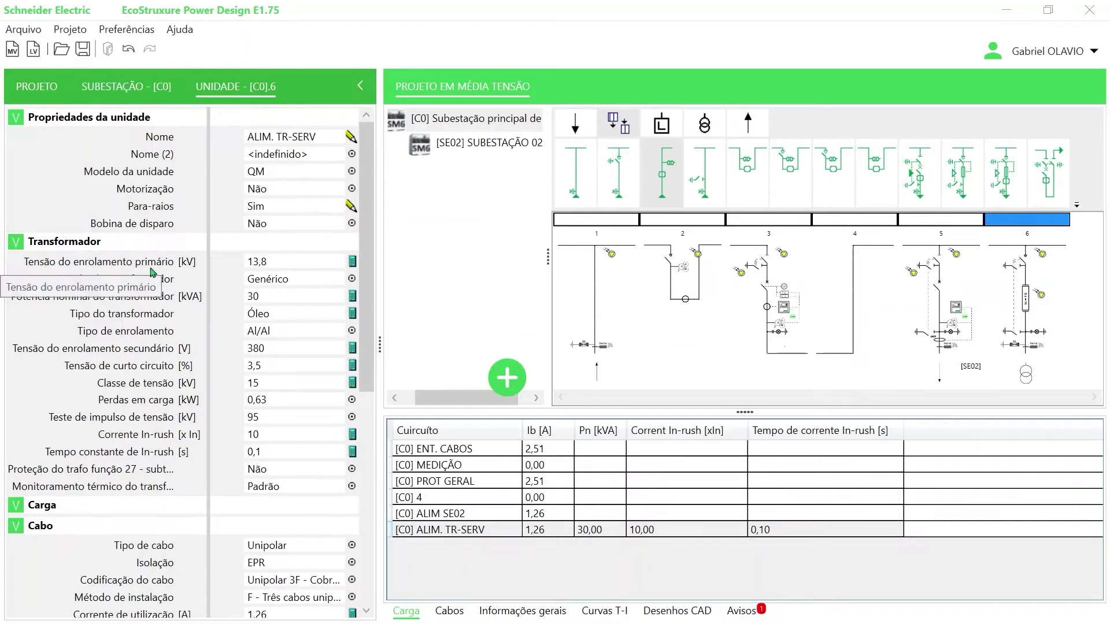
Step: Check the primary winding voltage and transformer family options of the ALIM. TR-SERV unit, keeping 13,8 kV and Genérico
{"action": "left_click", "coordinate": [277, 263]}
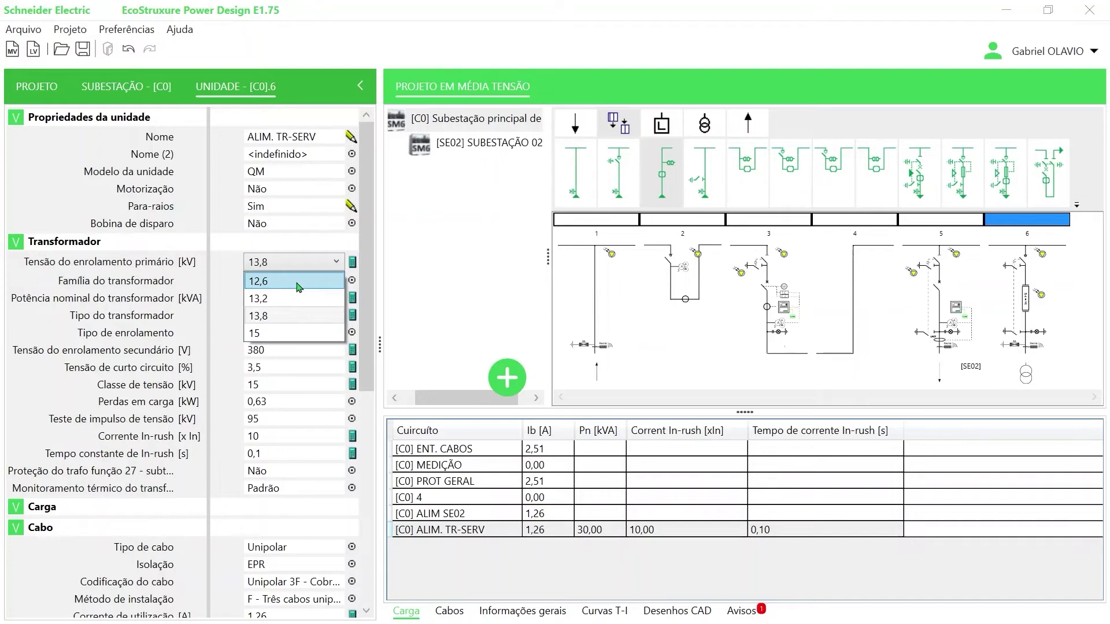
{"action": "left_click", "coordinate": [198, 273]}
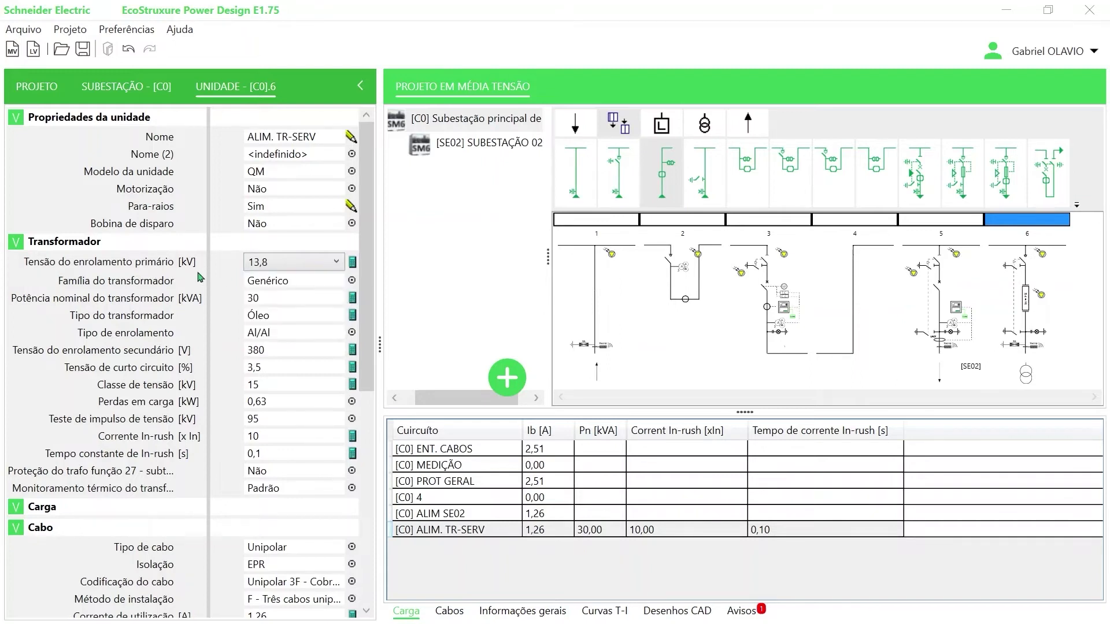
{"action": "left_click", "coordinate": [273, 288]}
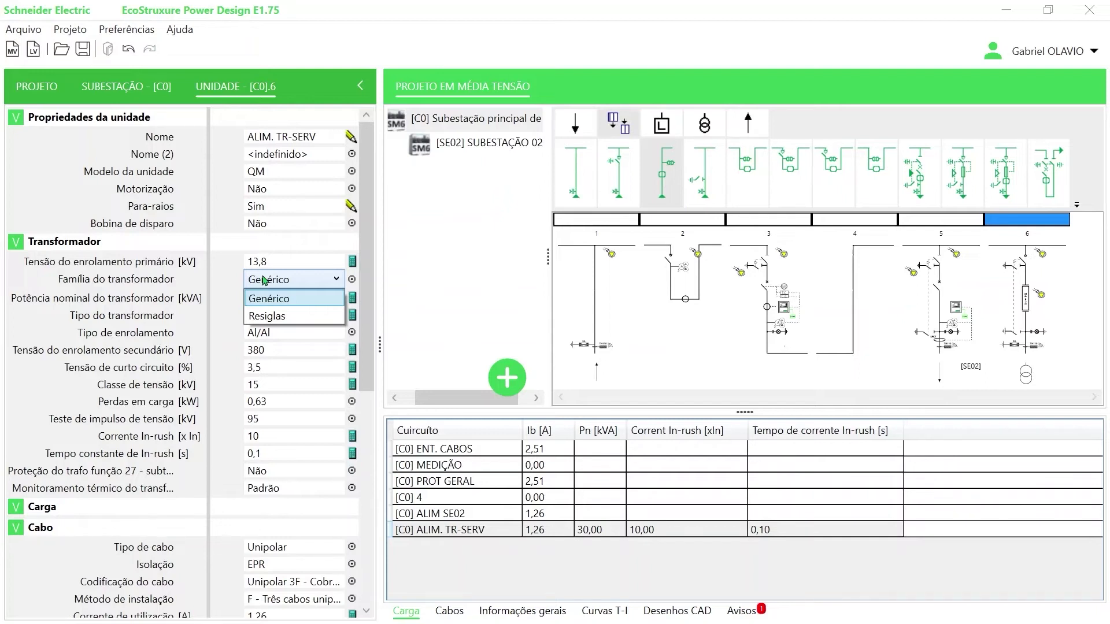
{"action": "left_click", "coordinate": [305, 283]}
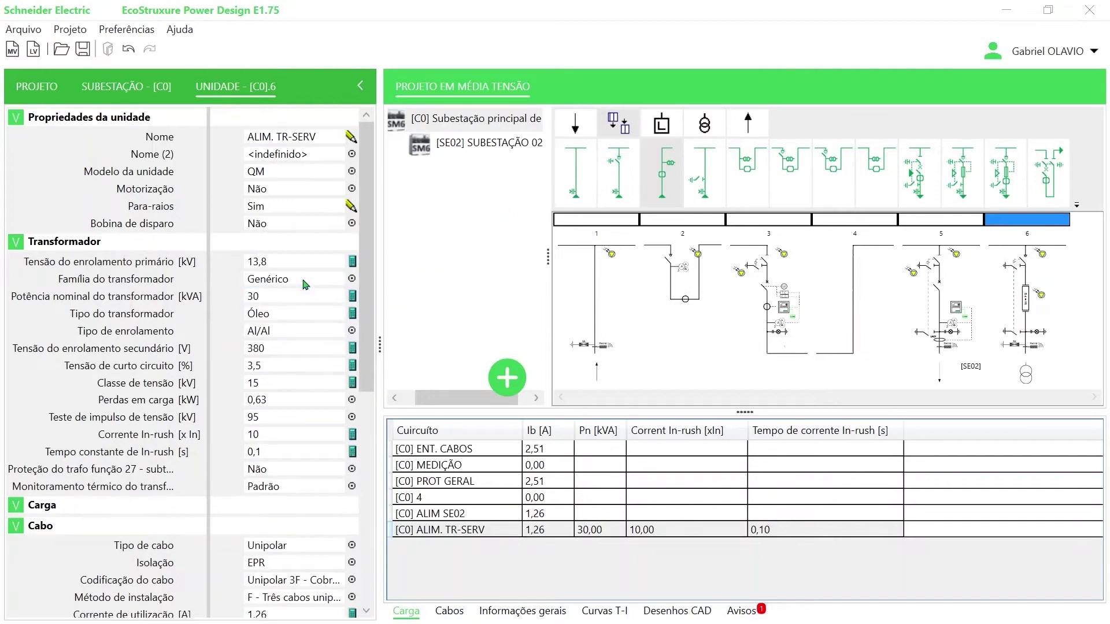
Step: Set the ALIM. TR-SERV transformer's rated power to 112,5 kVA, keeping the Seco type and Al/Al windings
{"action": "left_click", "coordinate": [280, 297]}
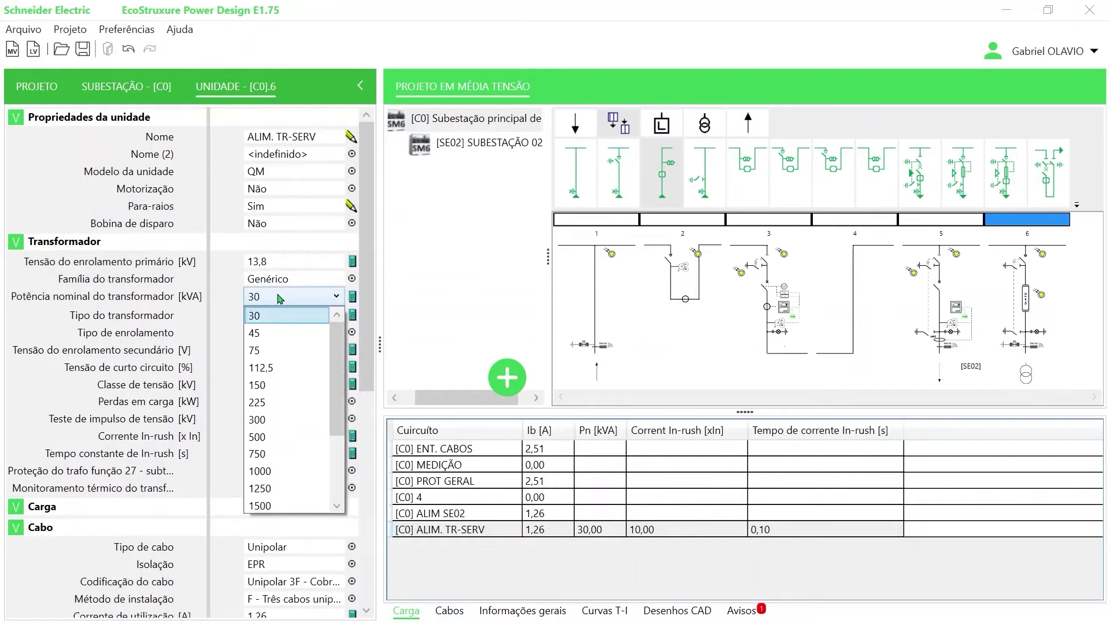
{"action": "left_click", "coordinate": [283, 372]}
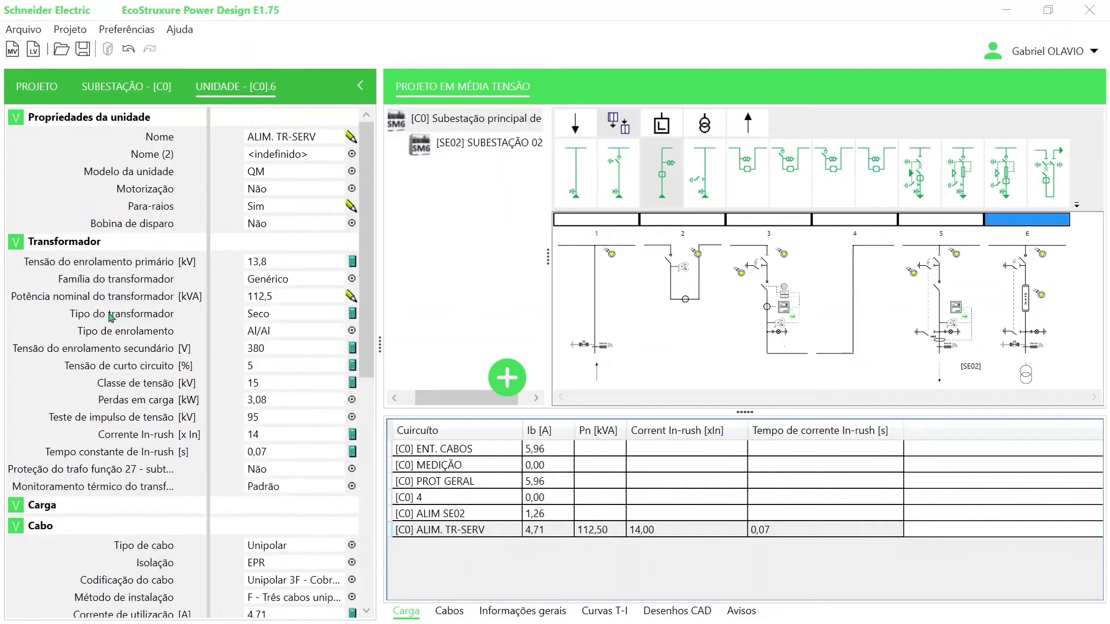
{"action": "left_click", "coordinate": [297, 317]}
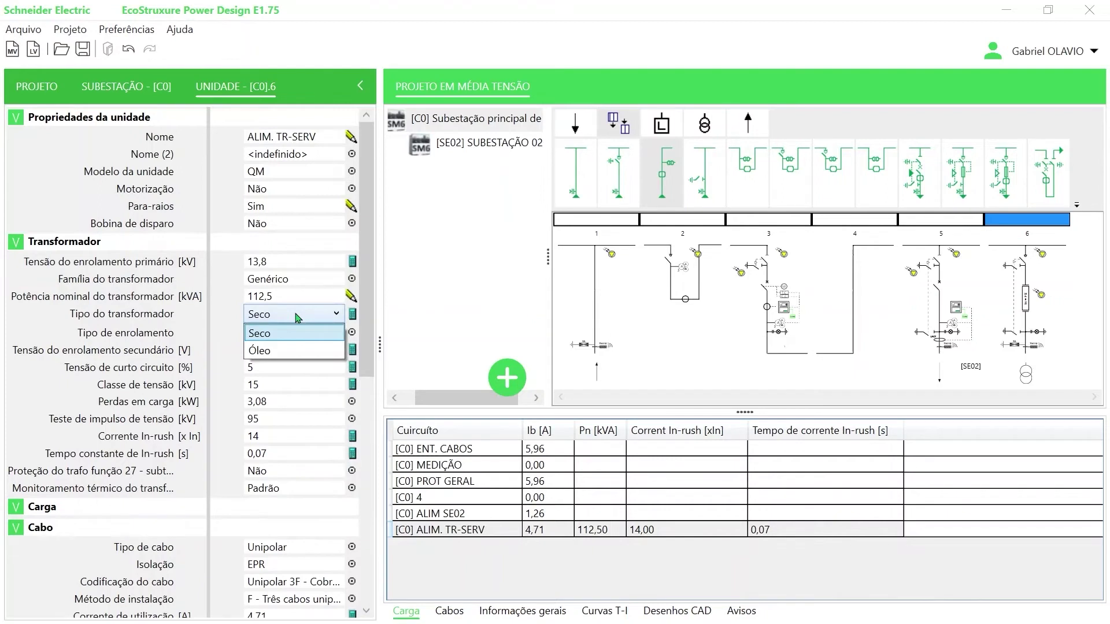
{"action": "left_click", "coordinate": [286, 332]}
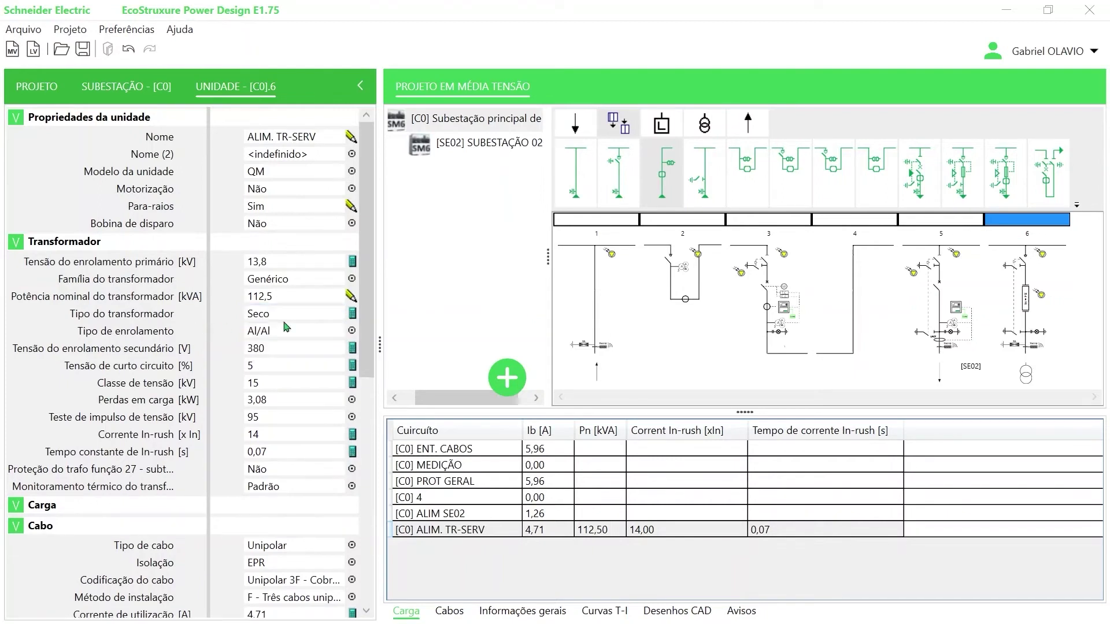
{"action": "left_click", "coordinate": [293, 334]}
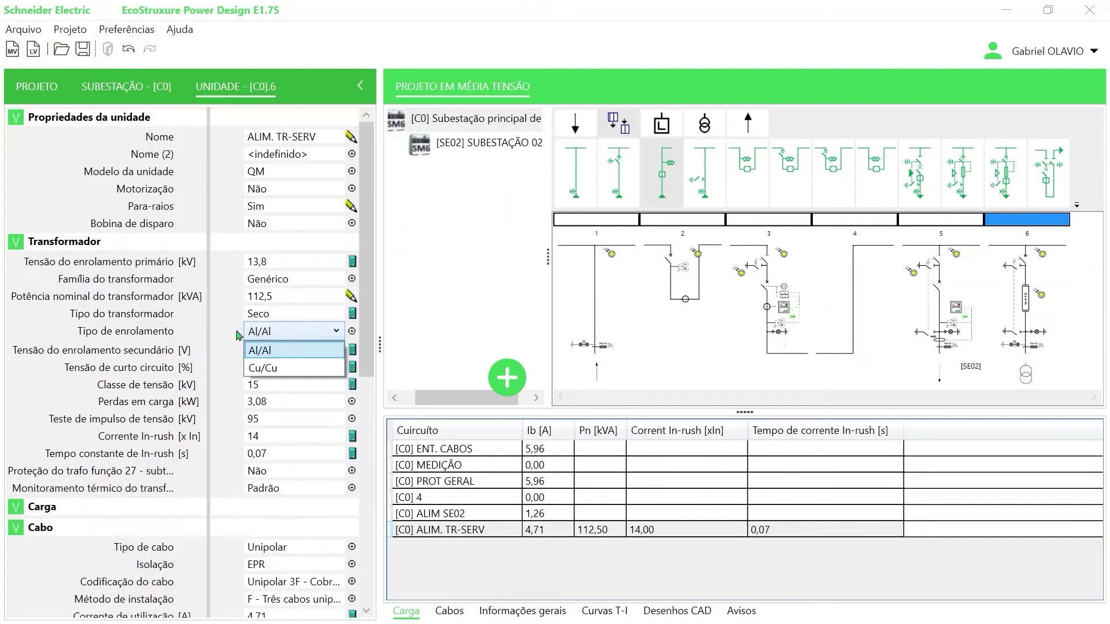
{"action": "left_click", "coordinate": [184, 337]}
Step: Select 380 V as the ALIM. TR-SERV transformer's secondary voltage and enter 5 % as its short-circuit voltage
{"action": "left_click", "coordinate": [310, 348]}
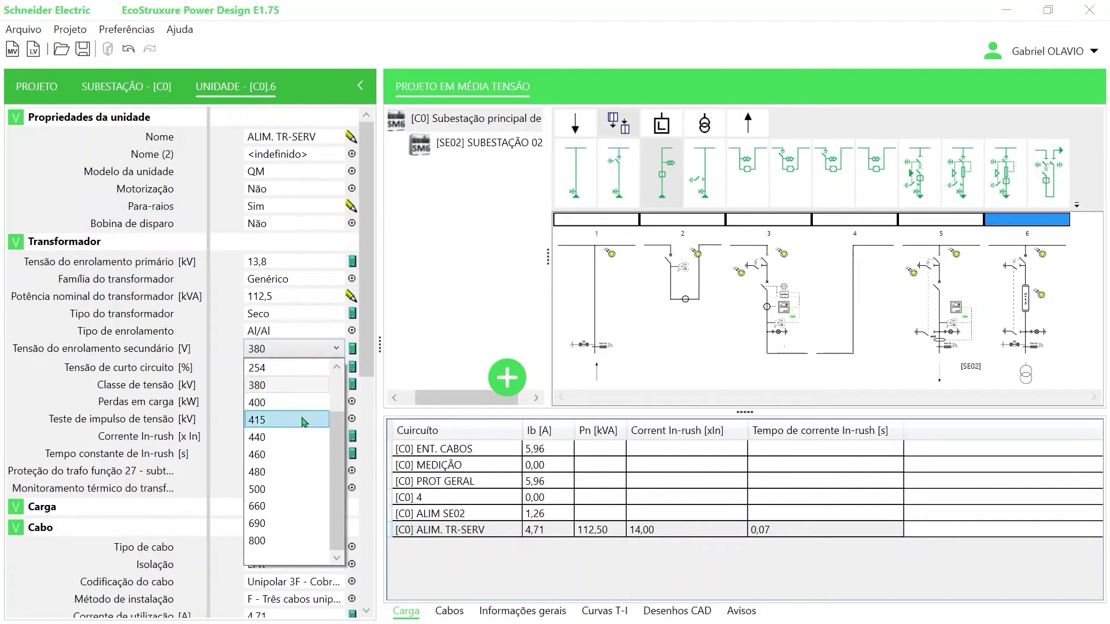
{"action": "scroll", "coordinate": [305, 421], "scroll_direction": "up", "scroll_amount": 1}
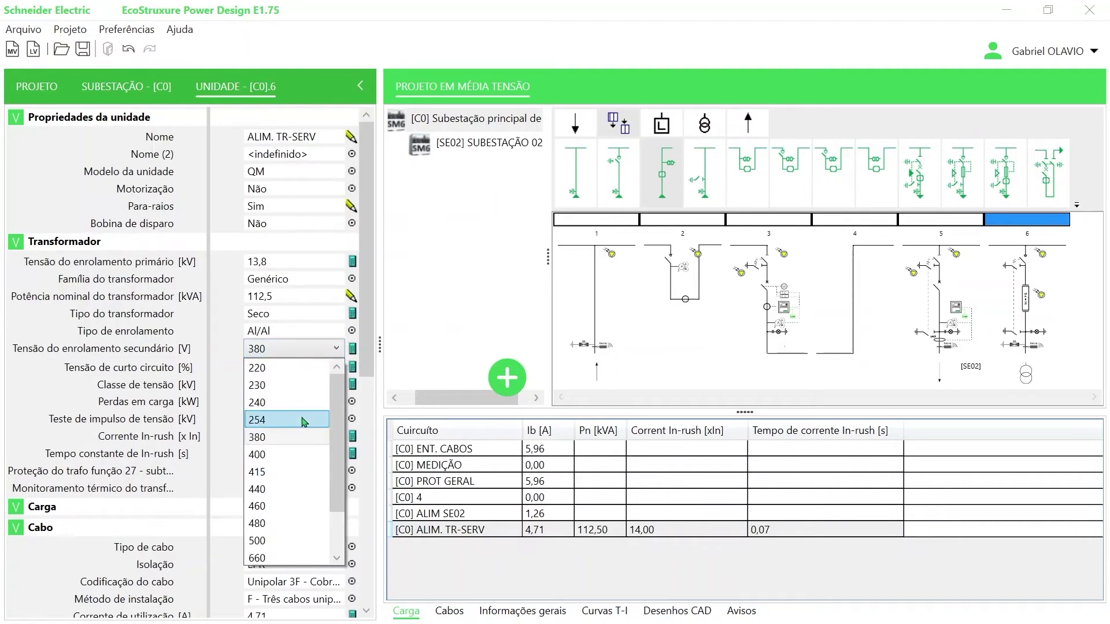
{"action": "scroll", "coordinate": [305, 420], "scroll_direction": "down", "scroll_amount": 1}
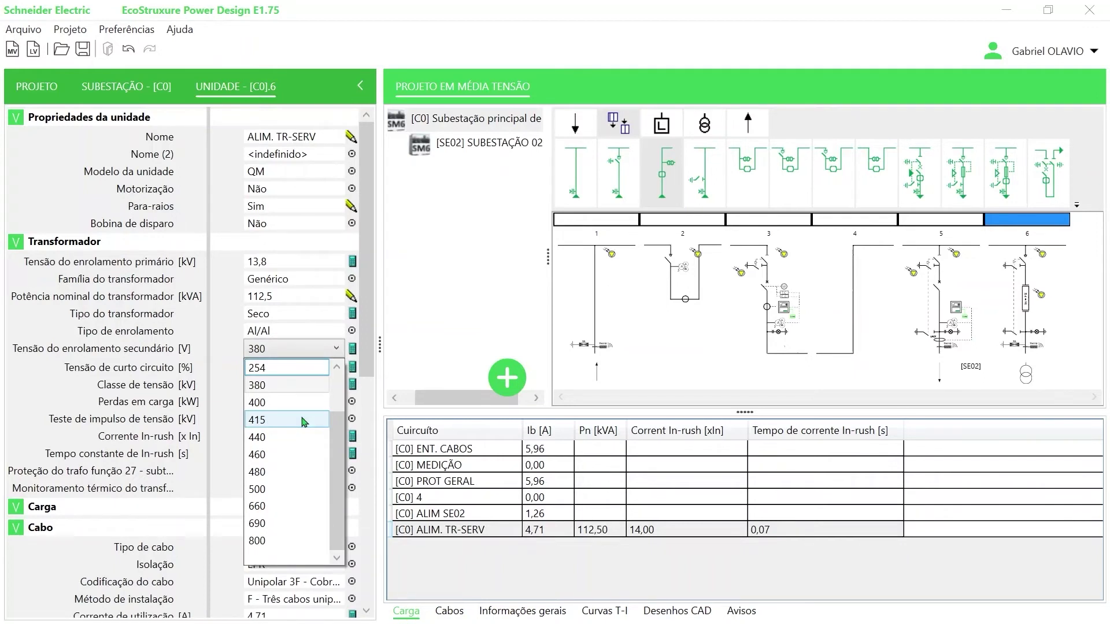
{"action": "left_click", "coordinate": [304, 385]}
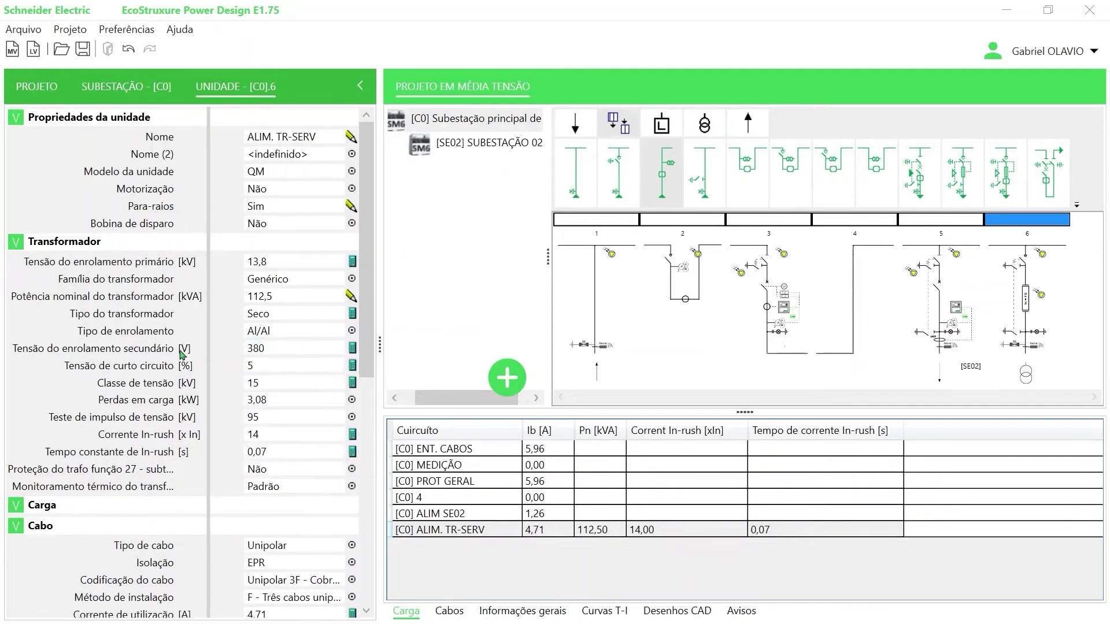
{"action": "left_click", "coordinate": [301, 365]}
{"action": "key", "text": "Return"}
Step: Widen the property name column and check the transformer's function 27 undervoltage protection and thermal monitoring options
{"action": "left_click_drag", "start_coordinate": [209, 466], "coordinate": [226, 465]}
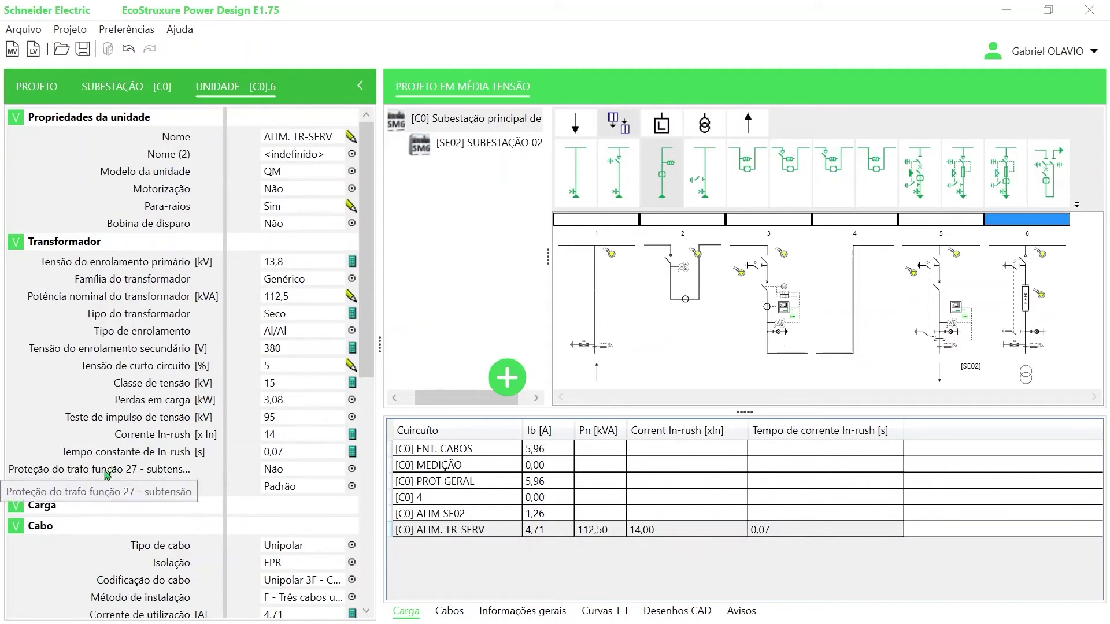
{"action": "left_click", "coordinate": [277, 471]}
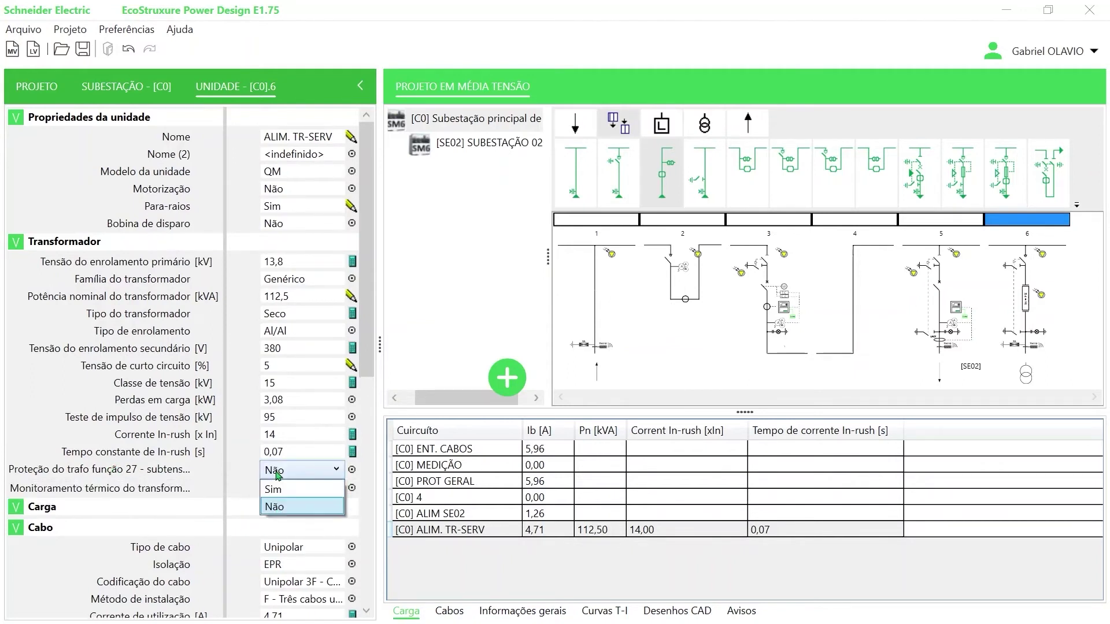
{"action": "left_click", "coordinate": [207, 489]}
{"action": "left_click", "coordinate": [277, 489]}
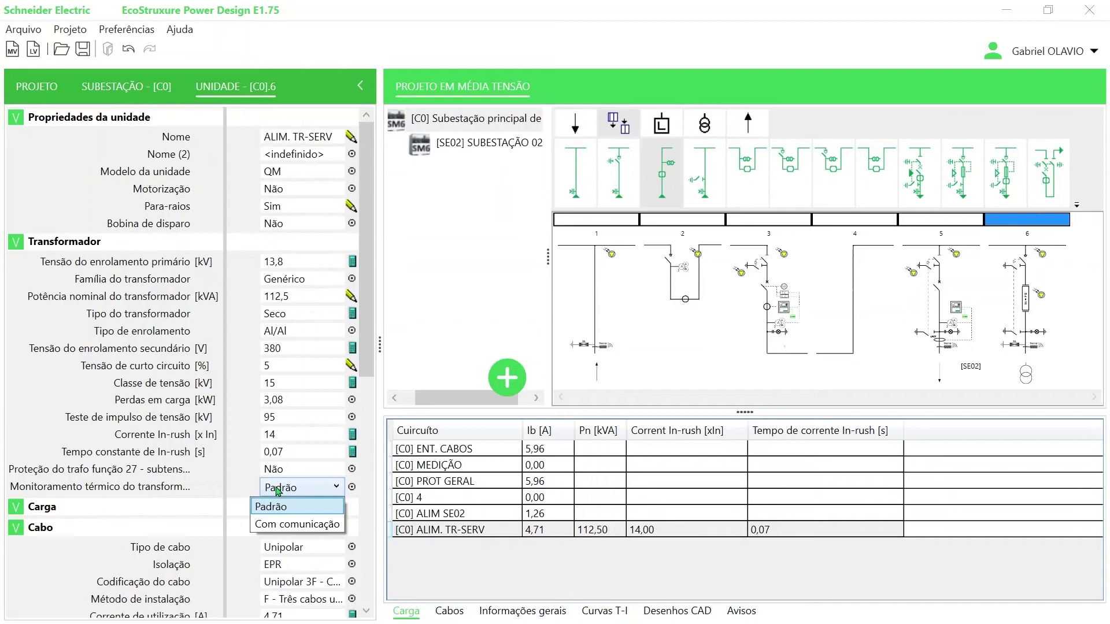
Step: Keep the ALIM. TR-SERV cable as Unipolar with EPR insulation and set its installation method to C, closed channel in the ground
{"action": "scroll", "coordinate": [82, 405], "scroll_direction": "down", "scroll_amount": 5}
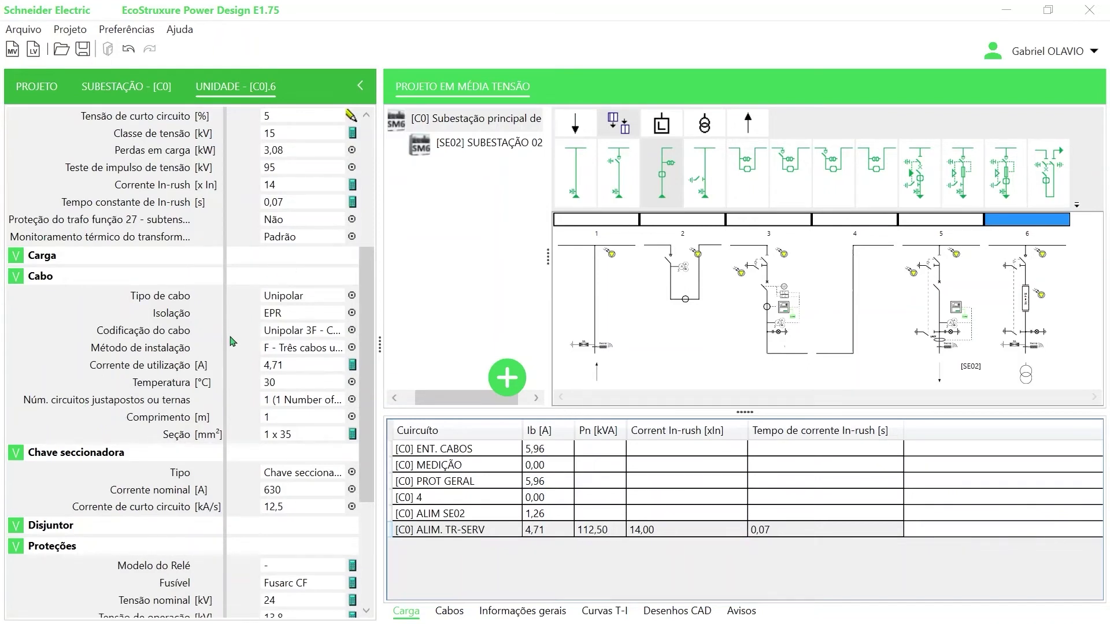
{"action": "left_click", "coordinate": [306, 298]}
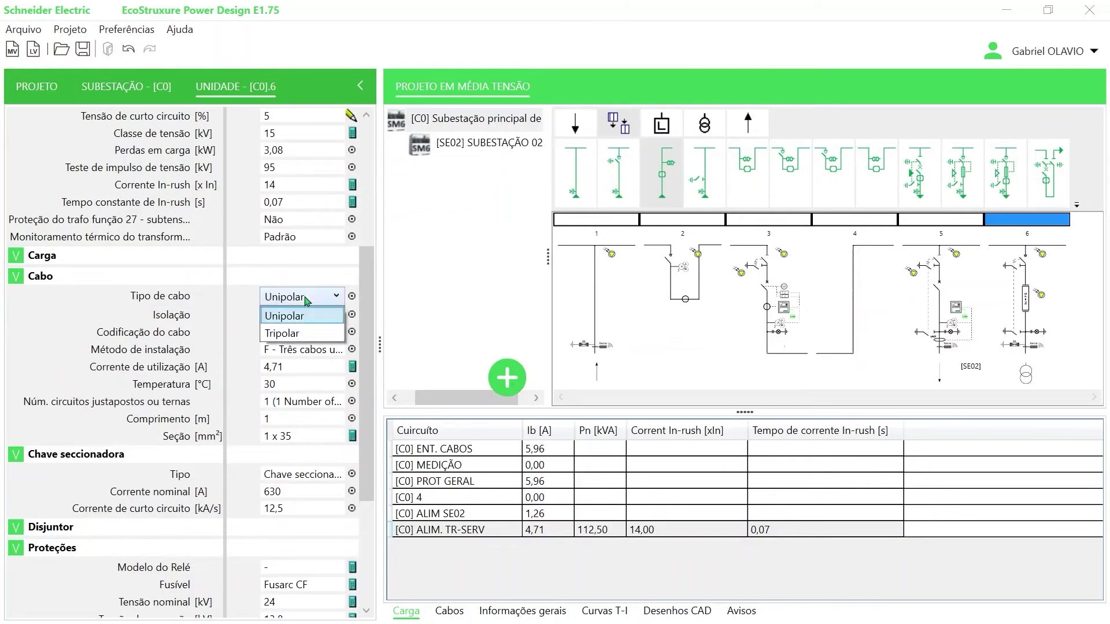
{"action": "left_click", "coordinate": [240, 302]}
{"action": "left_click", "coordinate": [288, 313]}
{"action": "left_click", "coordinate": [254, 315]}
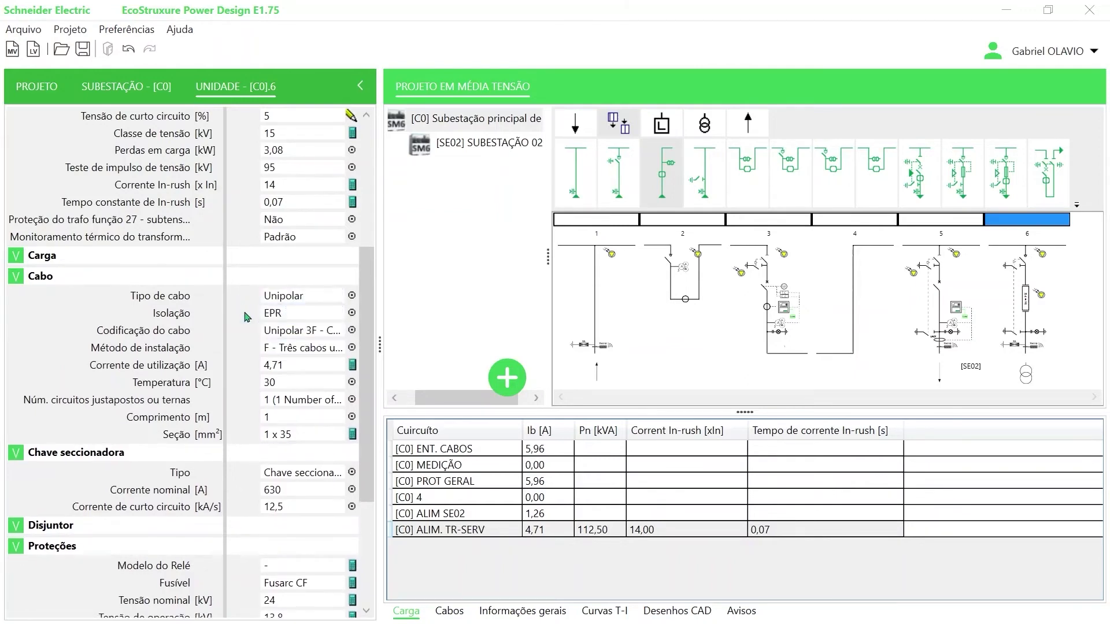
{"action": "left_click", "coordinate": [291, 349]}
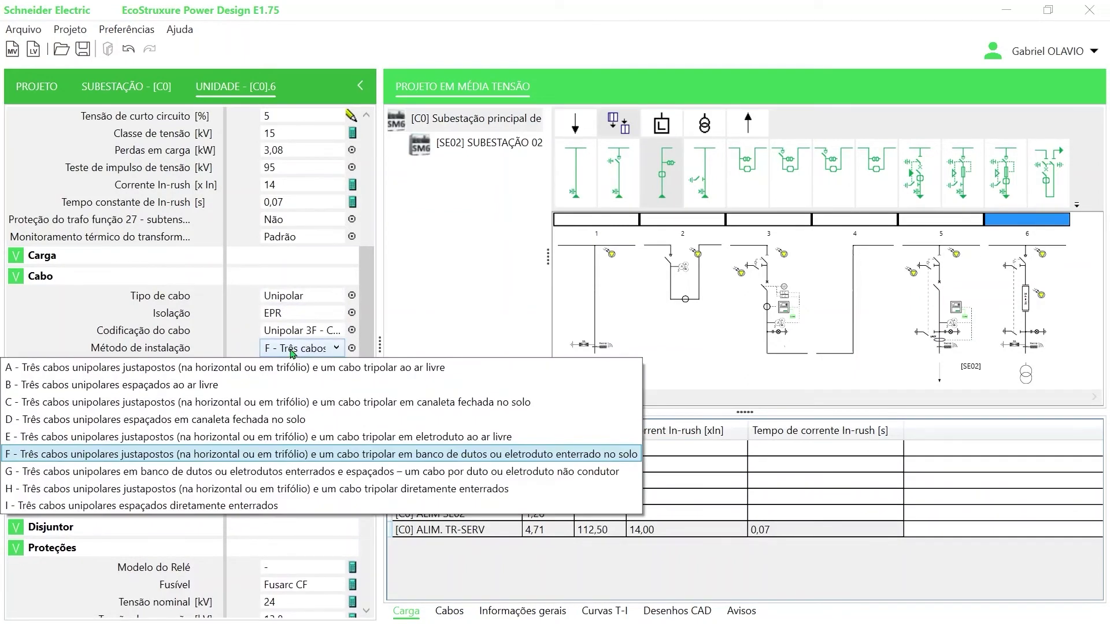
{"action": "left_click", "coordinate": [296, 403]}
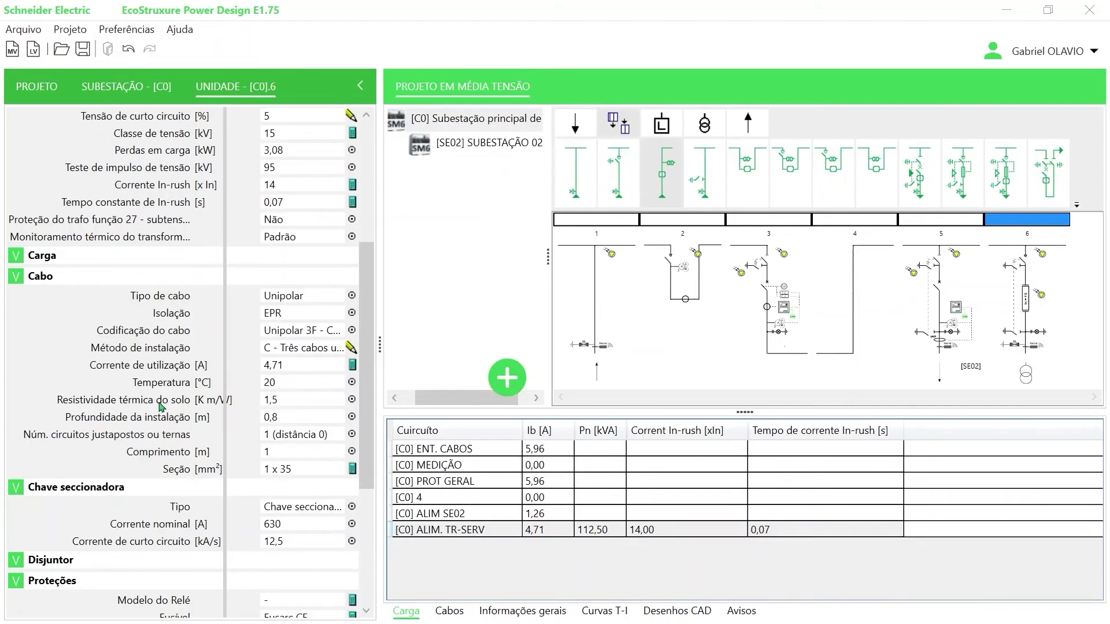
Step: Keep the ALIM. TR-SERV cable's number of adjacent circuits at 1 (distância 0) and set its length to 10 m
{"action": "left_click", "coordinate": [281, 438]}
{"action": "left_click", "coordinate": [281, 438]}
{"action": "left_click", "coordinate": [280, 438]}
{"action": "left_click", "coordinate": [307, 457]}
{"action": "type", "text": "10"}
Step: Check the available low-voltage breaker (Disjuntor BT) models for ALIM. TR-SERV, keeping NSX250 B
{"action": "scroll", "coordinate": [183, 466], "scroll_direction": "down", "scroll_amount": 2}
{"action": "scroll", "coordinate": [182, 466], "scroll_direction": "down", "scroll_amount": 3}
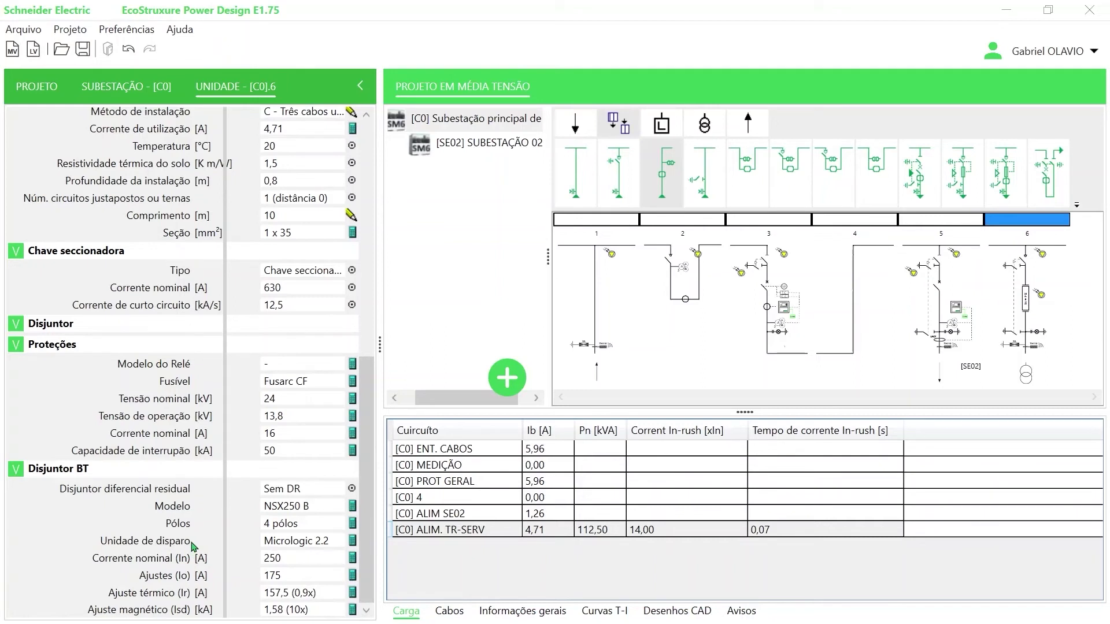
{"action": "left_click", "coordinate": [313, 507]}
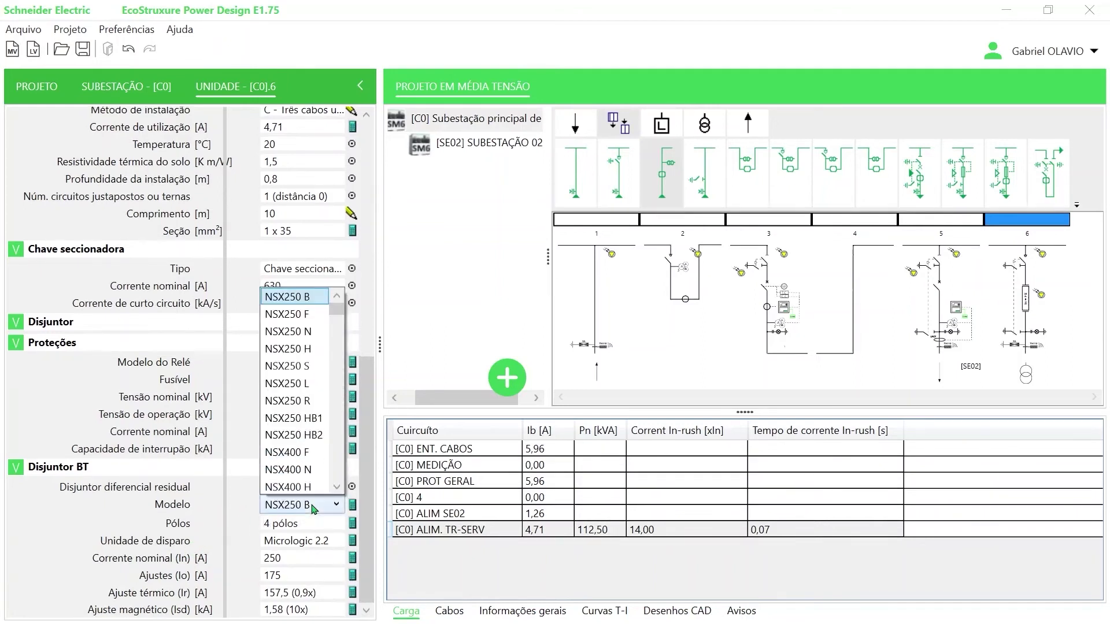
{"action": "scroll", "coordinate": [301, 460], "scroll_direction": "down", "scroll_amount": 5}
{"action": "scroll", "coordinate": [301, 459], "scroll_direction": "up", "scroll_amount": 5}
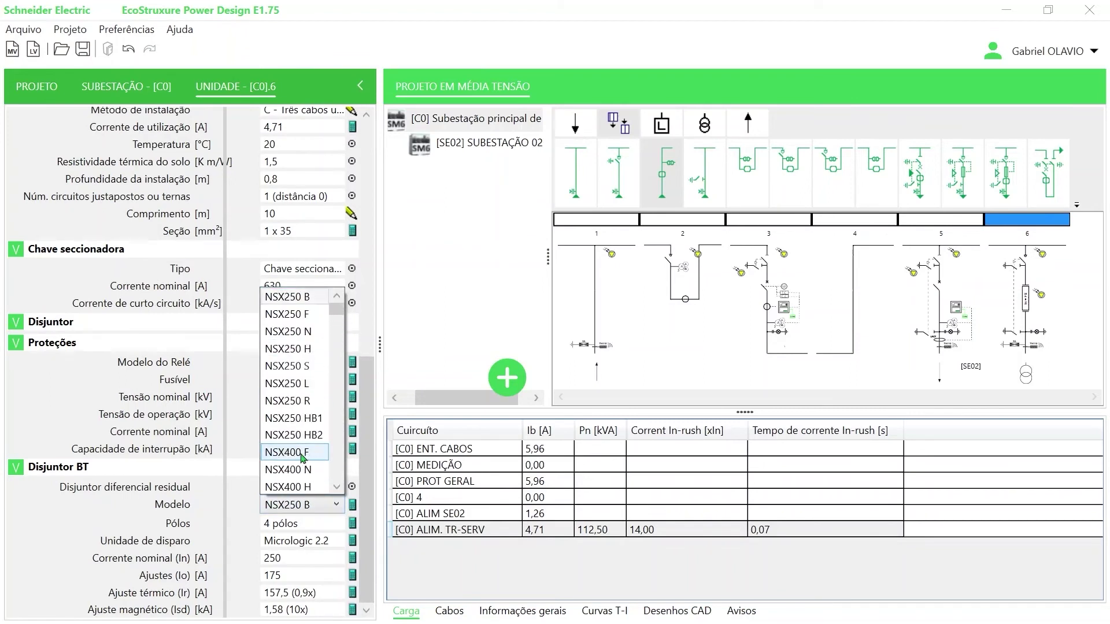
{"action": "left_click", "coordinate": [134, 511]}
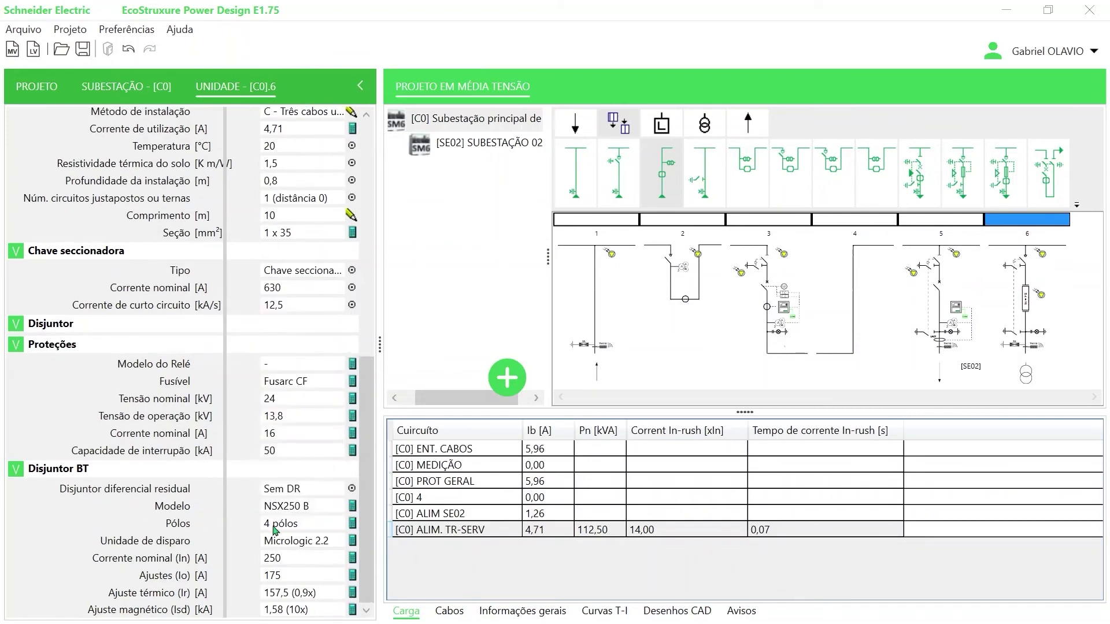
Step: Set the ALIM. TR-SERV low-voltage breaker to 3 pólos and keep the Micrologic 2.2 trip unit
{"action": "left_click", "coordinate": [280, 528]}
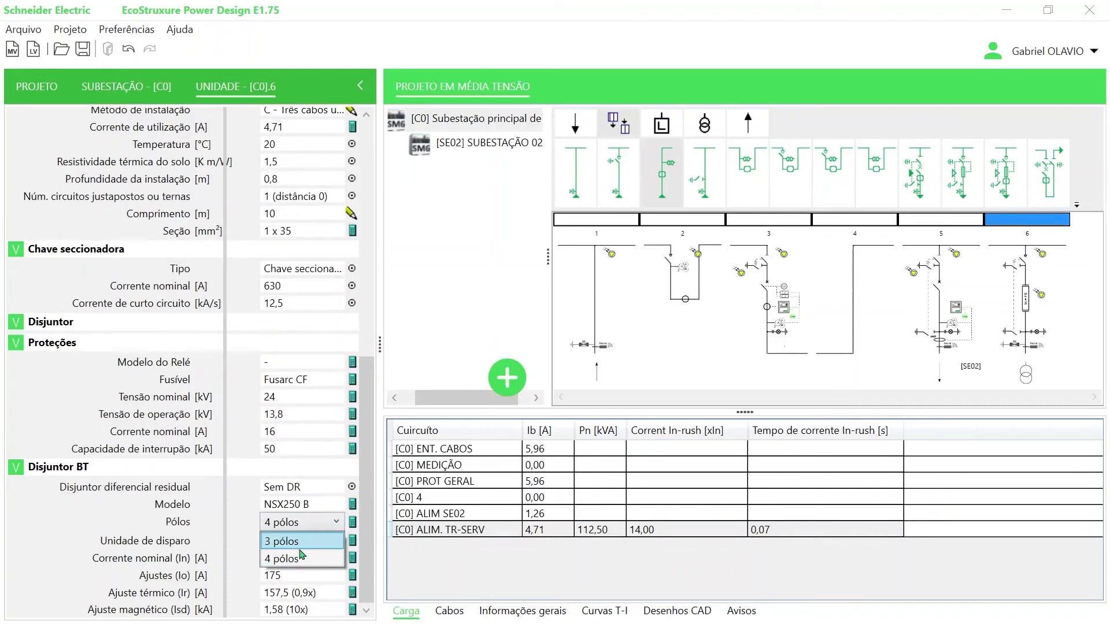
{"action": "left_click", "coordinate": [299, 546]}
{"action": "left_click", "coordinate": [306, 541]}
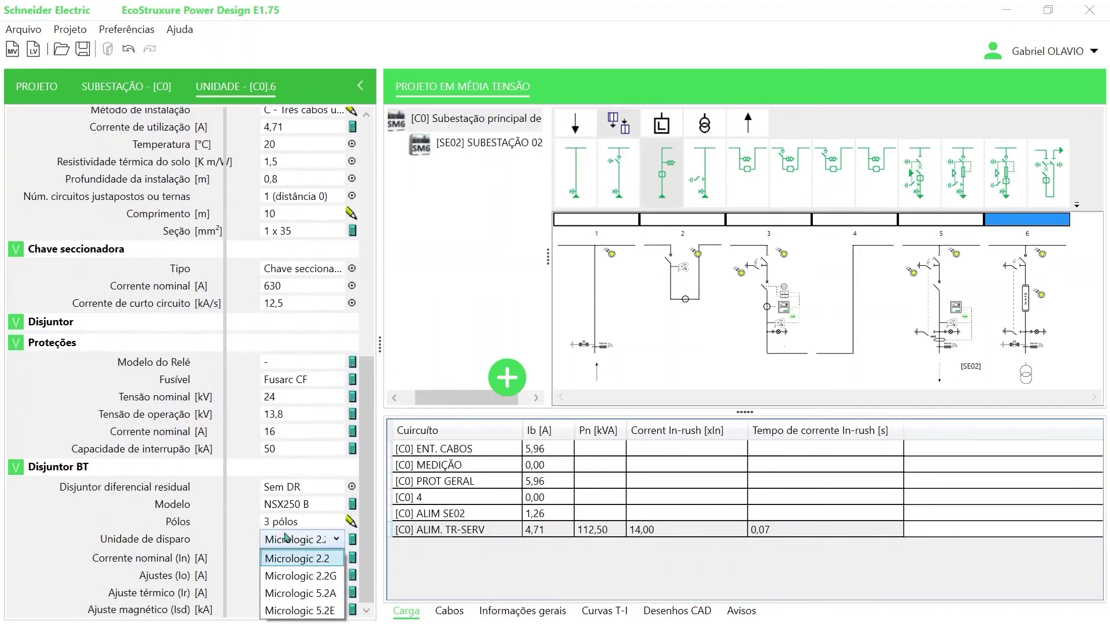
{"action": "left_click", "coordinate": [209, 524]}
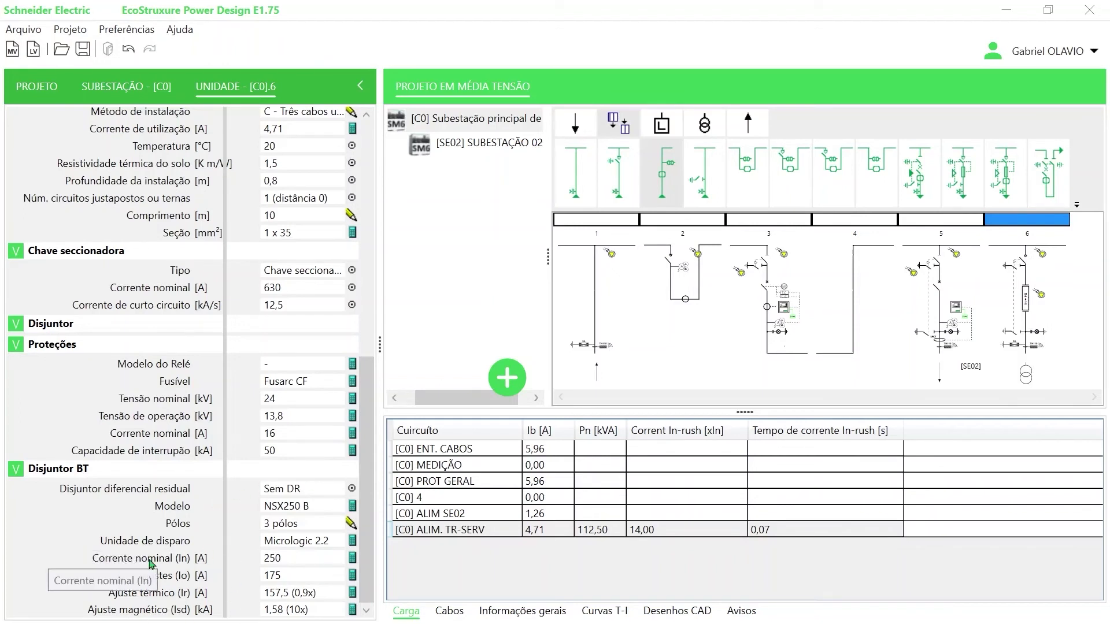
Step: Name unit 1 of the SE02 substation ENTRADA and set its surge arrester option (Para-raios) to Sim
{"action": "scroll", "coordinate": [152, 561], "scroll_direction": "up", "scroll_amount": 8}
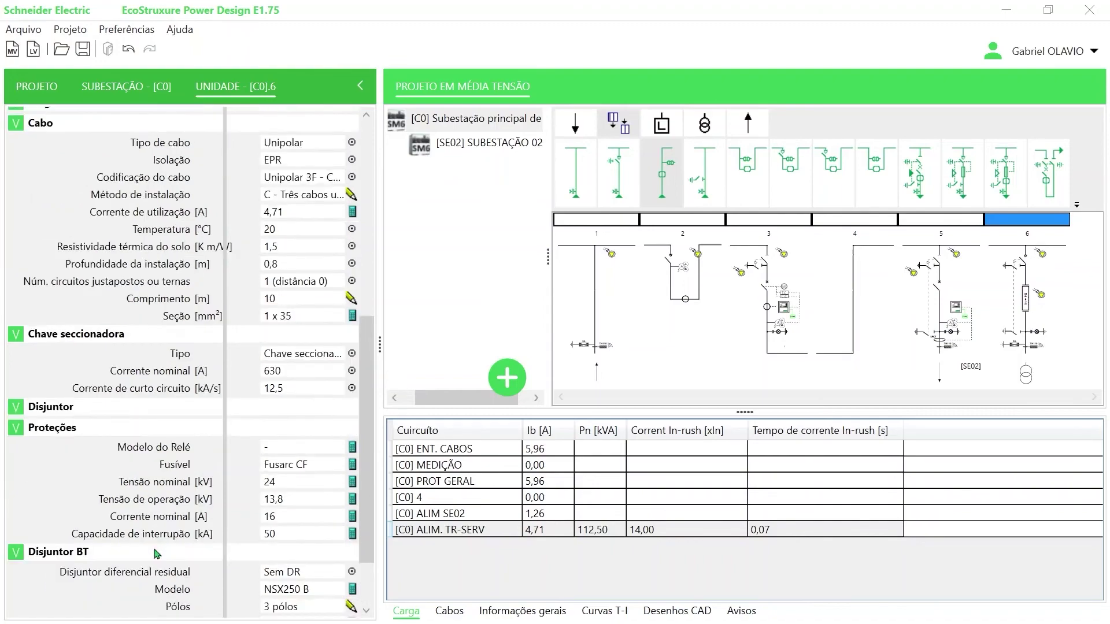
{"action": "scroll", "coordinate": [155, 554], "scroll_direction": "up", "scroll_amount": 1}
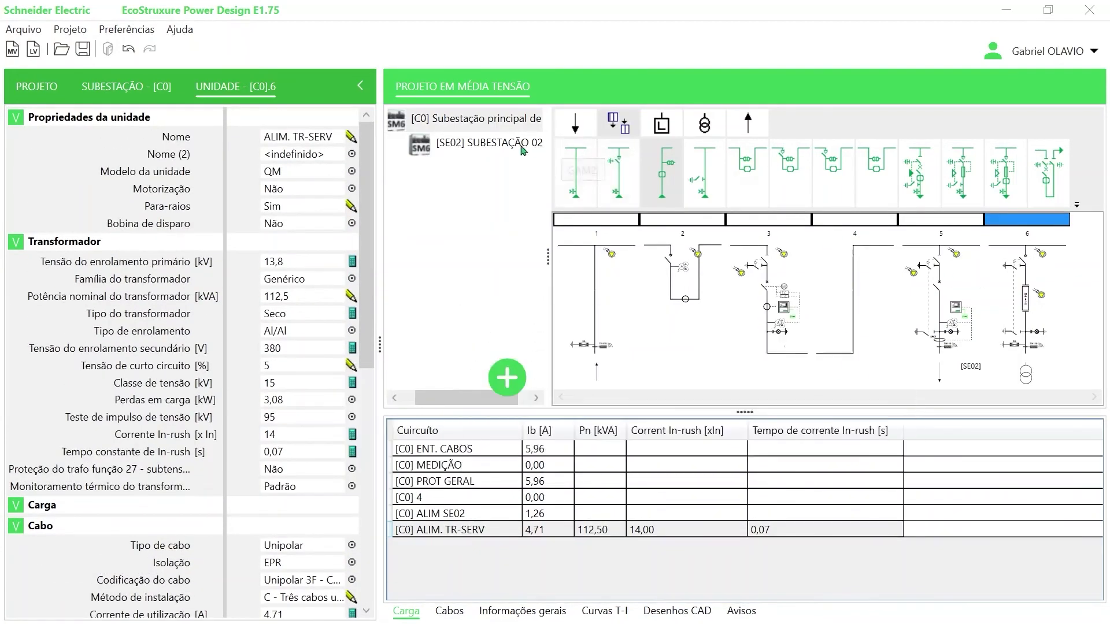
{"action": "left_click", "coordinate": [501, 145]}
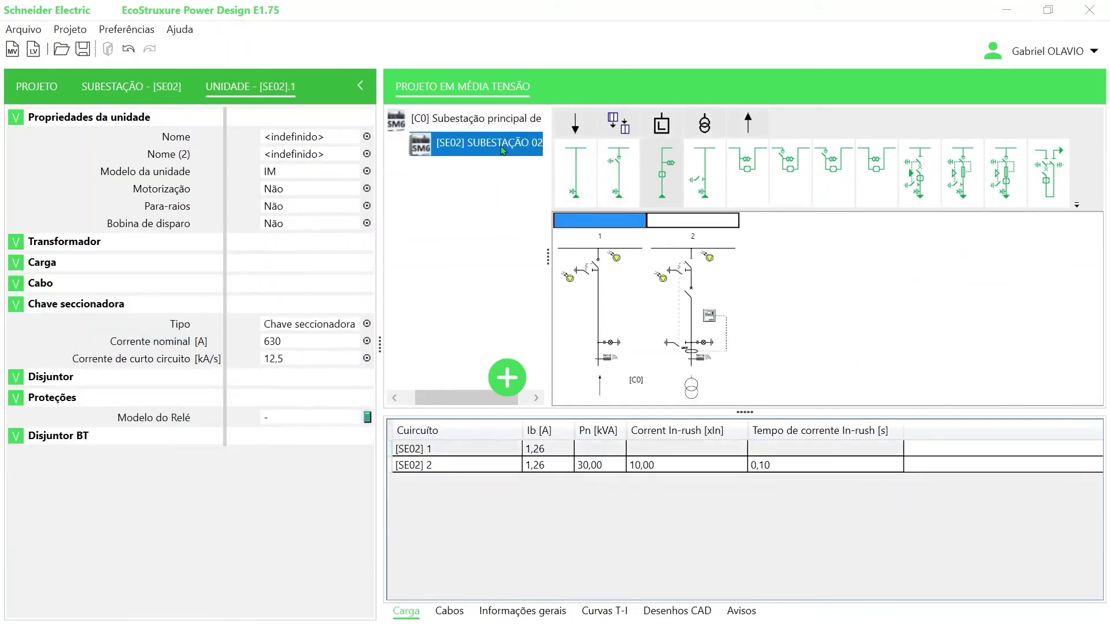
{"action": "left_click", "coordinate": [591, 269]}
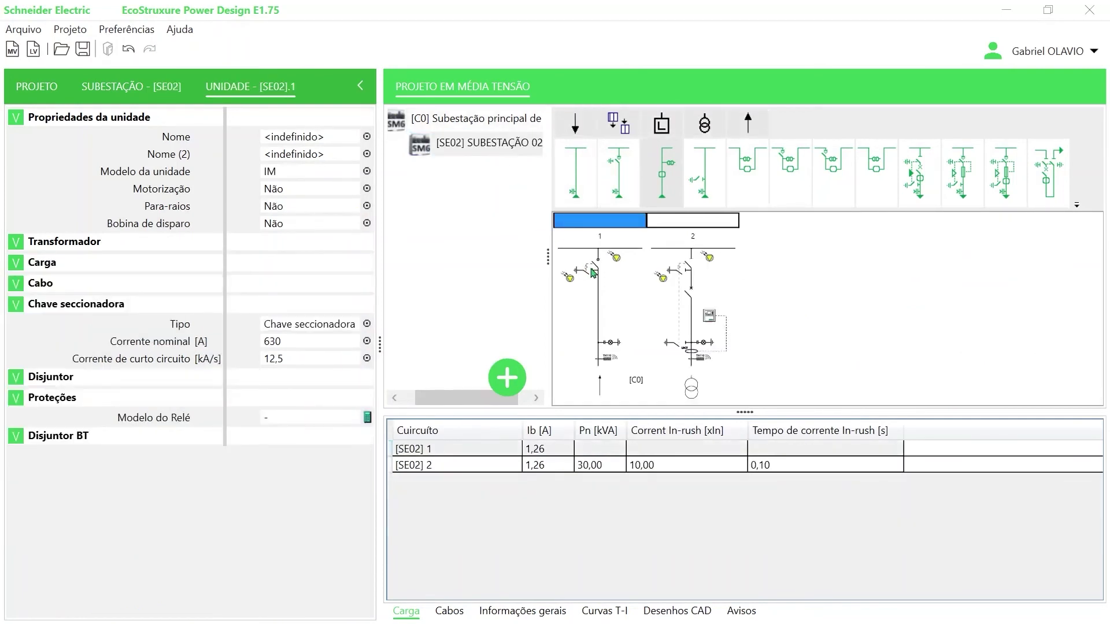
{"action": "left_click", "coordinate": [333, 139]}
{"action": "type", "text": "ENTRADA"}
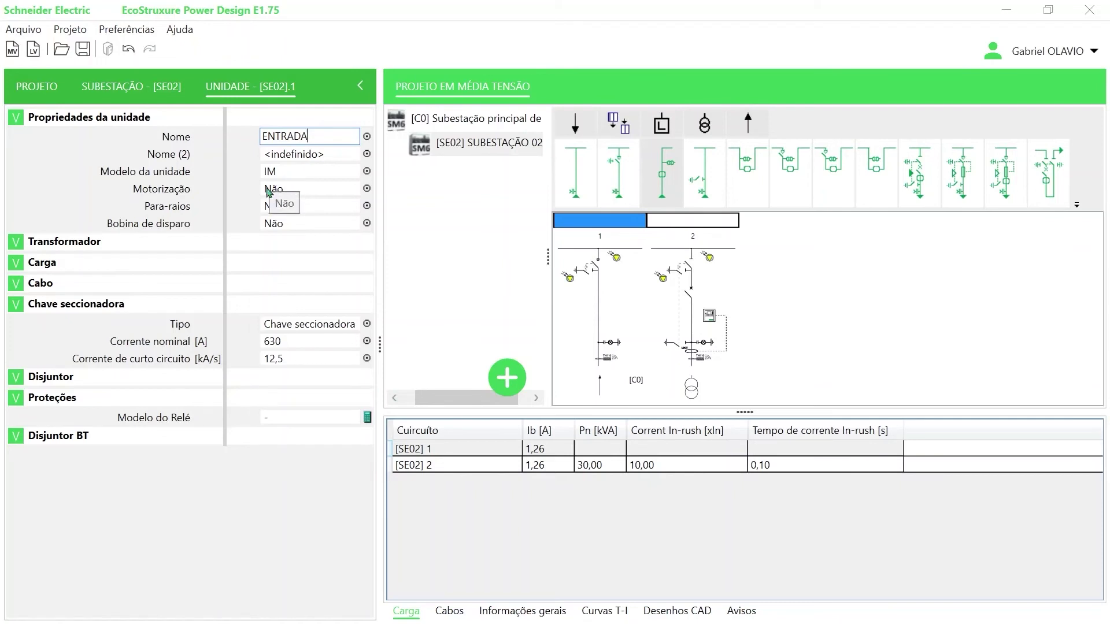
{"action": "key", "text": "Return"}
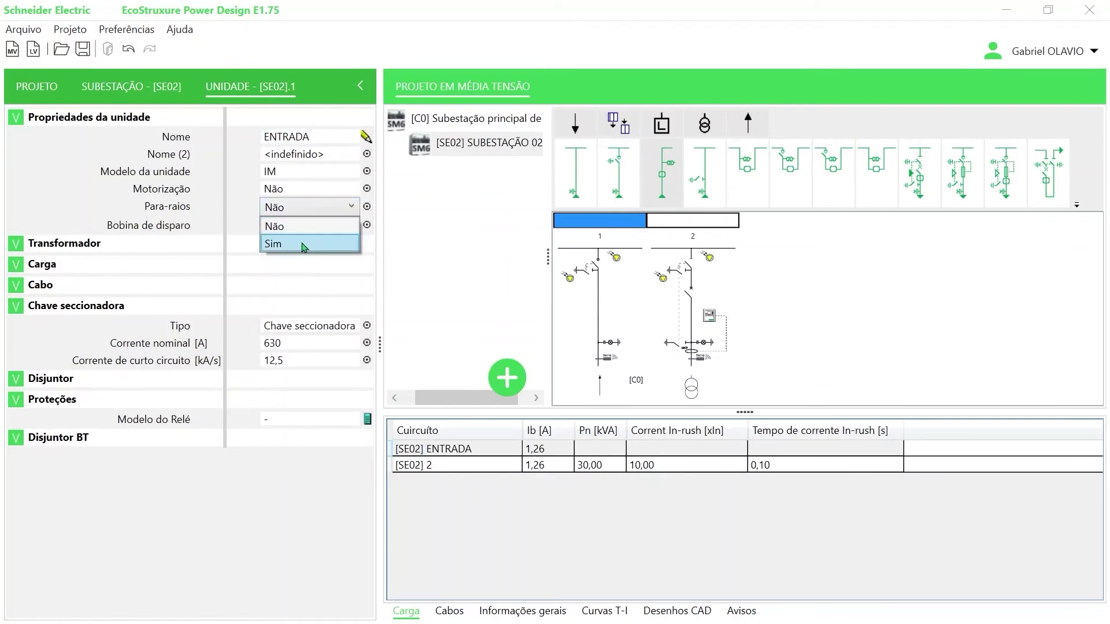
{"action": "left_click", "coordinate": [303, 245]}
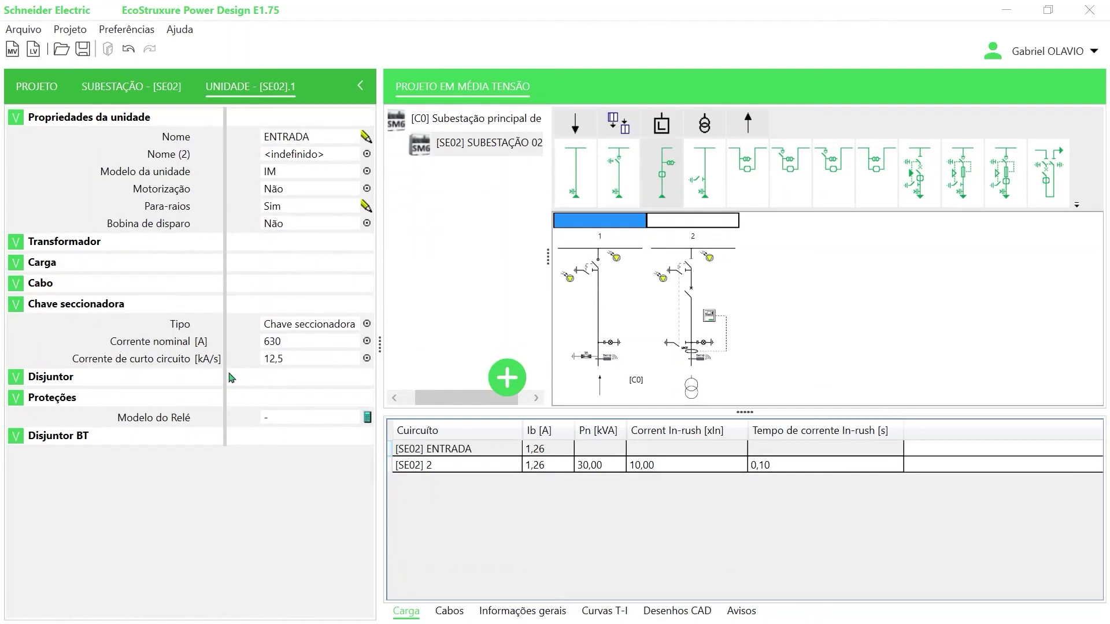
Step: Name unit 2 of the SE02 substation ALIM TR-01 and set its Motorização and Bobina de disparo options to Sim
{"action": "left_click", "coordinate": [694, 278]}
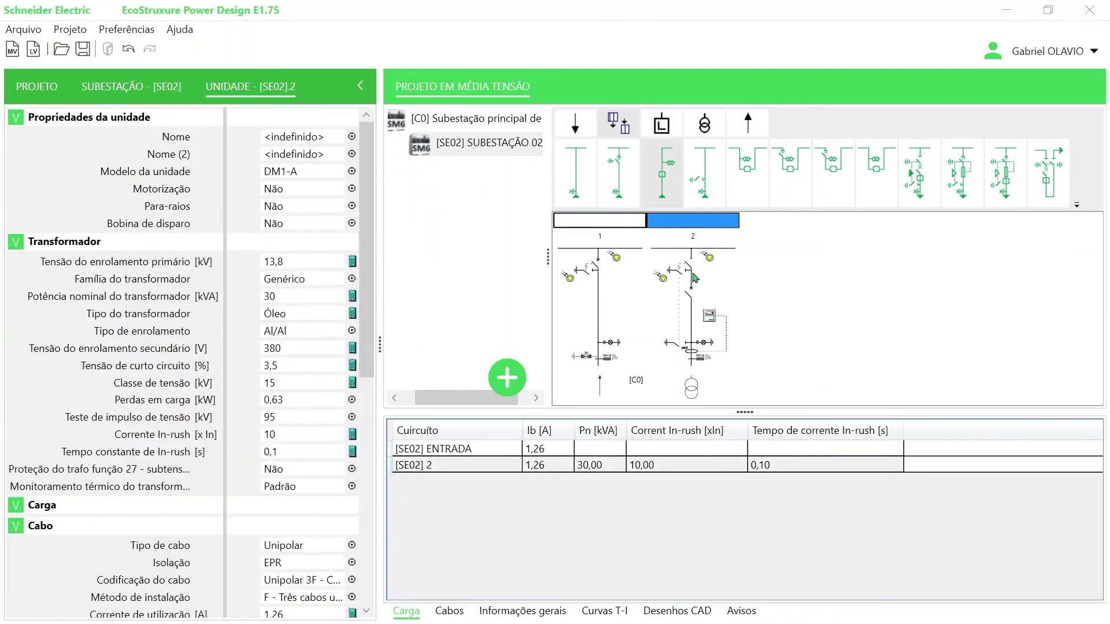
{"action": "left_click", "coordinate": [294, 137]}
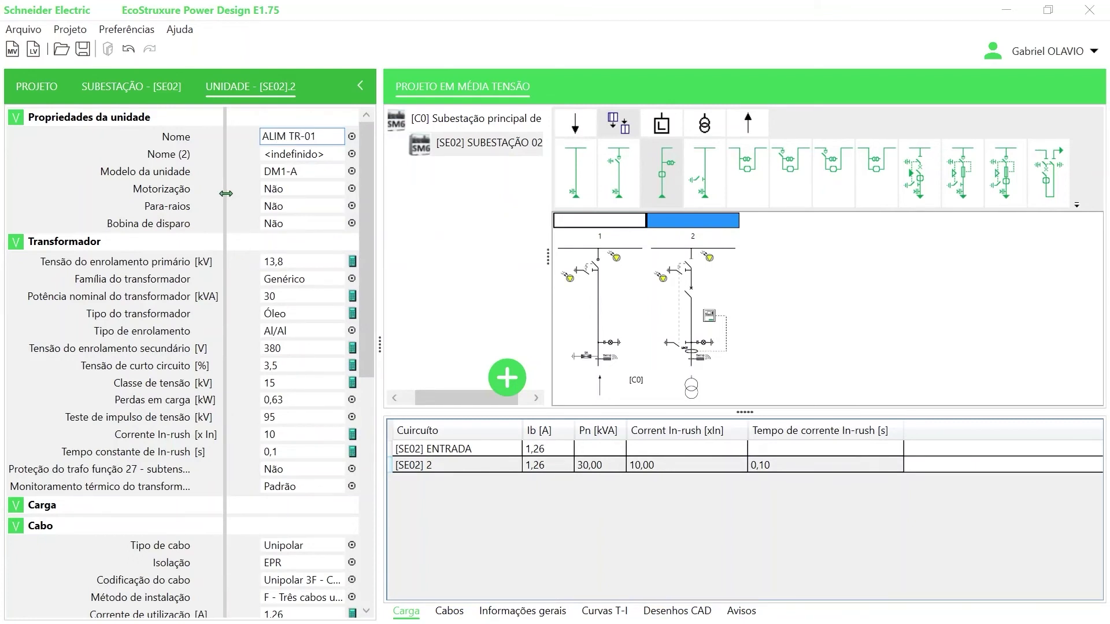
{"action": "left_click", "coordinate": [306, 188]}
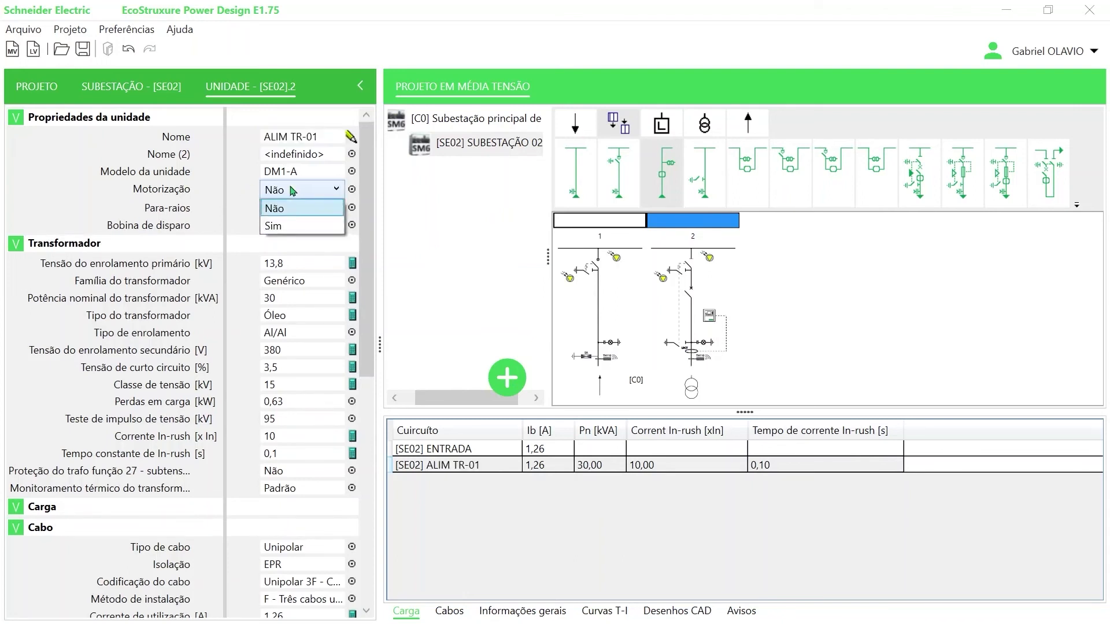
{"action": "left_click", "coordinate": [283, 227]}
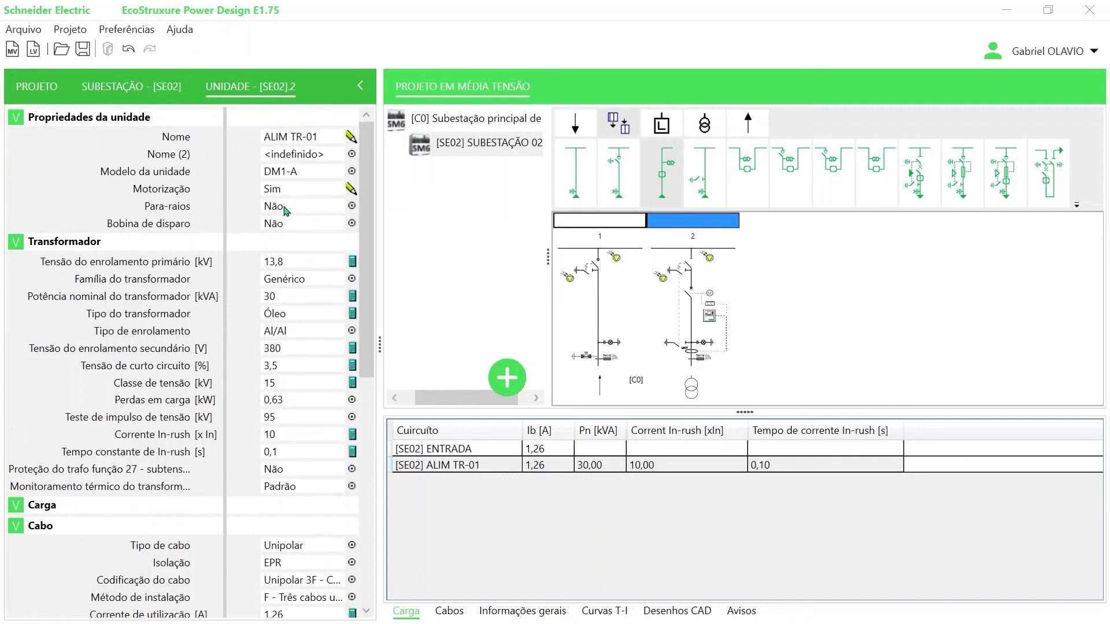
{"action": "left_click", "coordinate": [284, 225]}
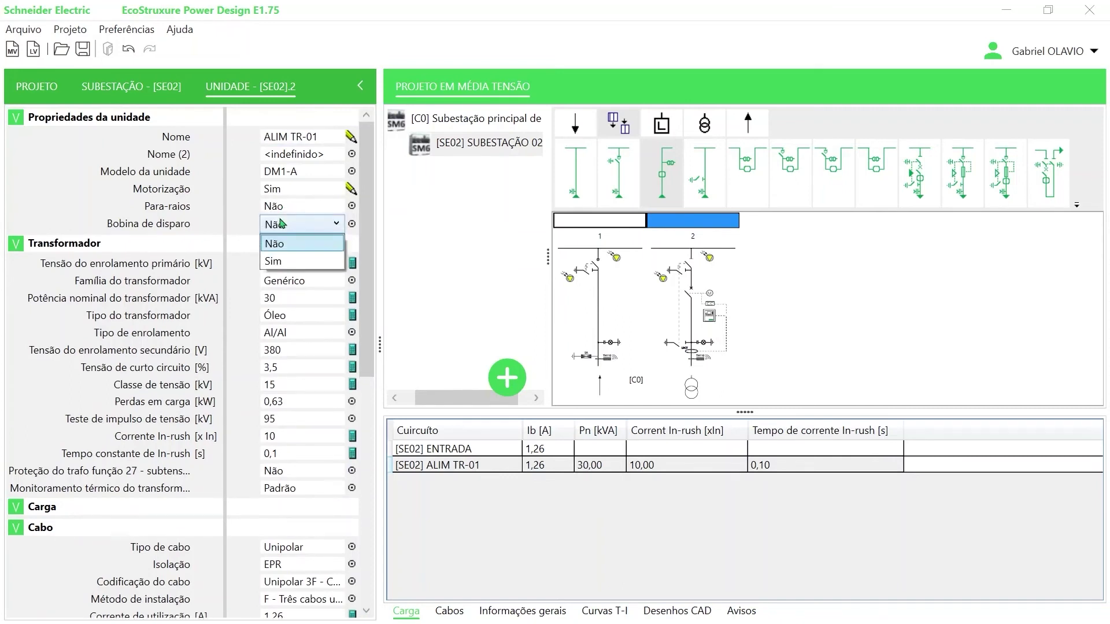
{"action": "left_click", "coordinate": [268, 263]}
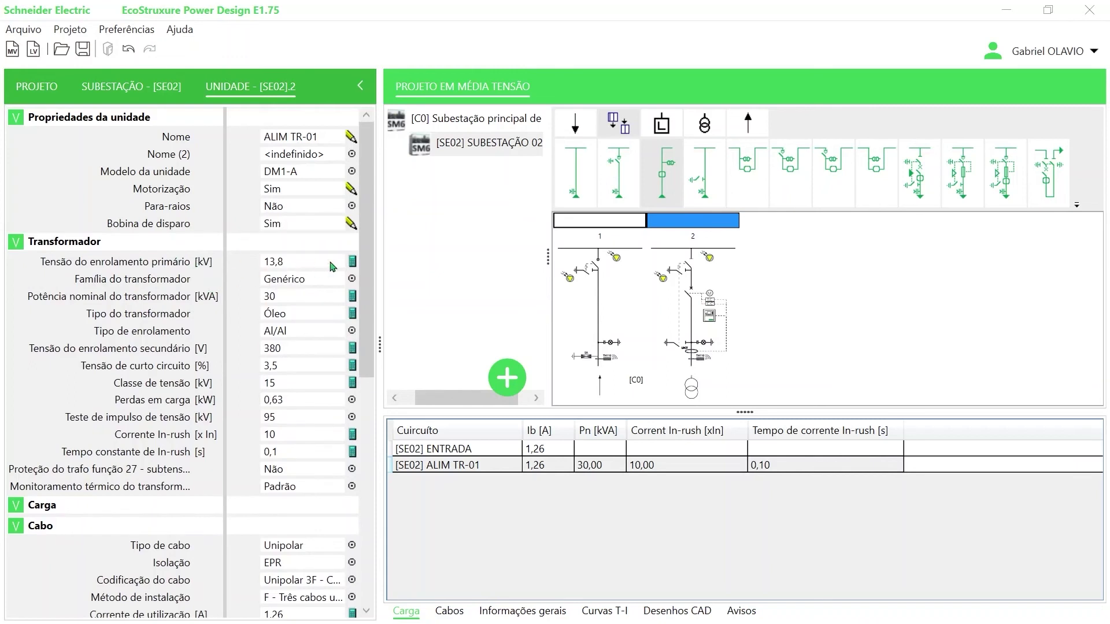
Step: Keep the ALIM TR-01 transformer family as Genérico and set its nominal power to 1500 kVA
{"action": "left_click", "coordinate": [297, 281]}
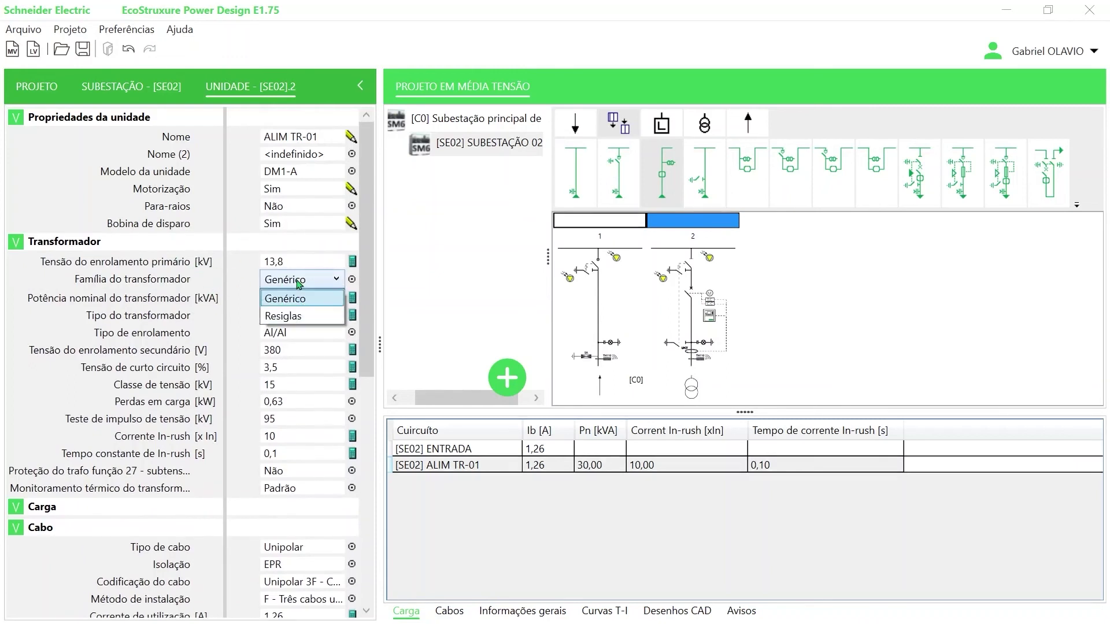
{"action": "left_click", "coordinate": [289, 298]}
{"action": "left_click", "coordinate": [270, 297]}
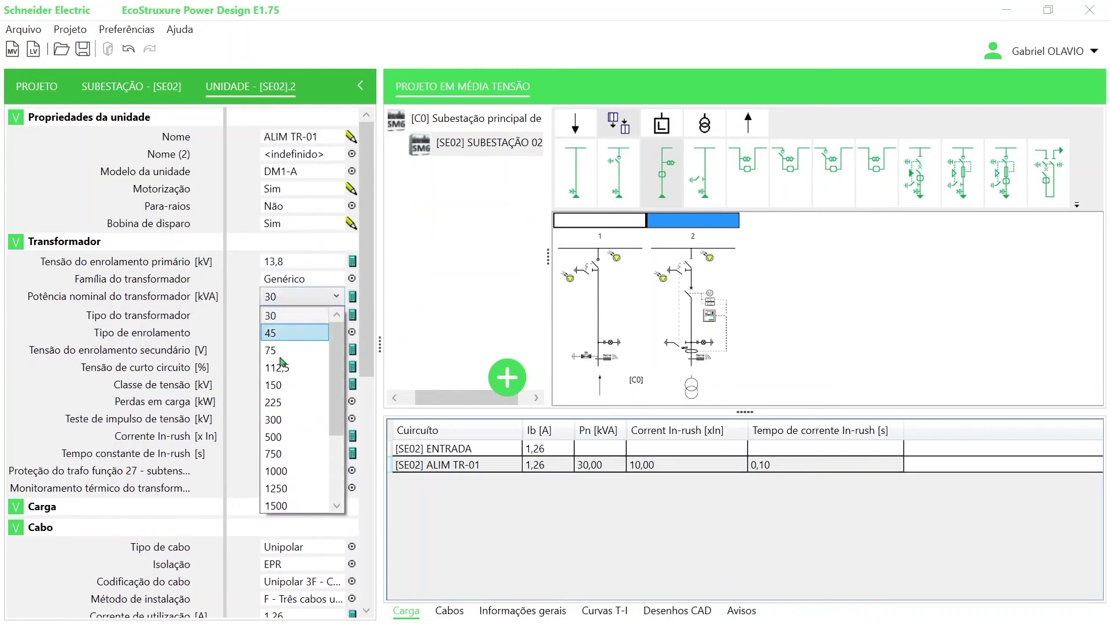
{"action": "scroll", "coordinate": [280, 362], "scroll_direction": "down", "scroll_amount": 2}
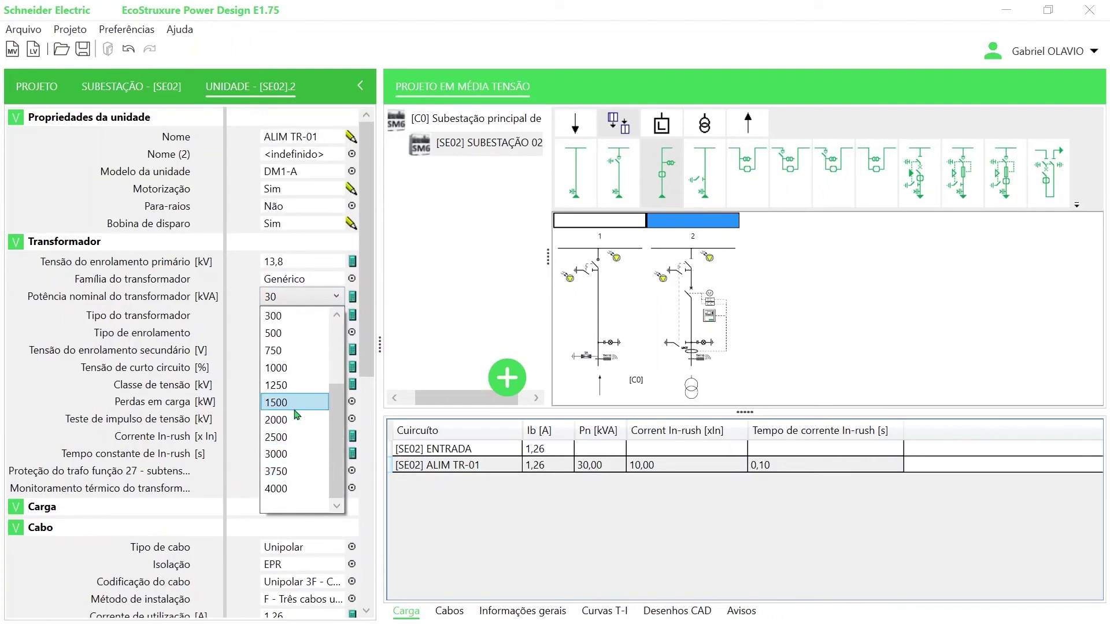
{"action": "key", "text": "Return"}
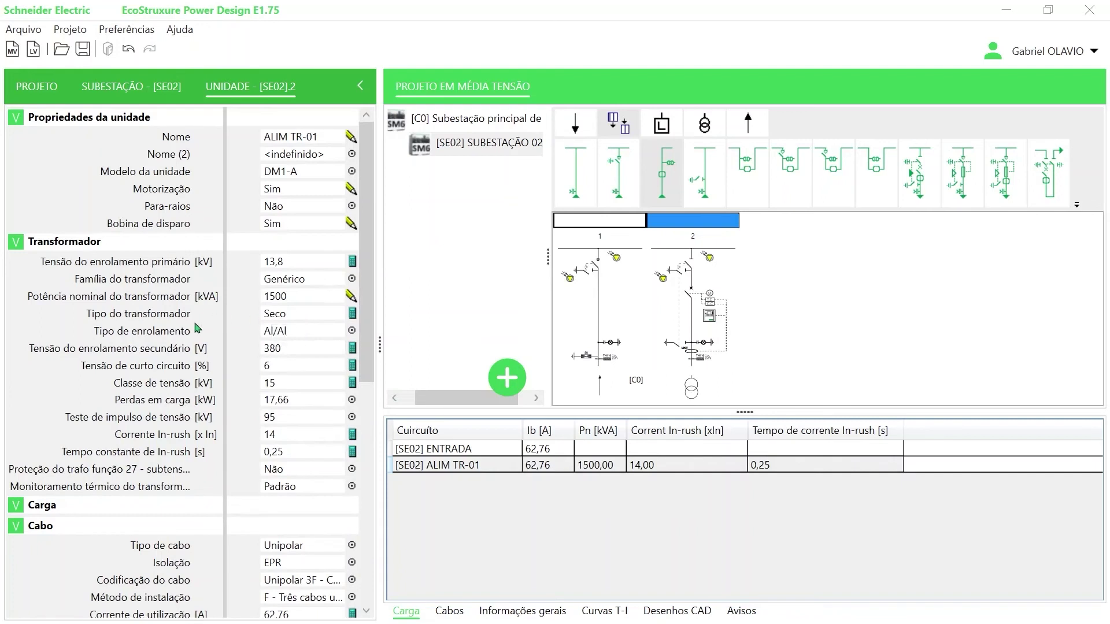
Step: Set the ALIM TR-01 transformer's secondary winding voltage to 480 V and confirm its short-circuit voltage as 6 %
{"action": "left_click", "coordinate": [283, 350]}
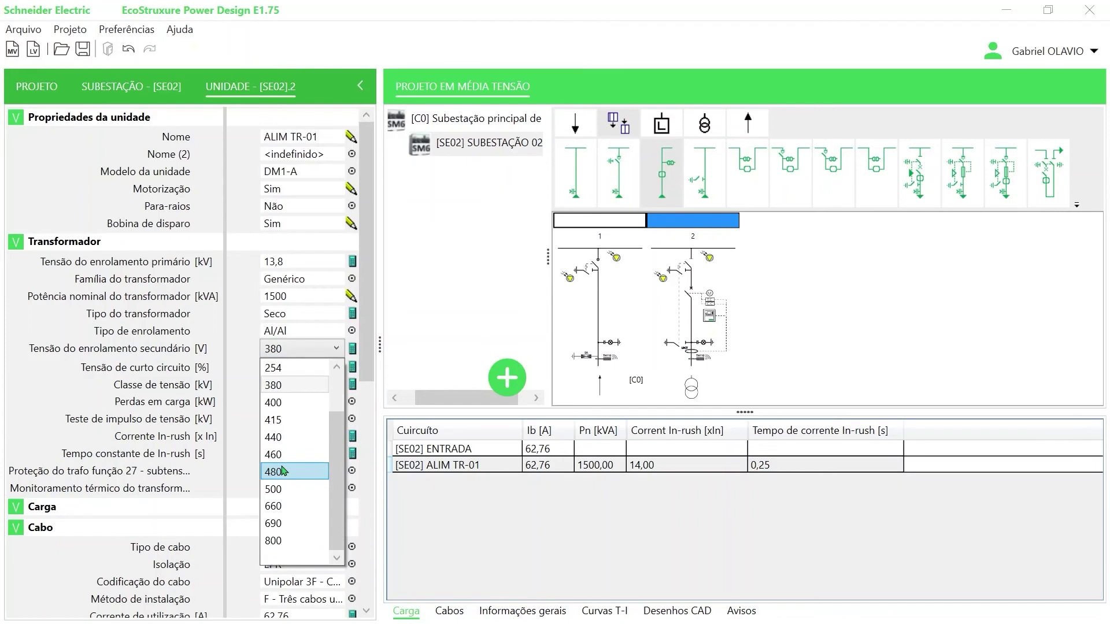
{"action": "left_click", "coordinate": [283, 471]}
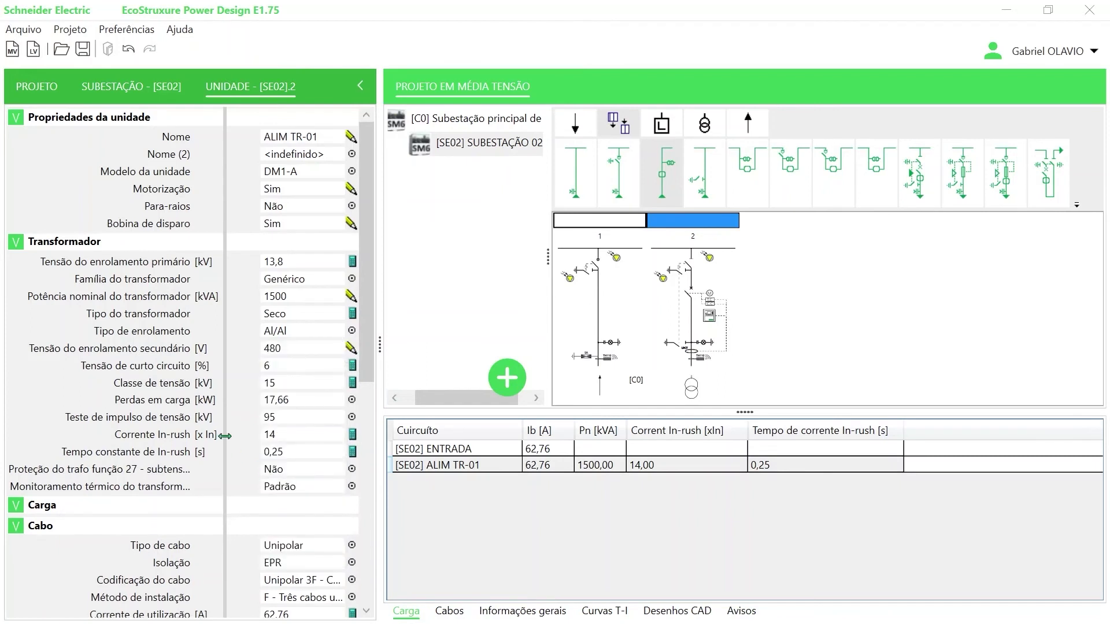
{"action": "left_click", "coordinate": [292, 365]}
{"action": "key", "text": "Return"}
Step: Check the thermal monitoring options for the ALIM TR-01 transformer, keeping Padrão
{"action": "left_click", "coordinate": [314, 487]}
{"action": "left_click", "coordinate": [313, 487]}
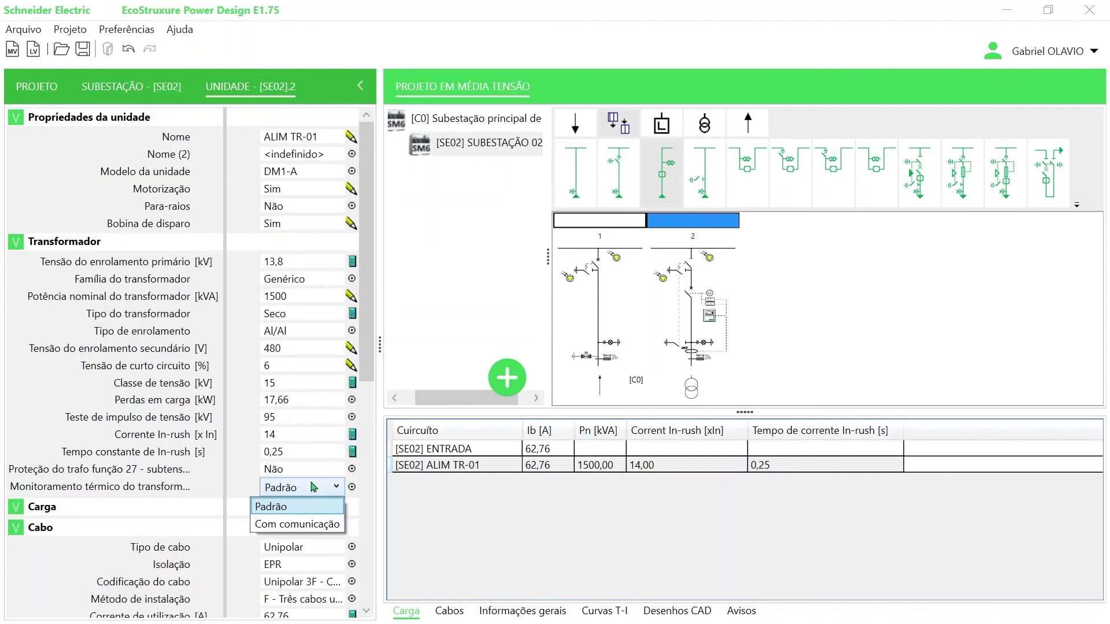
{"action": "left_click", "coordinate": [230, 471]}
Step: Set the ALIM TR-01 cable's installation method to B - Três cabos unipolares espaçados ao ar livre and its length to 10 m
{"action": "scroll", "coordinate": [236, 469], "scroll_direction": "down", "scroll_amount": 5}
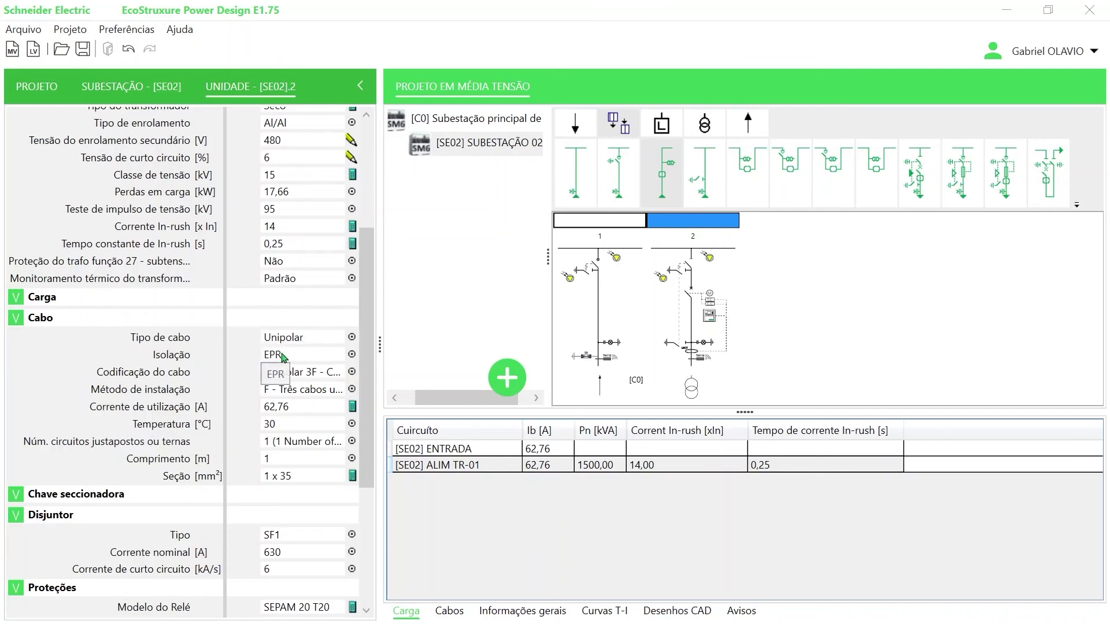
{"action": "left_click", "coordinate": [301, 390]}
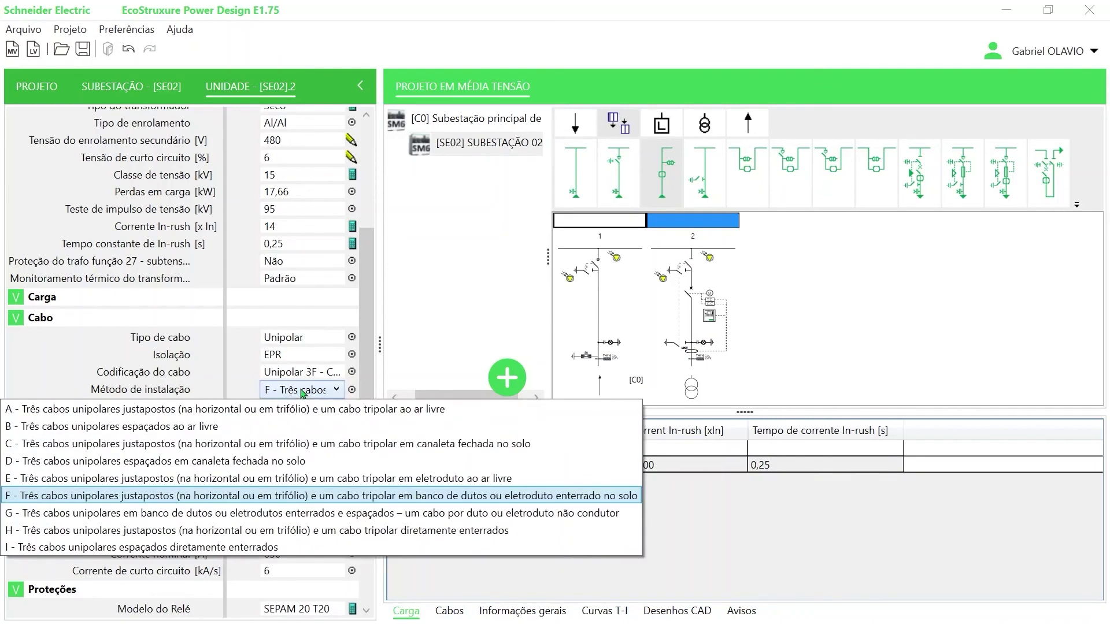
{"action": "left_click", "coordinate": [170, 427]}
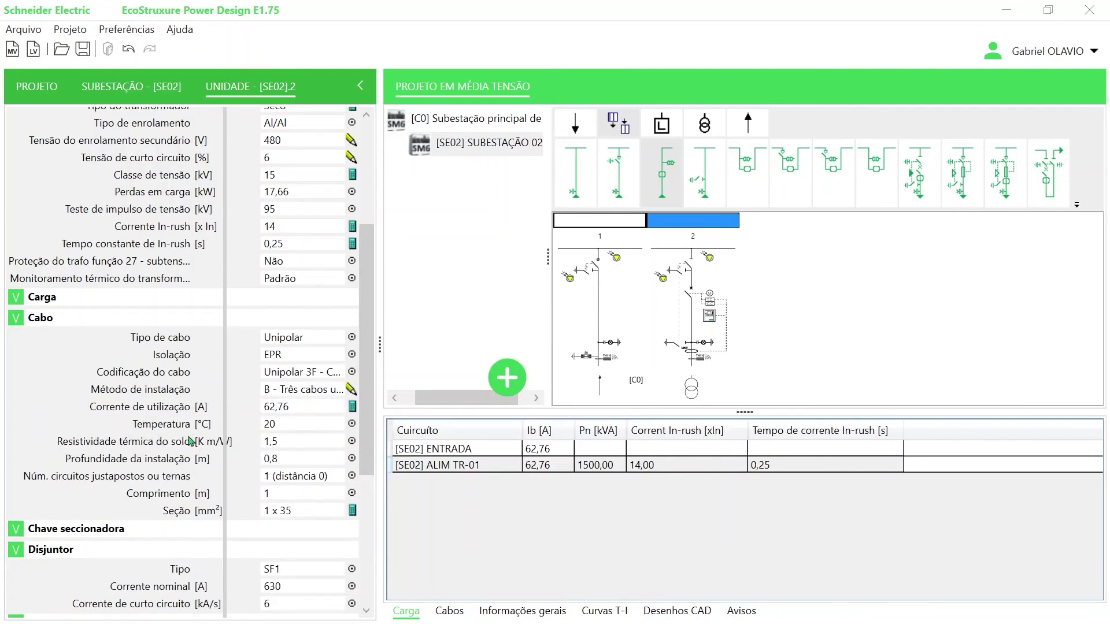
{"action": "left_click", "coordinate": [308, 477]}
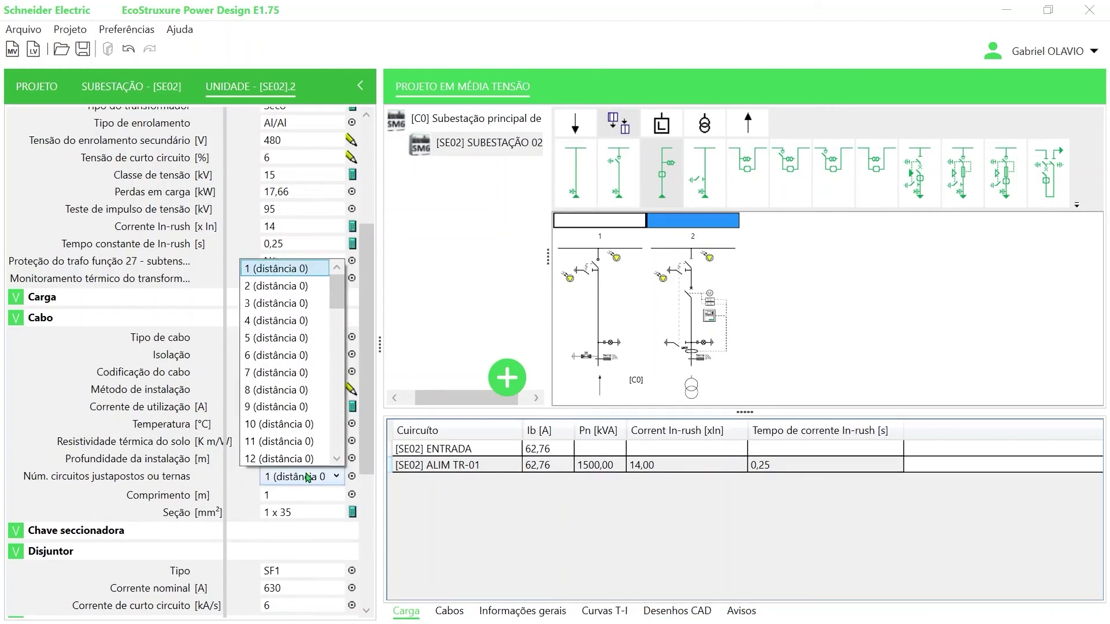
{"action": "left_click", "coordinate": [220, 476]}
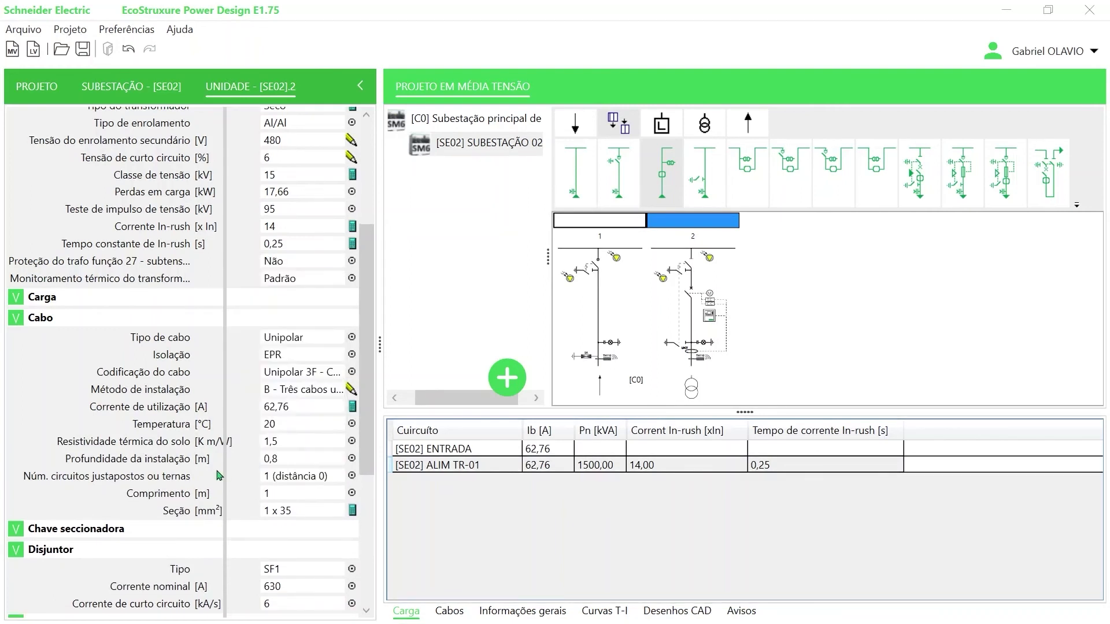
{"action": "left_click", "coordinate": [284, 495]}
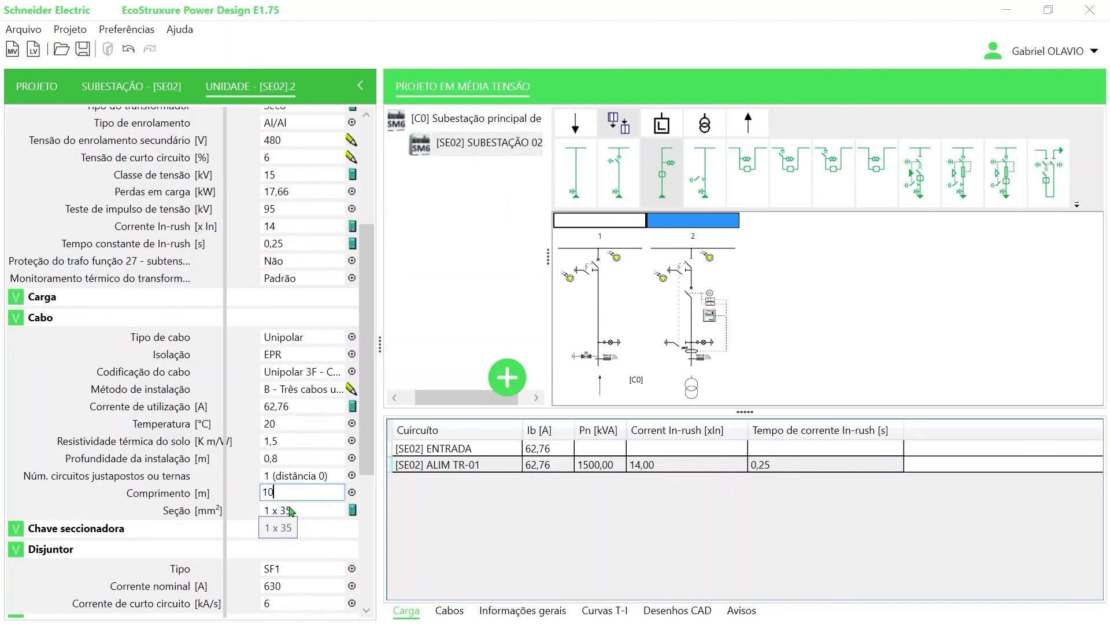
{"action": "left_click", "coordinate": [210, 529]}
Step: Set the ALIM TR-01 protection relay model to Easergy P3U10, keeping its input/output interface (Interface Entrada/Saída) at Não
{"action": "scroll", "coordinate": [210, 490], "scroll_direction": "down", "scroll_amount": 3}
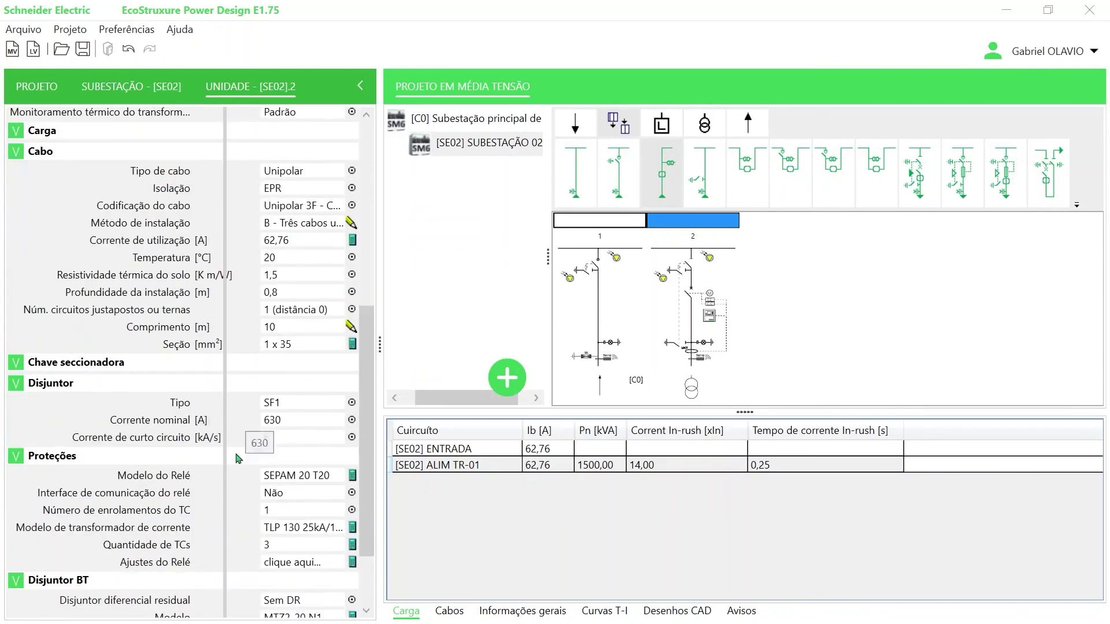
{"action": "scroll", "coordinate": [239, 458], "scroll_direction": "down", "scroll_amount": 2}
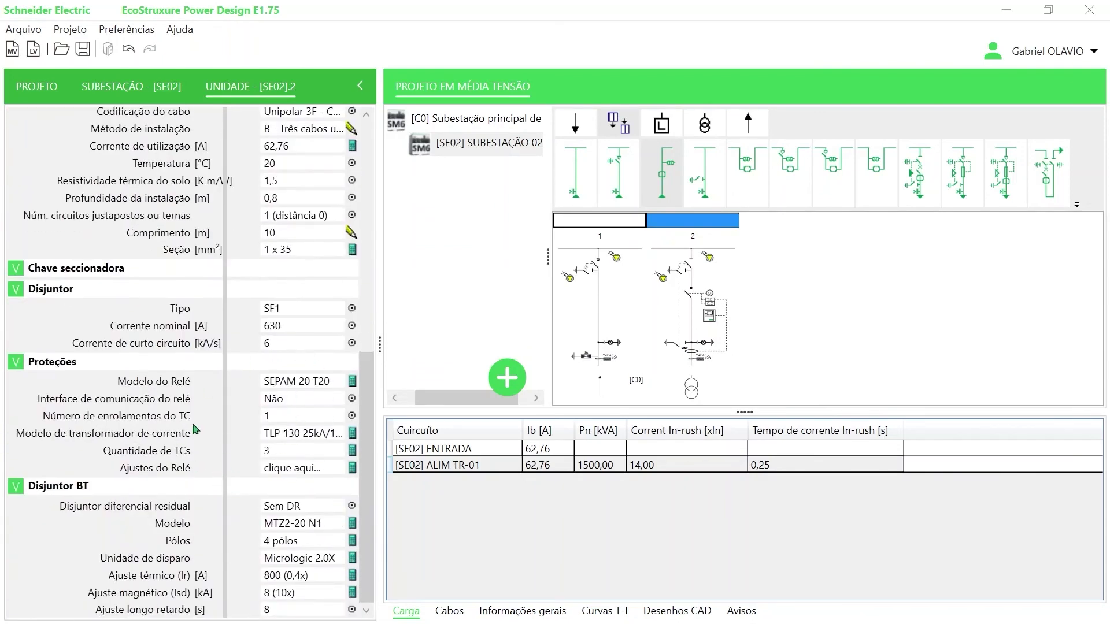
{"action": "left_click", "coordinate": [297, 382]}
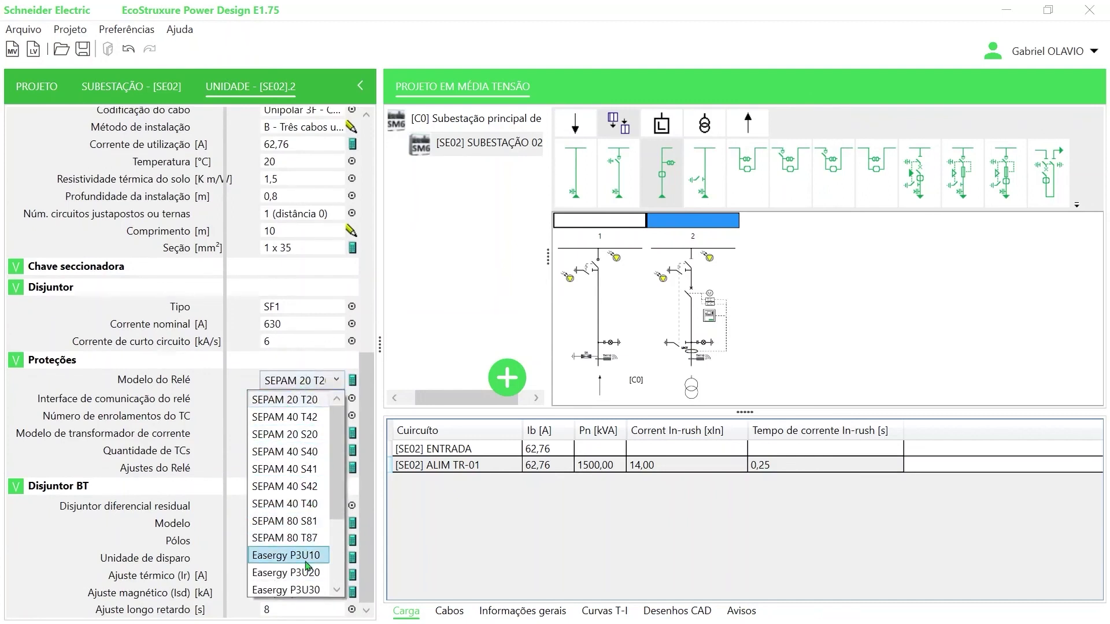
{"action": "left_click", "coordinate": [307, 565]}
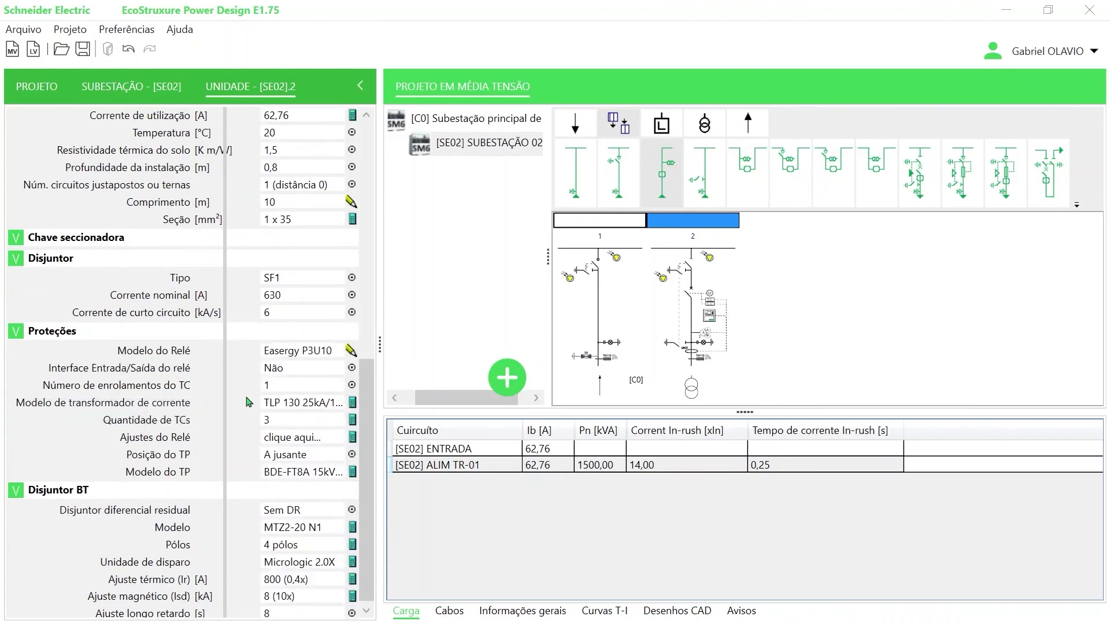
{"action": "left_click", "coordinate": [299, 374]}
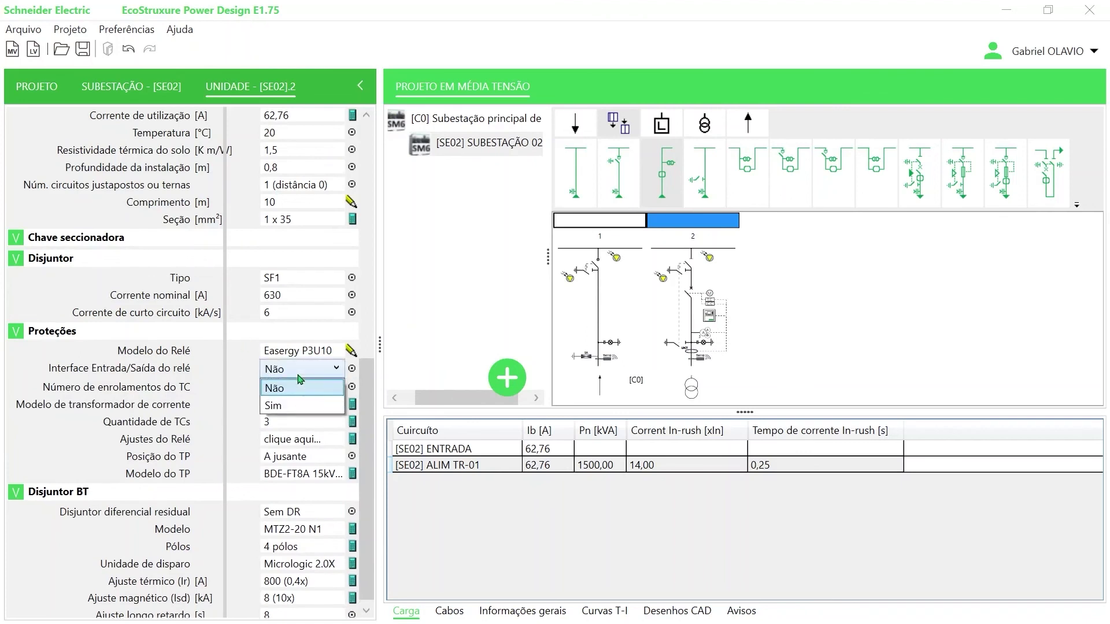
{"action": "left_click", "coordinate": [251, 370]}
Step: Keep 1 winding for the ALIM TR-01 current transformer and set its model to BDE-2600 100/5 100VA cl.0,3 ou 25VA10P20
{"action": "left_click", "coordinate": [276, 387]}
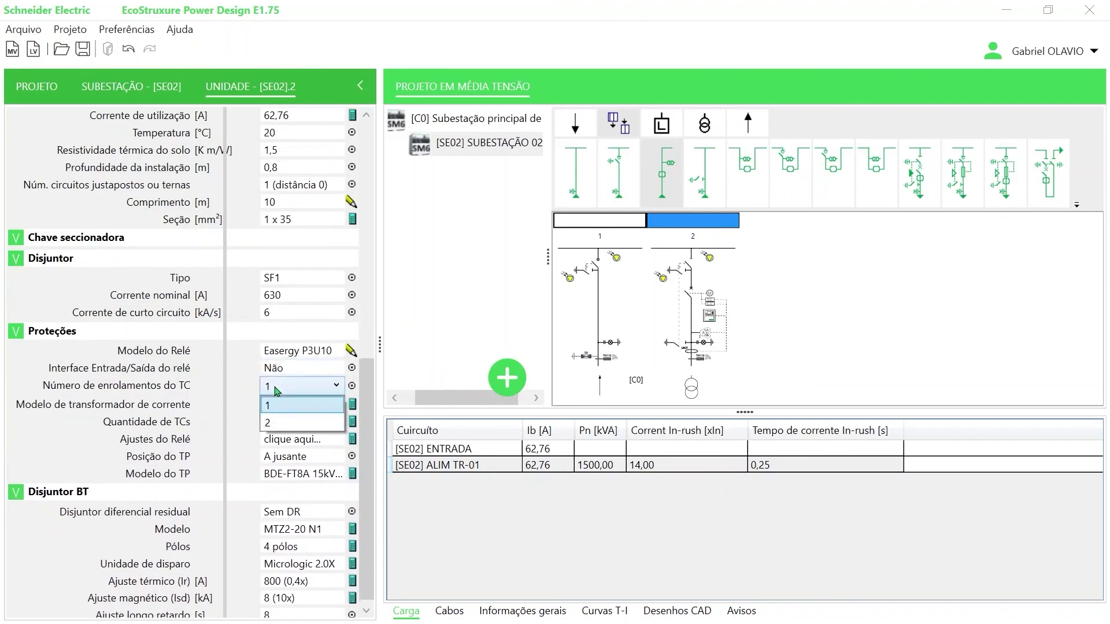
{"action": "left_click", "coordinate": [276, 404]}
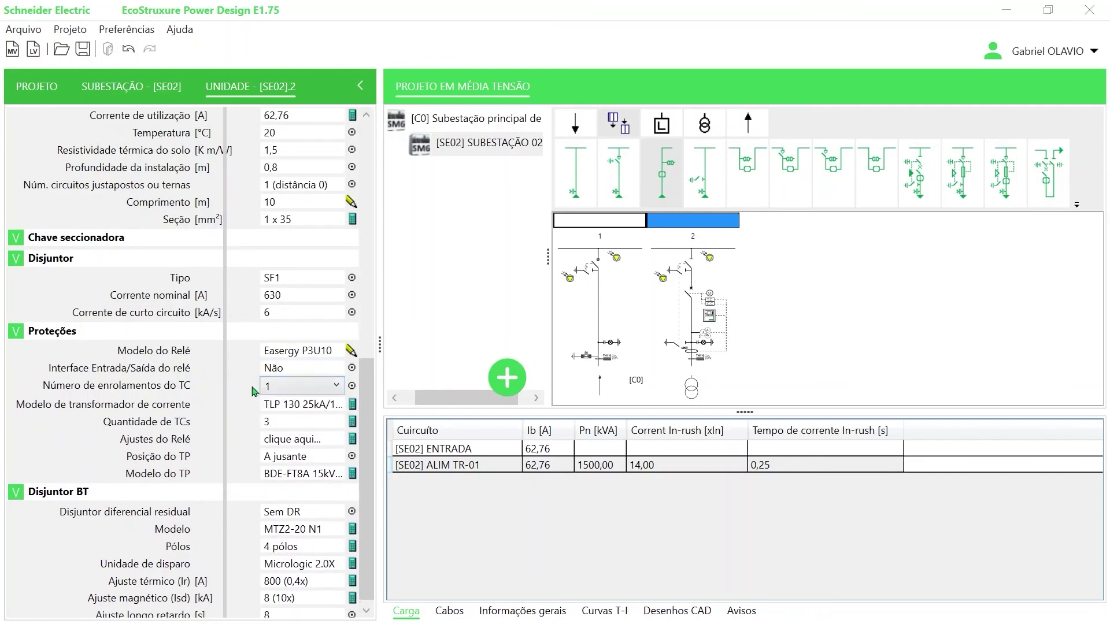
{"action": "left_click", "coordinate": [285, 405]}
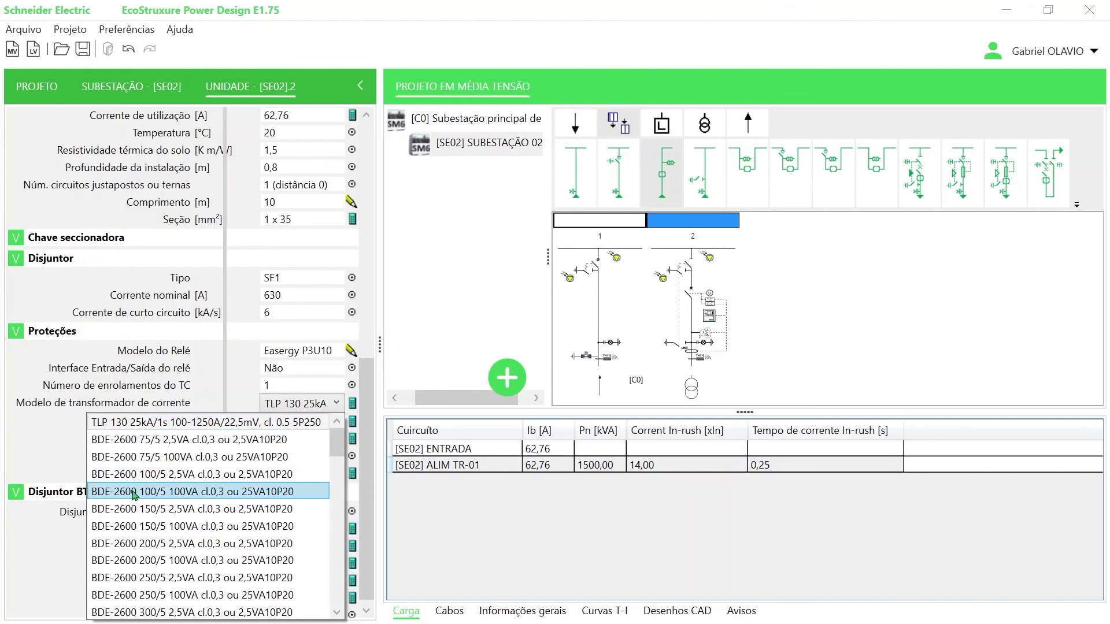
{"action": "key", "text": "Return"}
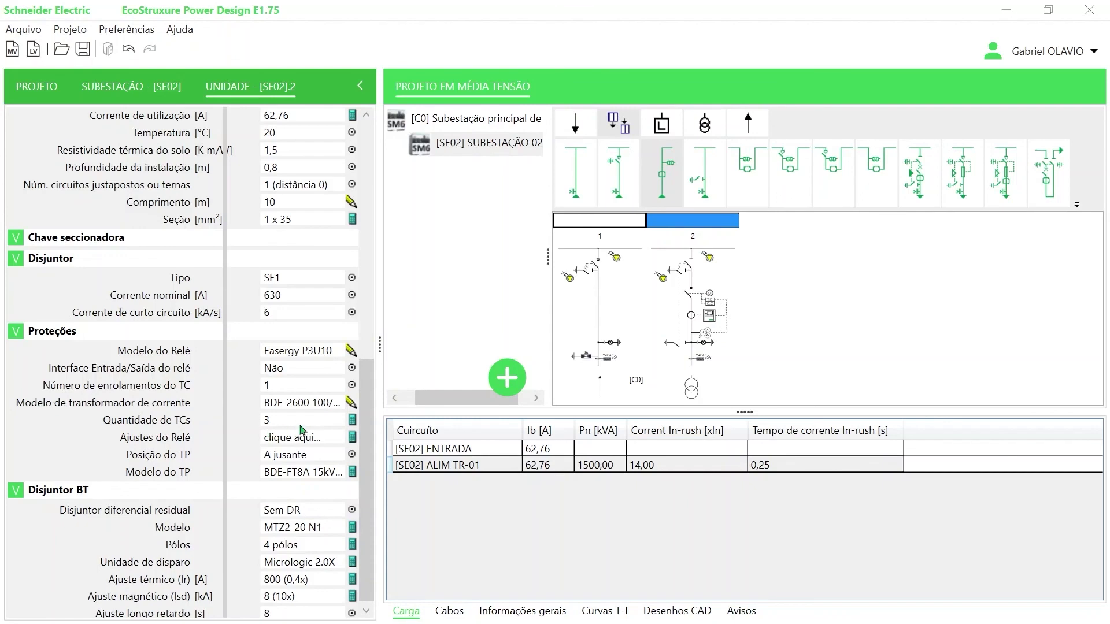
Step: Accept the ALIM TR-01 relay's protection settings and set its low-voltage breaker (Disjuntor BT) to 3 pólos
{"action": "left_click", "coordinate": [275, 437]}
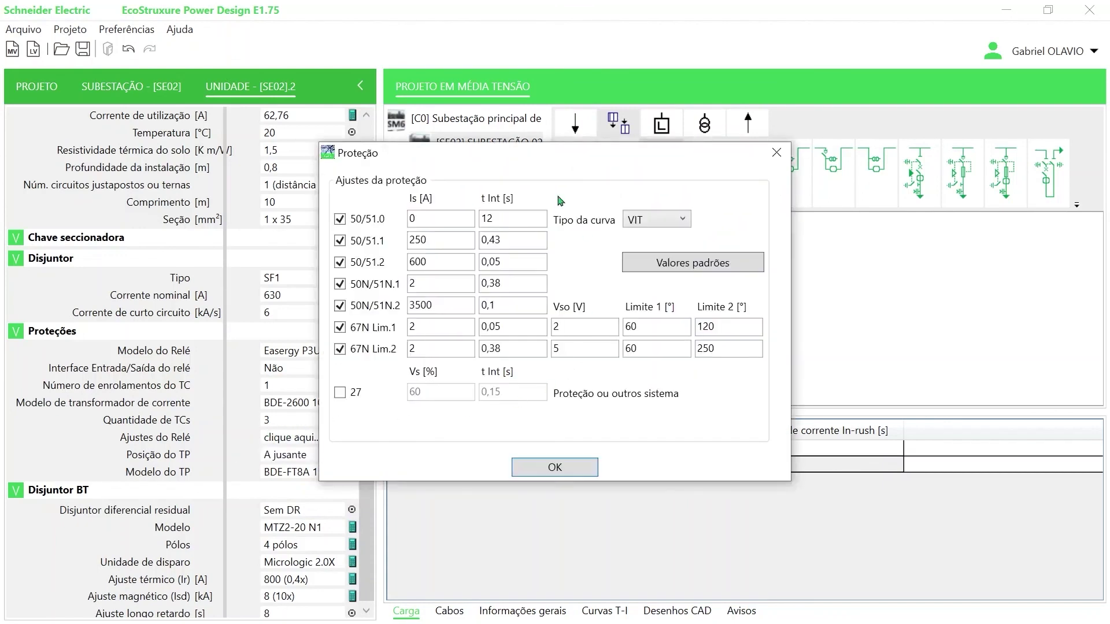
{"action": "left_click", "coordinate": [540, 466]}
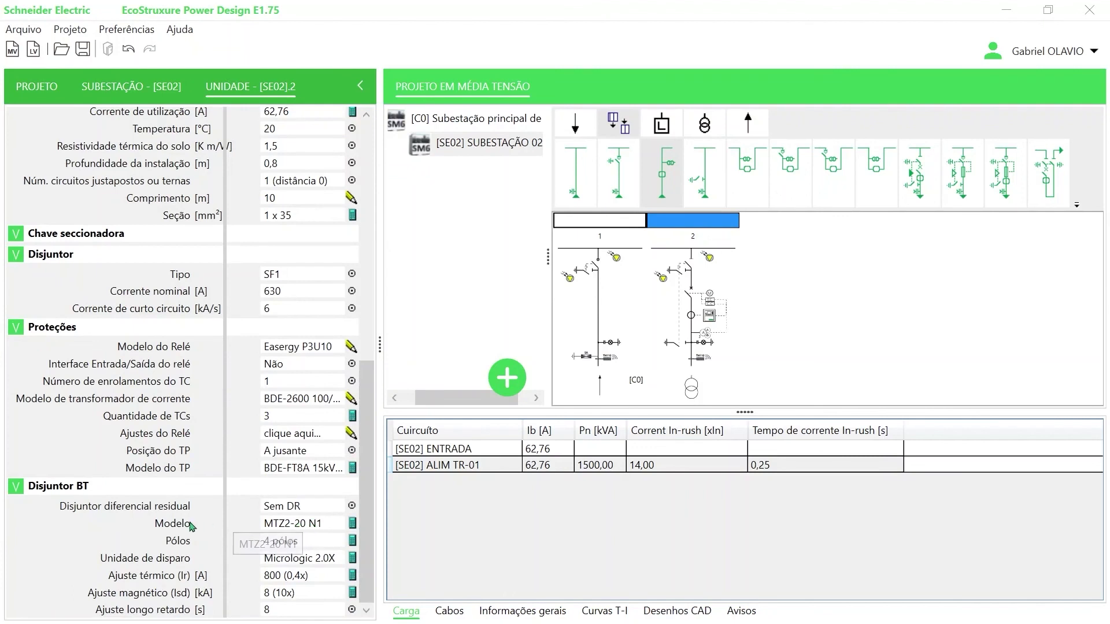
{"action": "left_click", "coordinate": [305, 541]}
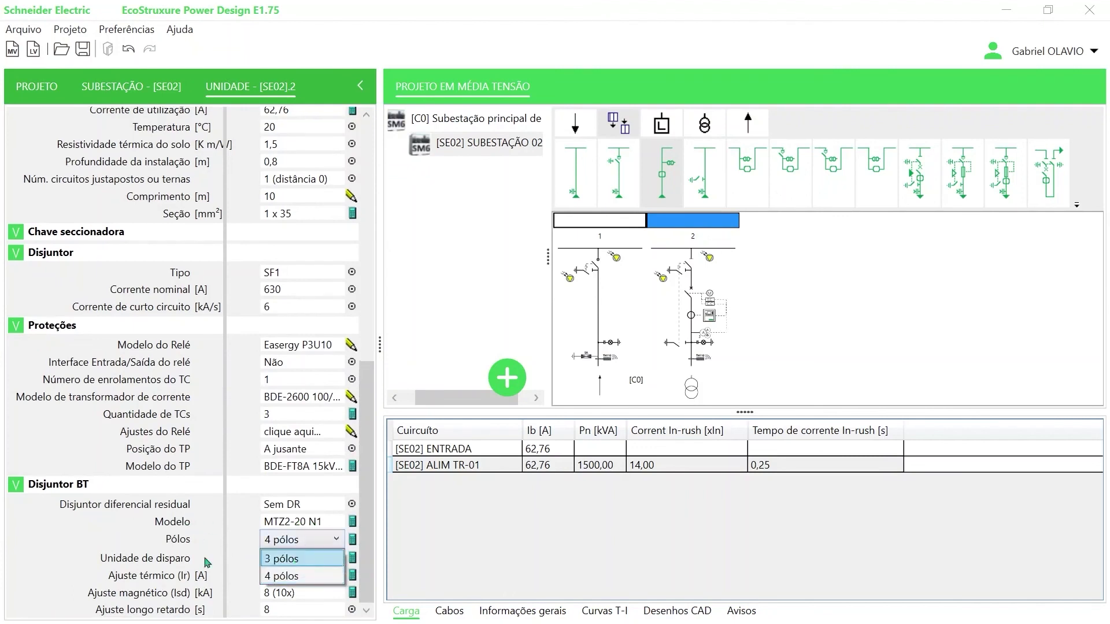
{"action": "key", "text": "Return"}
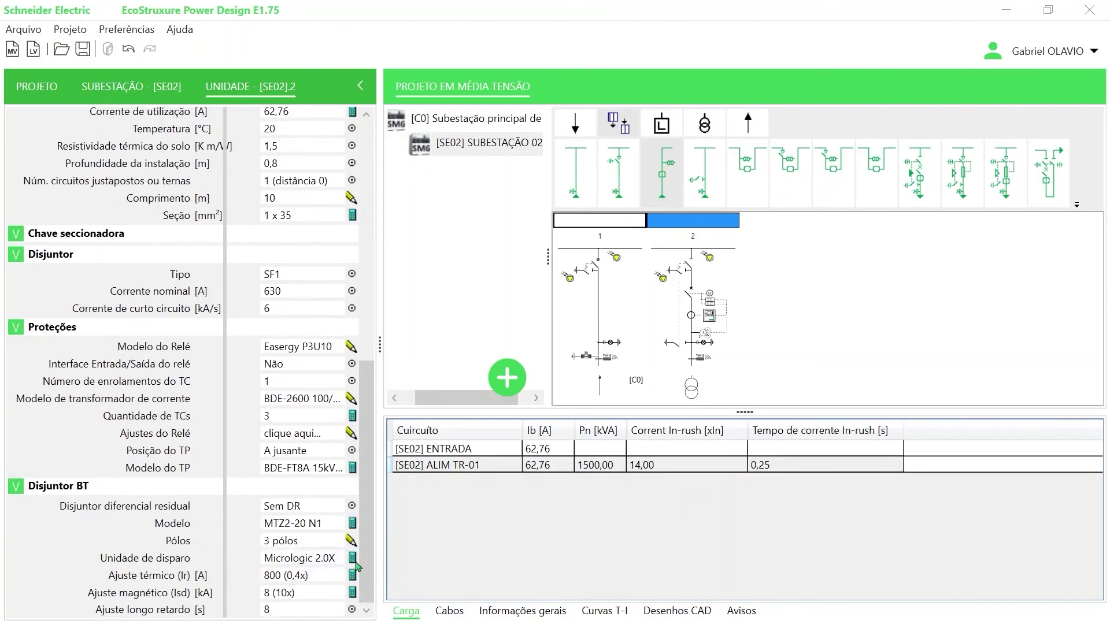
Step: Review the single-line diagrams of the main substation and SE02, including the ENTRADA and ALIM TR-01 units
{"action": "left_click", "coordinate": [510, 122]}
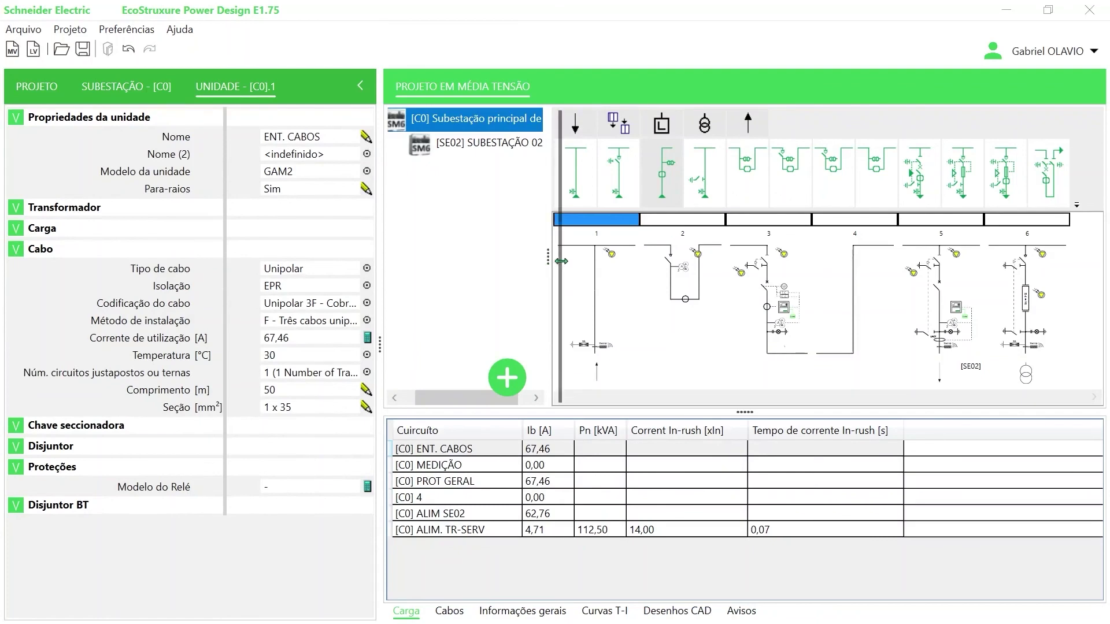
{"action": "left_click", "coordinate": [494, 144]}
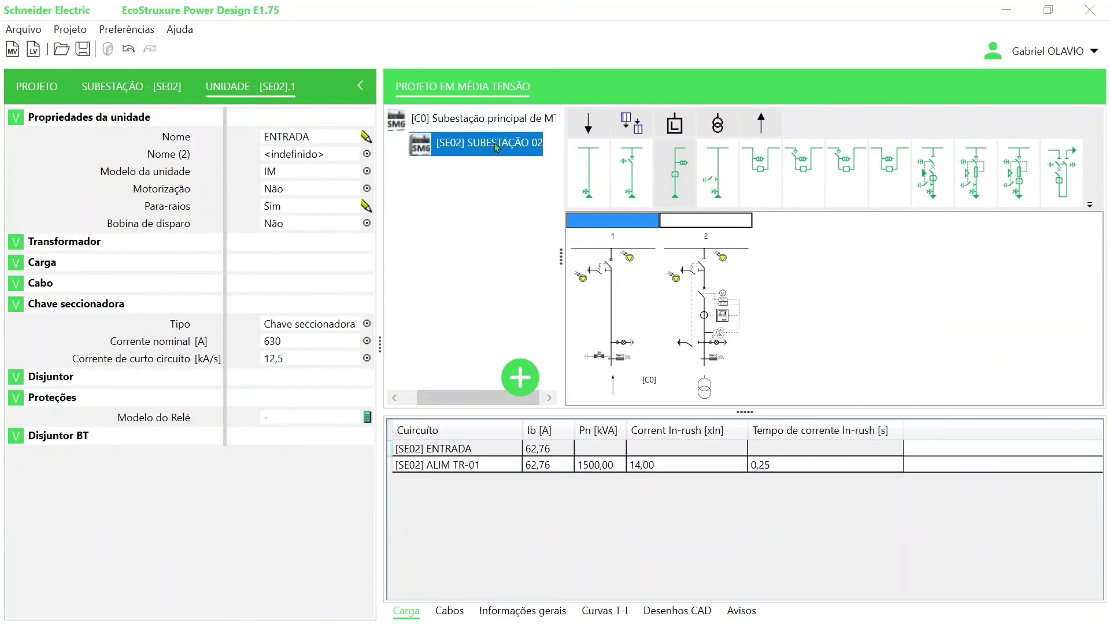
{"action": "left_click", "coordinate": [492, 122]}
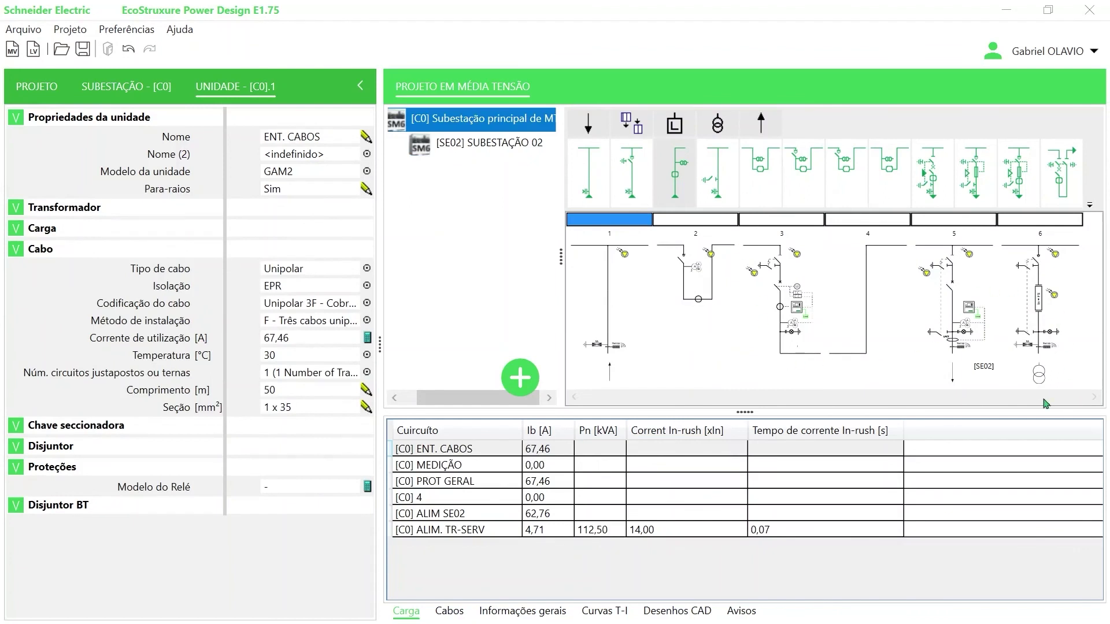
{"action": "left_click", "coordinate": [502, 150]}
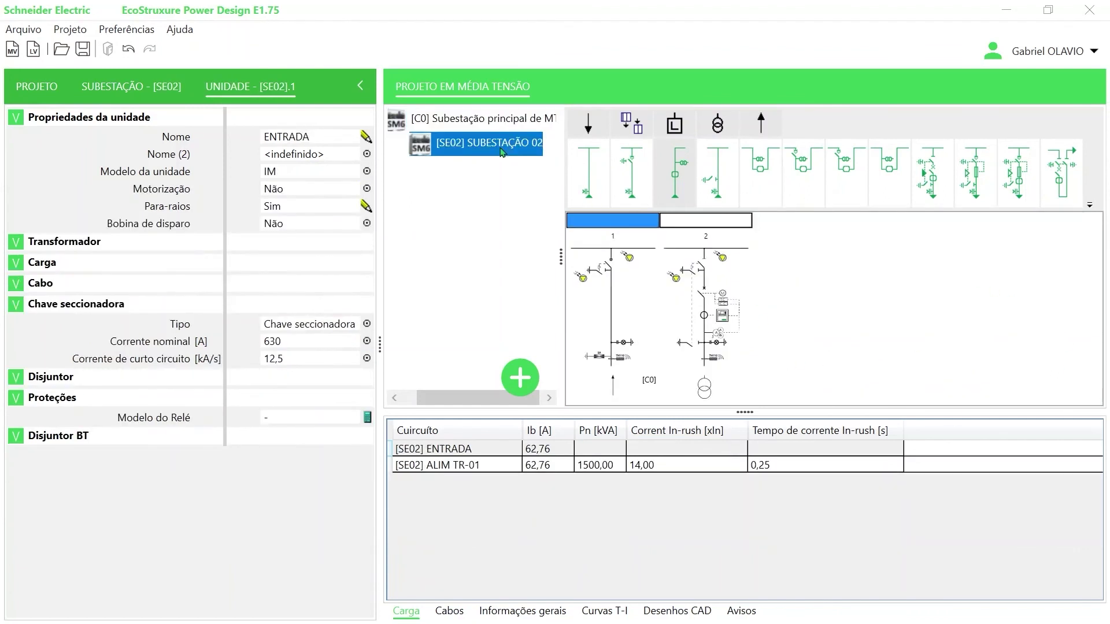
{"action": "left_click", "coordinate": [611, 325]}
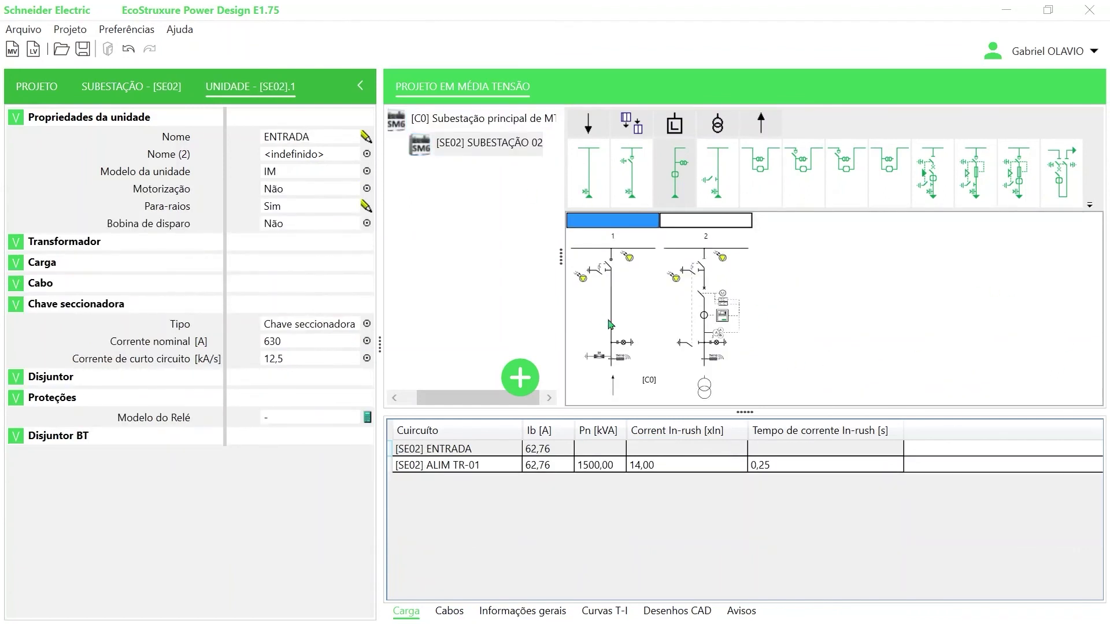
{"action": "left_click", "coordinate": [706, 283]}
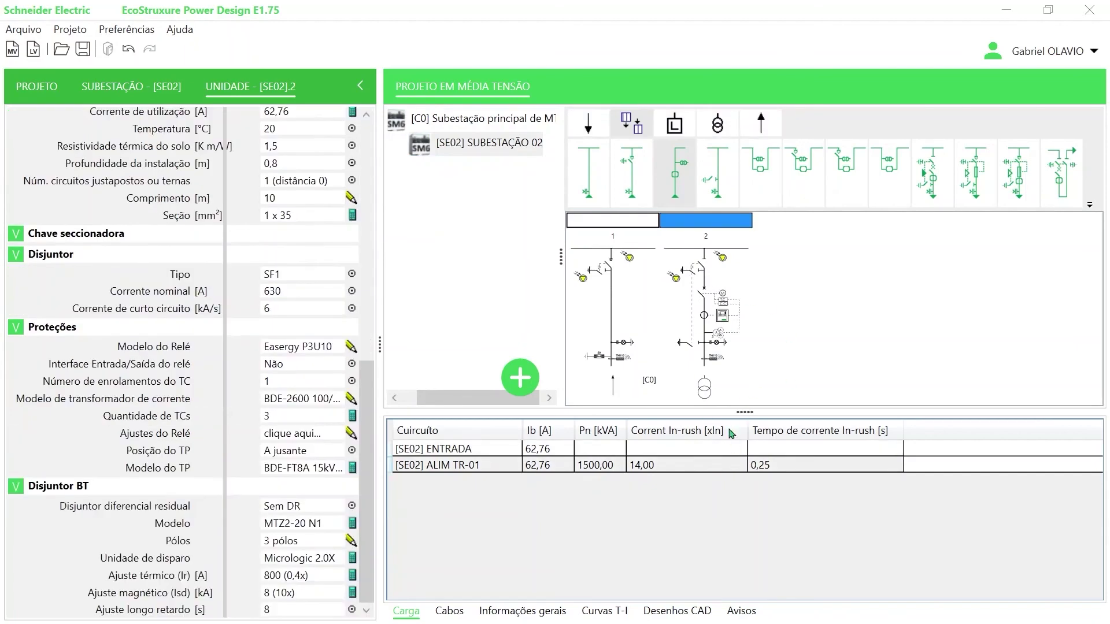